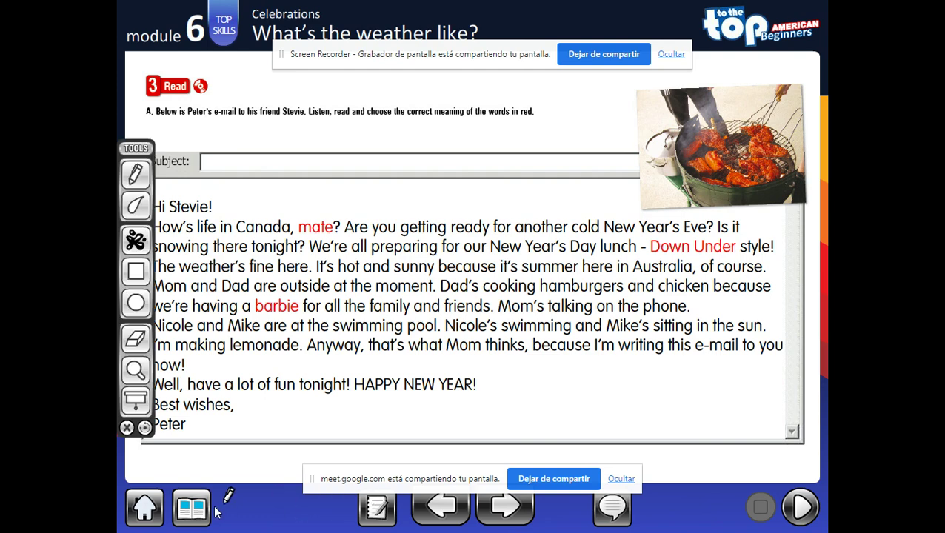
# - Close the drawing tools and page back through the unit to the Lesson 6b spread
pyautogui.click(124, 428)
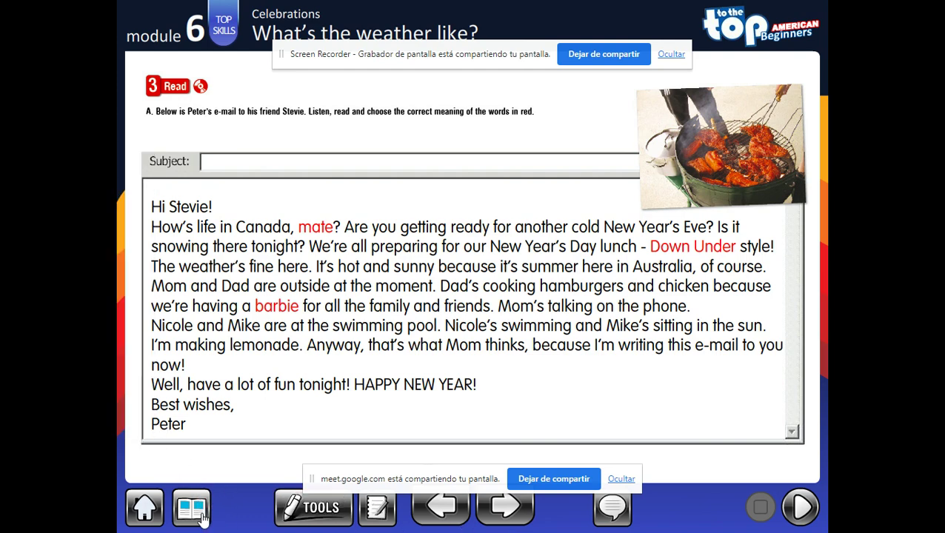
pyautogui.click(439, 506)
pyautogui.click(438, 506)
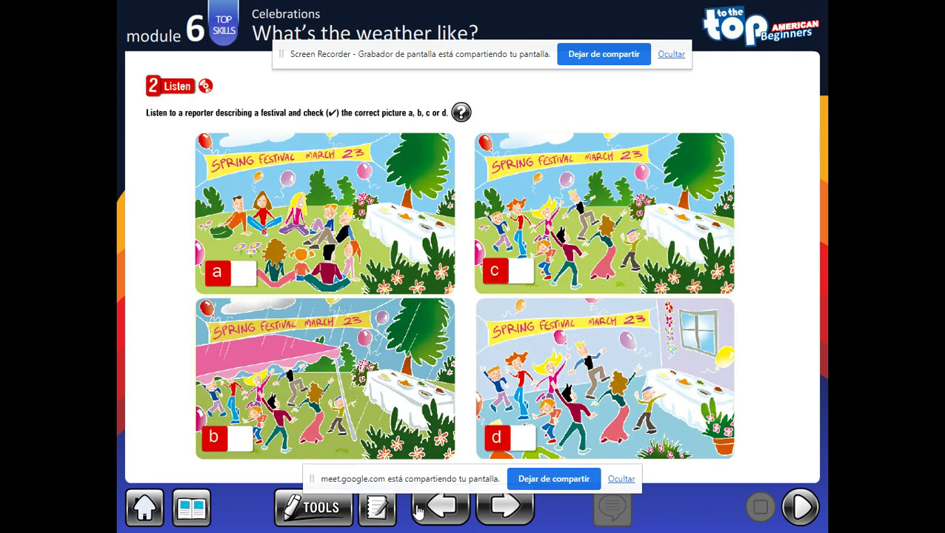
pyautogui.click(419, 509)
pyautogui.click(422, 510)
pyautogui.click(438, 510)
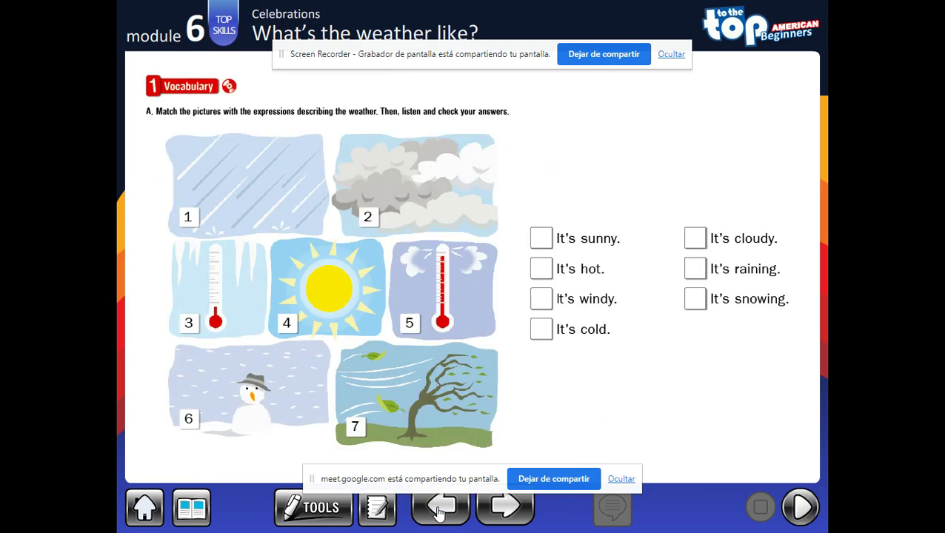
pyautogui.click(439, 510)
pyautogui.click(439, 510)
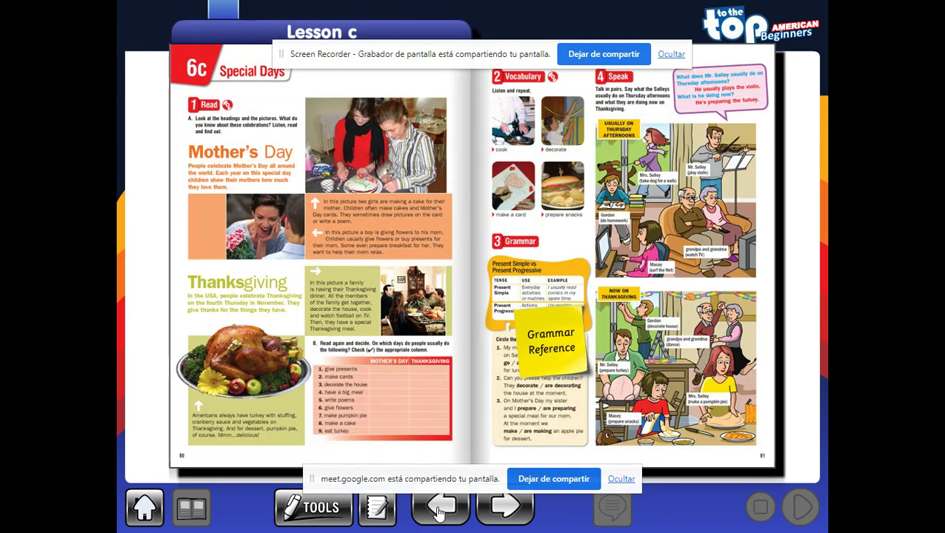
pyautogui.click(438, 510)
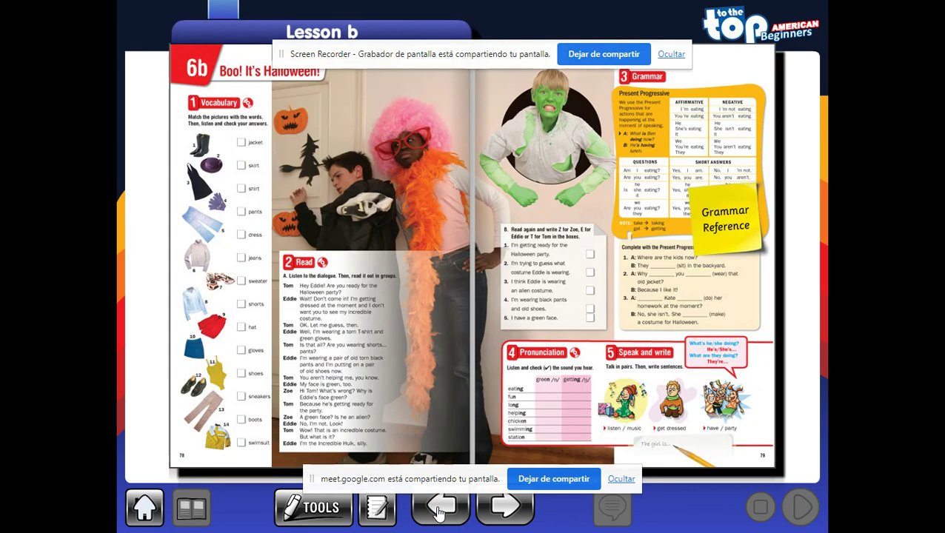
# - Open Module 6's Lesson 6b workbook, advance to 6d, enlarge exercise C and enter 'f' in blank 1
pyautogui.click(141, 508)
pyautogui.click(439, 455)
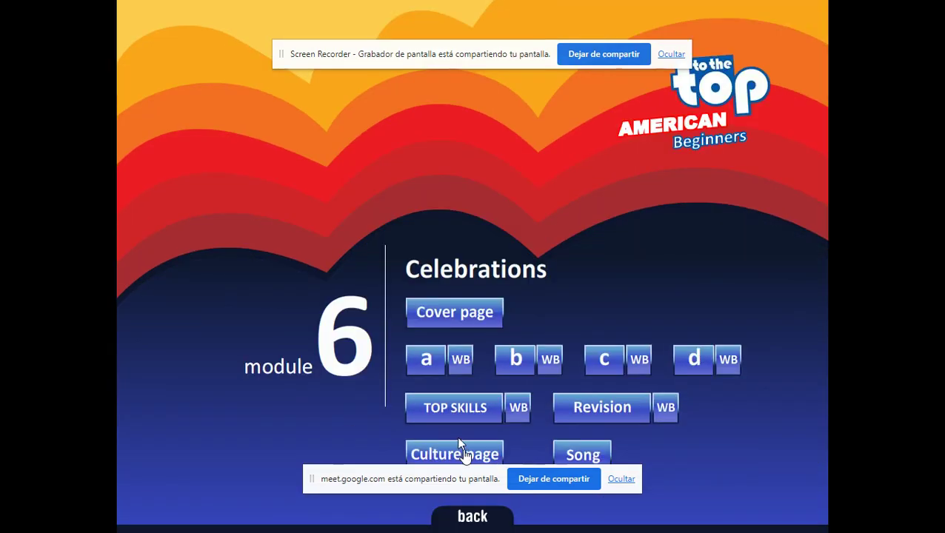
pyautogui.click(545, 367)
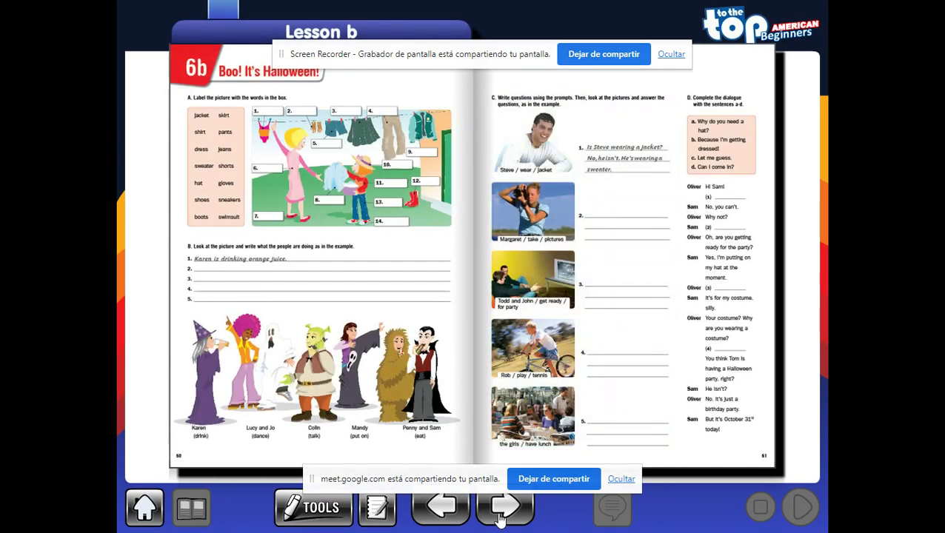
pyautogui.click(501, 508)
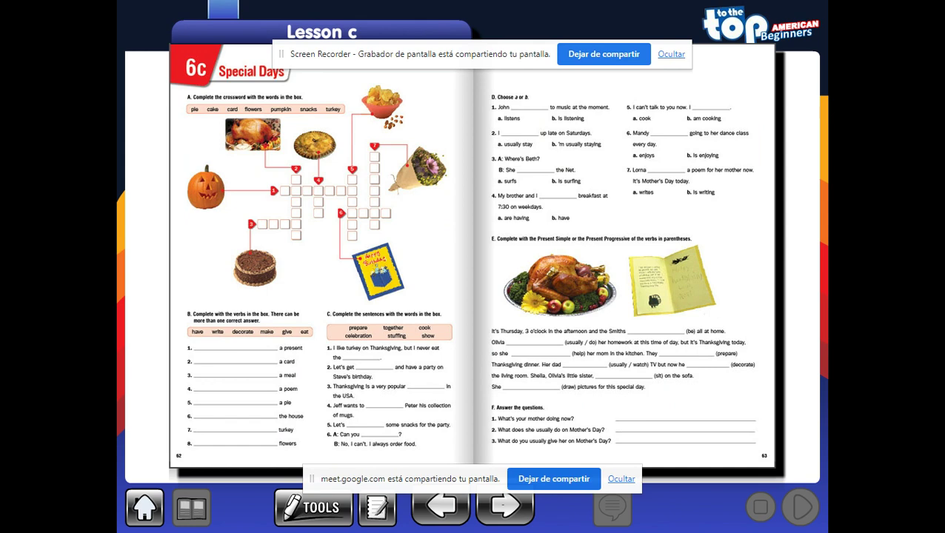
pyautogui.click(503, 509)
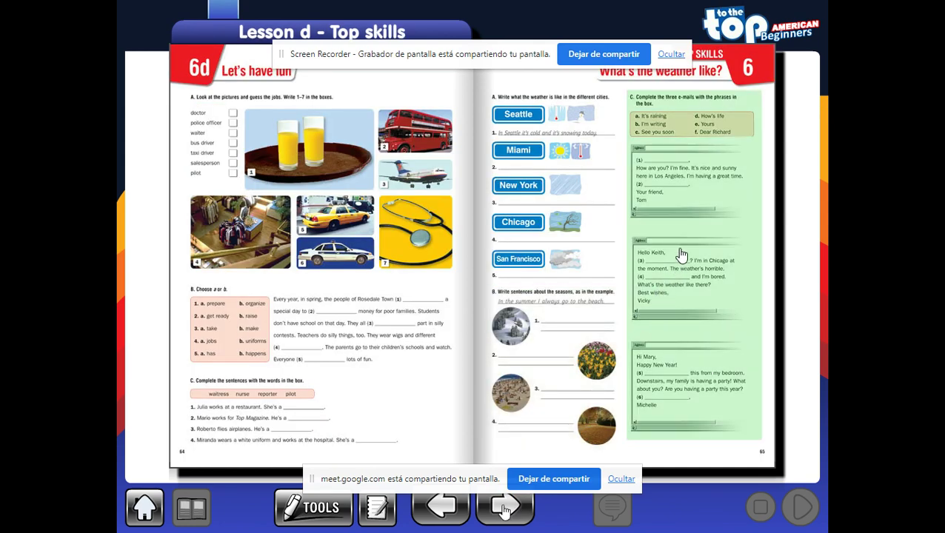
pyautogui.click(681, 254)
pyautogui.click(450, 388)
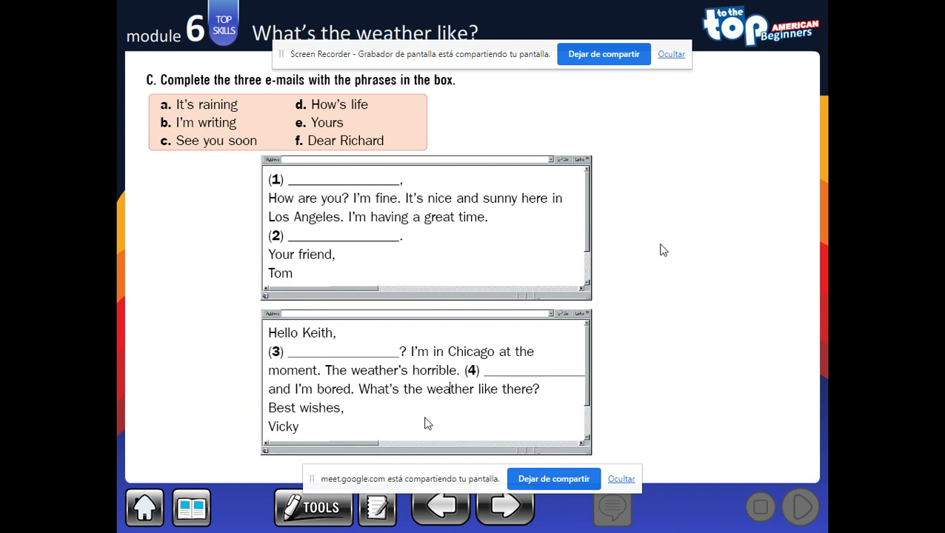
# - Enter 'c' in blank 2, circle 'Dear Richard' in ink, then clear it and return to the module menu
pyautogui.click(343, 236)
pyautogui.write('c')
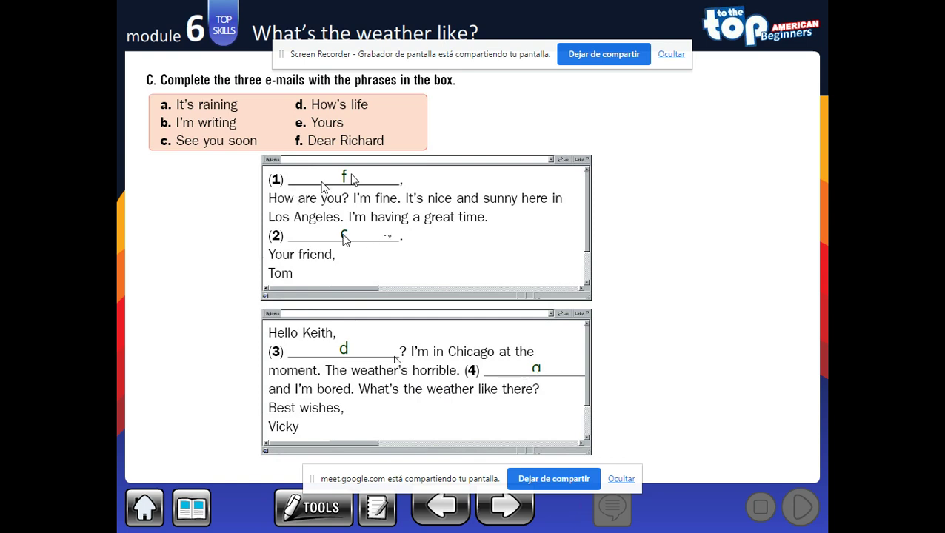
pyautogui.click(308, 507)
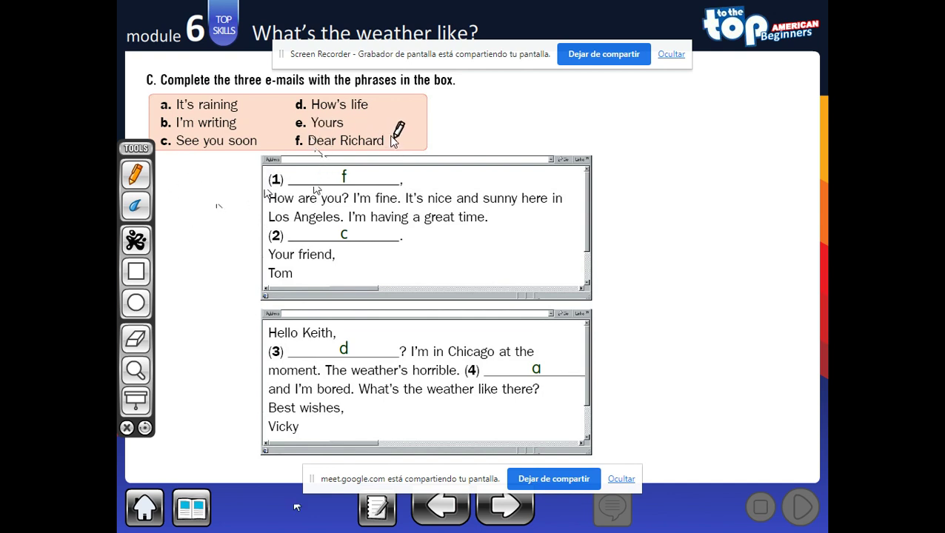
pyautogui.moveTo(395, 141)
pyautogui.mouseDown()
pyautogui.moveTo(324, 130)
pyautogui.moveTo(296, 141)
pyautogui.moveTo(401, 150)
pyautogui.moveTo(404, 132)
pyautogui.mouseUp()
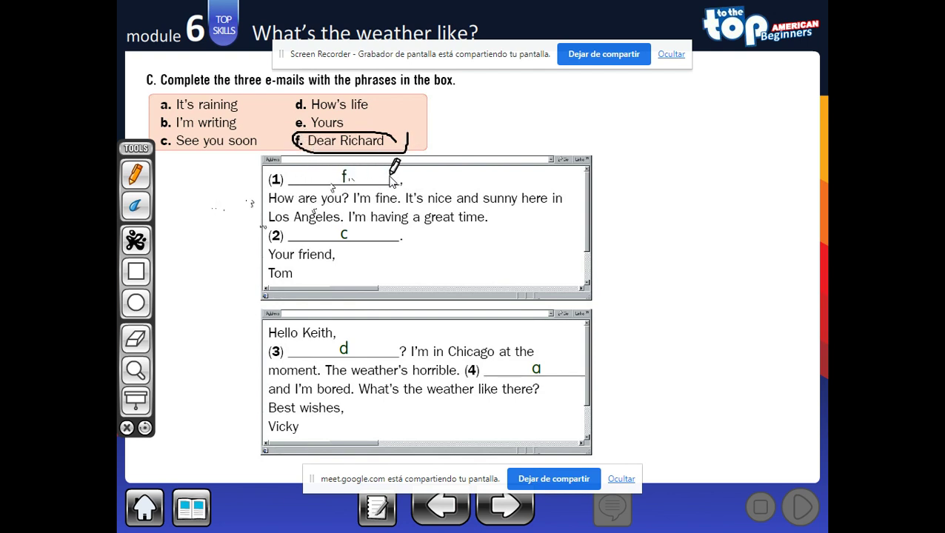
pyautogui.click(126, 428)
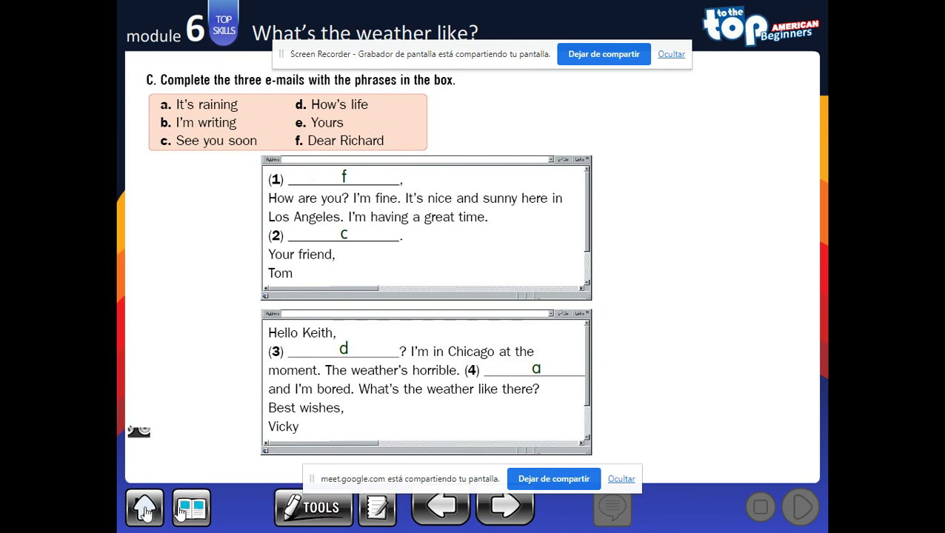
pyautogui.click(146, 509)
# - Browse Module 6 Lesson d and the Top skills Read e-mail, then return to the main menu
pyautogui.click(482, 451)
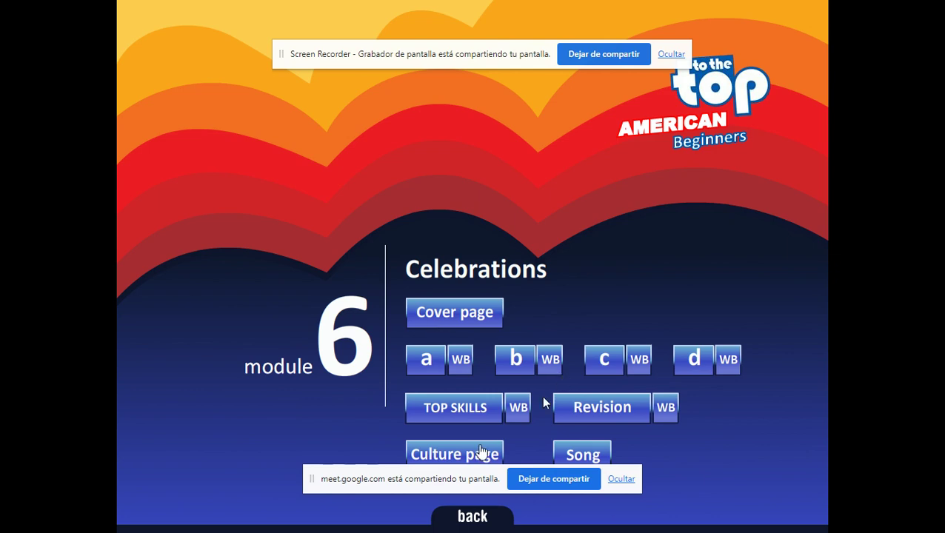
pyautogui.click(690, 359)
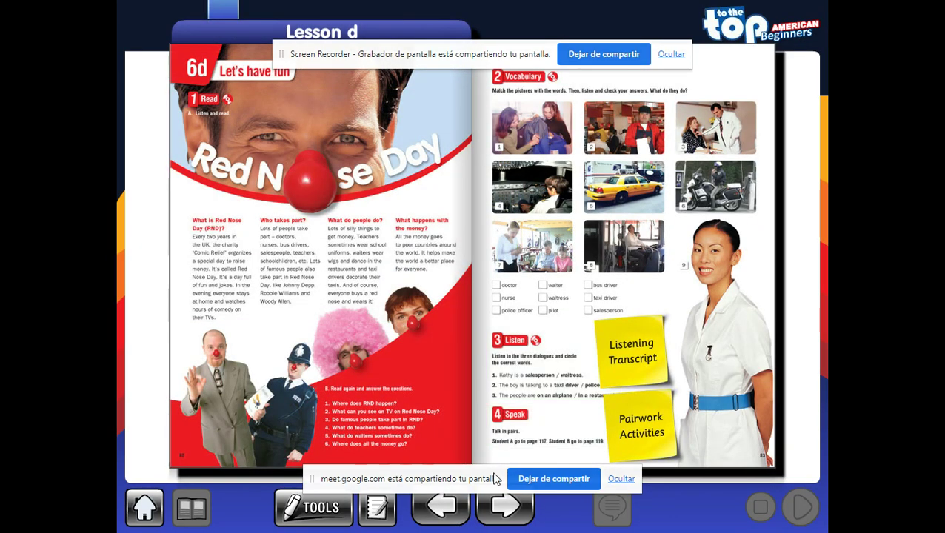
pyautogui.click(506, 508)
pyautogui.click(523, 174)
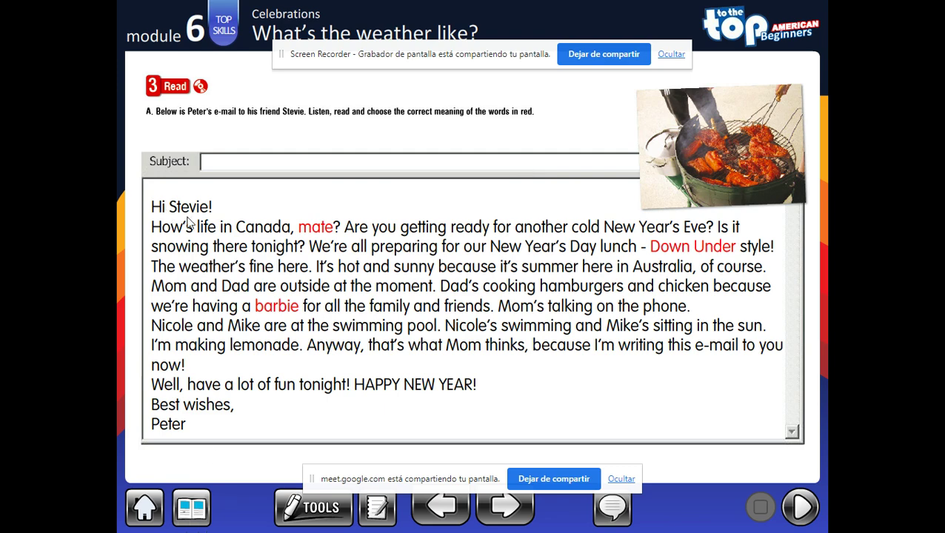
pyautogui.click(191, 507)
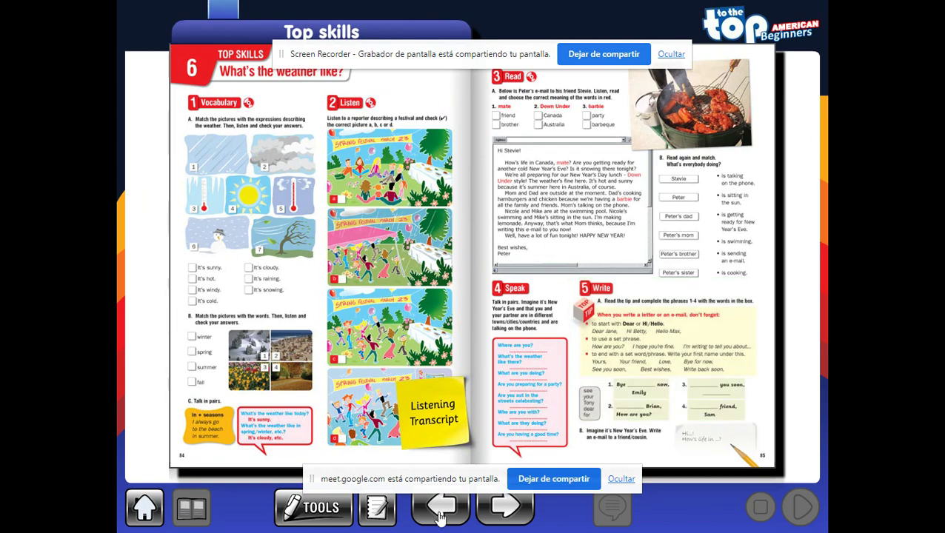
pyautogui.click(441, 511)
pyautogui.click(149, 508)
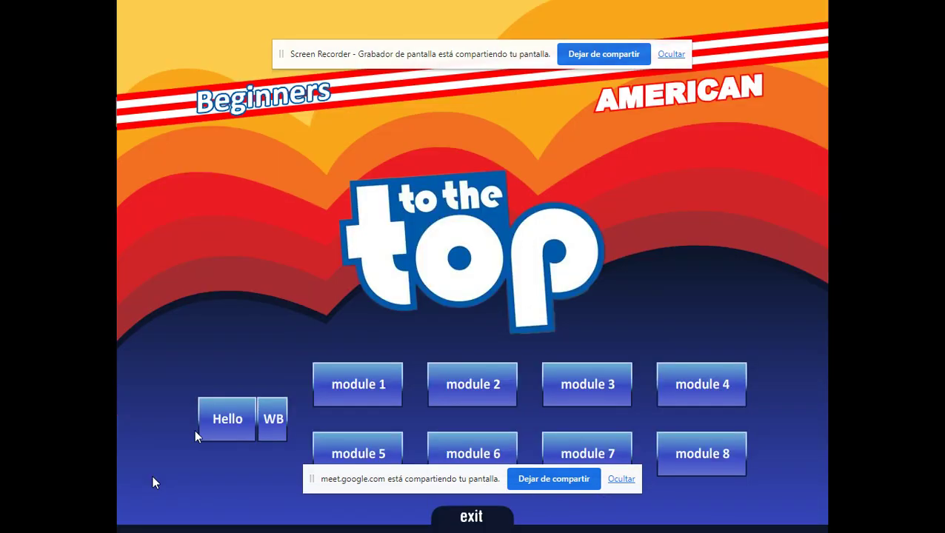
# - Open Module 6's Lesson c workbook, advance to Lesson d Top skills and enlarge exercise C
pyautogui.click(476, 445)
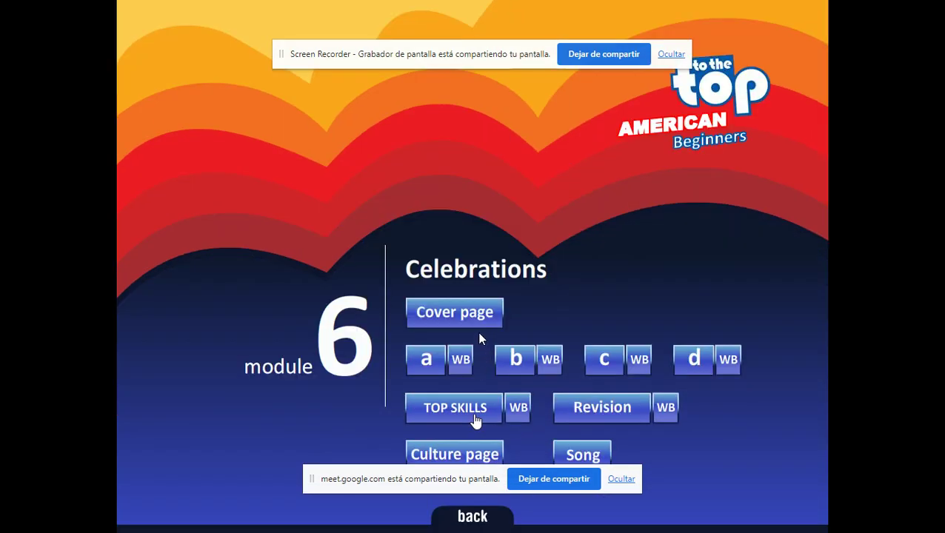
pyautogui.click(639, 361)
pyautogui.click(504, 508)
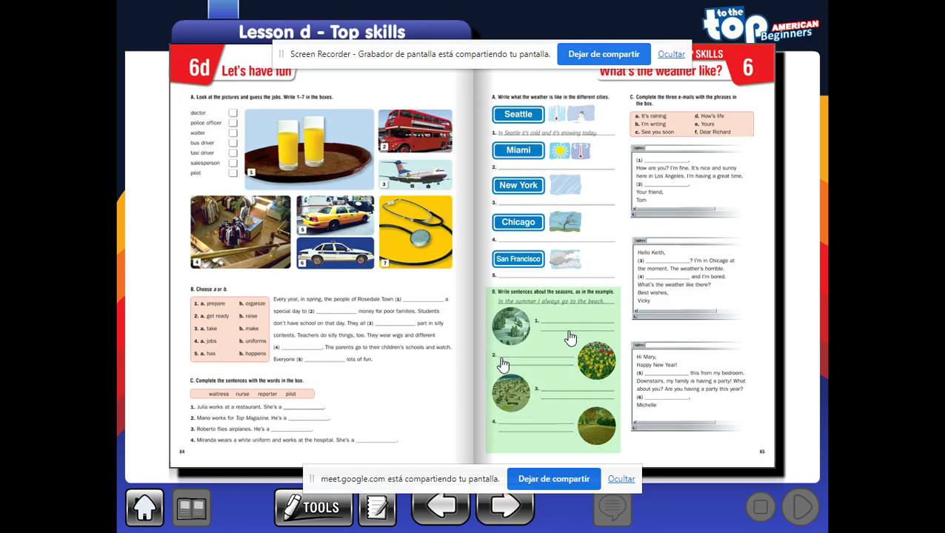
pyautogui.click(671, 215)
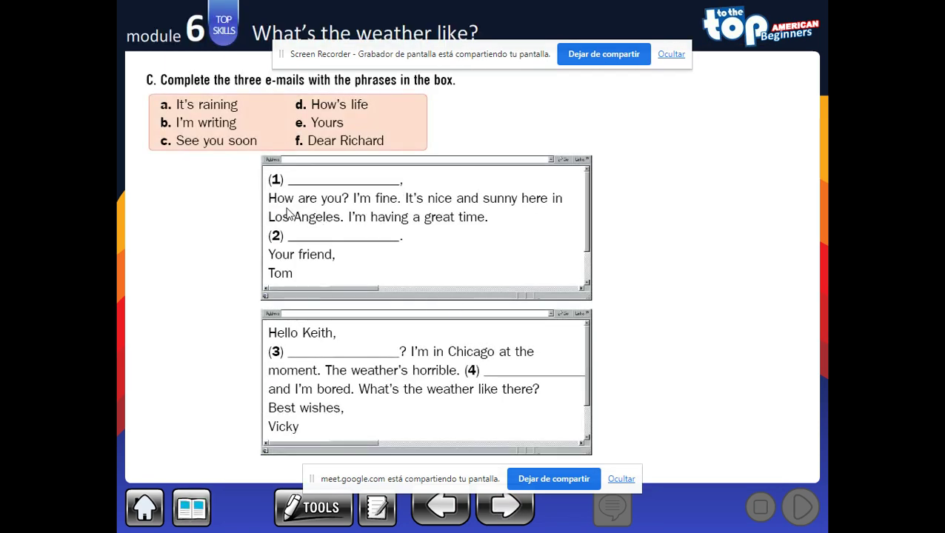
# - Switch the pen to blue, circle 'd. How's life' and underline 'How are you?' and 'I'm fine'
pyautogui.click(320, 507)
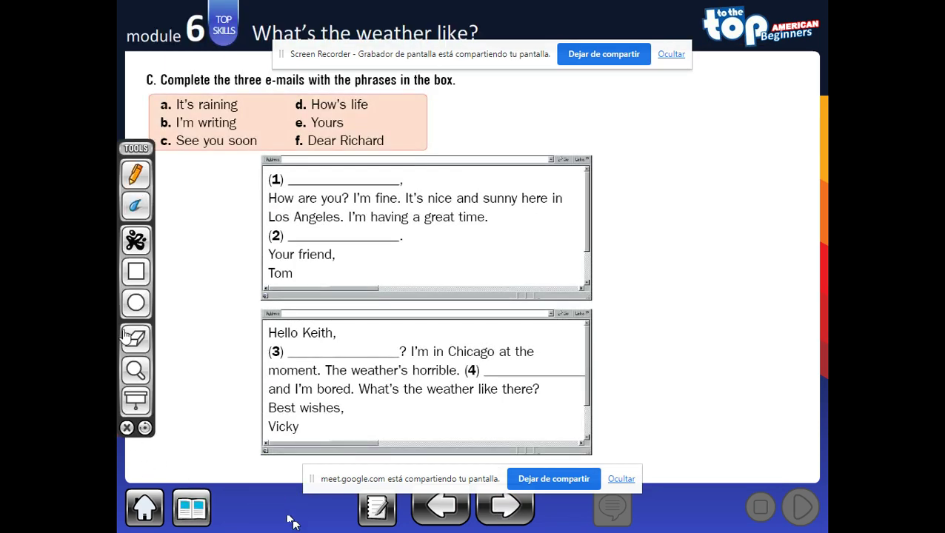
pyautogui.click(135, 241)
pyautogui.click(193, 250)
pyautogui.moveTo(269, 211); pyautogui.dragTo(357, 208)
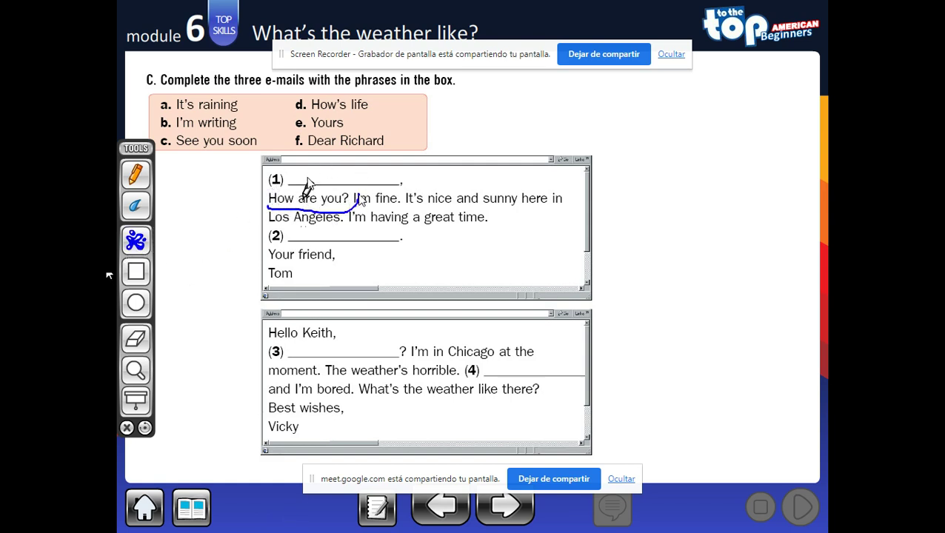
pyautogui.moveTo(317, 95)
pyautogui.mouseDown()
pyautogui.moveTo(316, 111)
pyautogui.moveTo(348, 87)
pyautogui.moveTo(304, 95)
pyautogui.mouseUp()
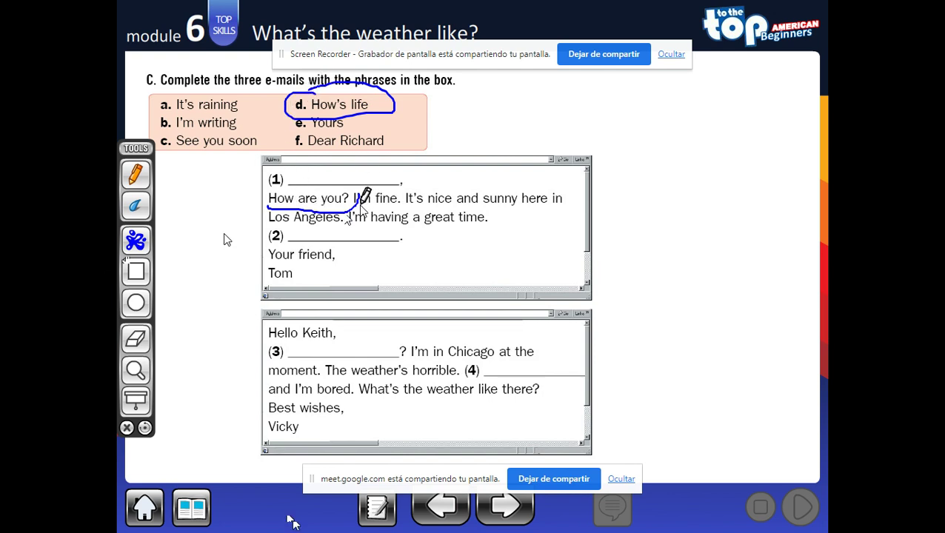
pyautogui.moveTo(360, 210); pyautogui.dragTo(402, 207)
# - Underline 'I'm in Chicago at the moment', 'It's nice and sunny here', 'The weather's horrible' and bracket both e-mails
pyautogui.moveTo(412, 360); pyautogui.dragTo(550, 361)
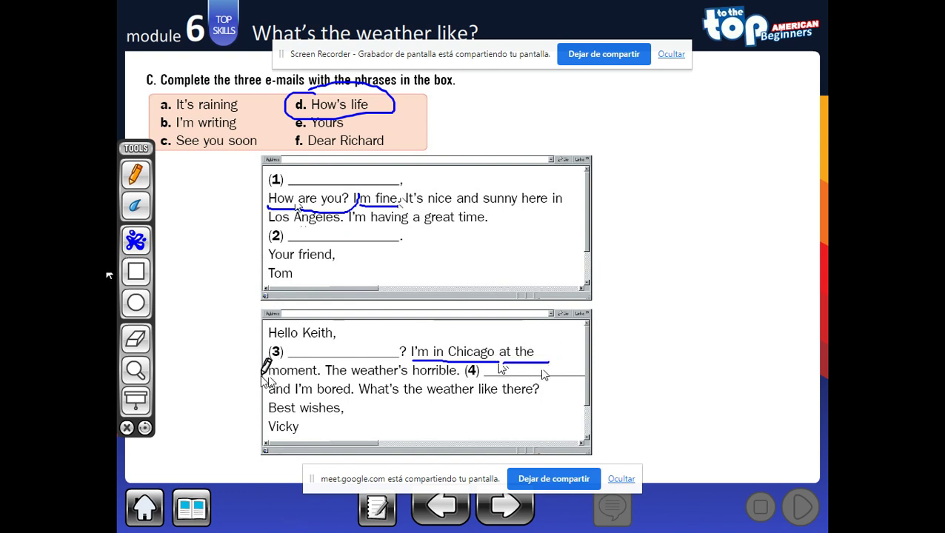
pyautogui.moveTo(261, 378); pyautogui.dragTo(320, 377)
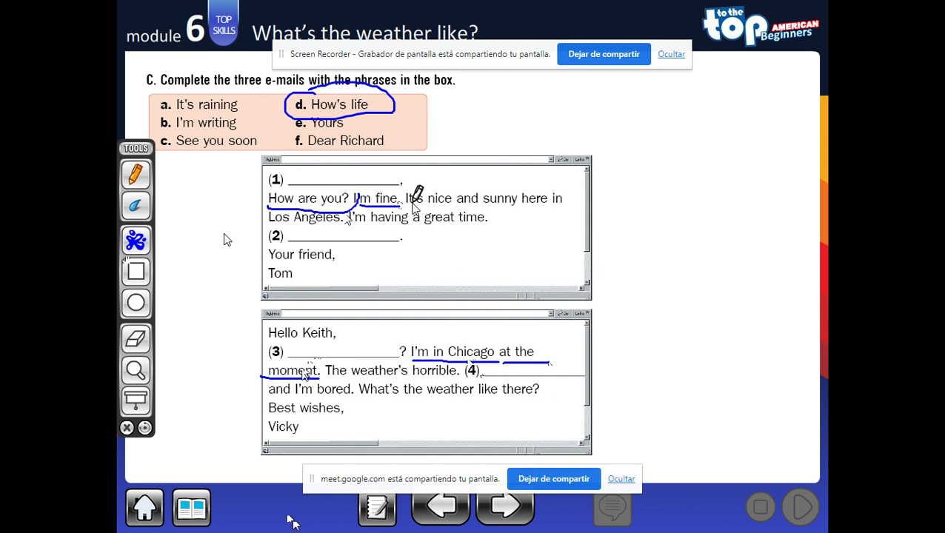
pyautogui.moveTo(411, 206); pyautogui.dragTo(563, 207)
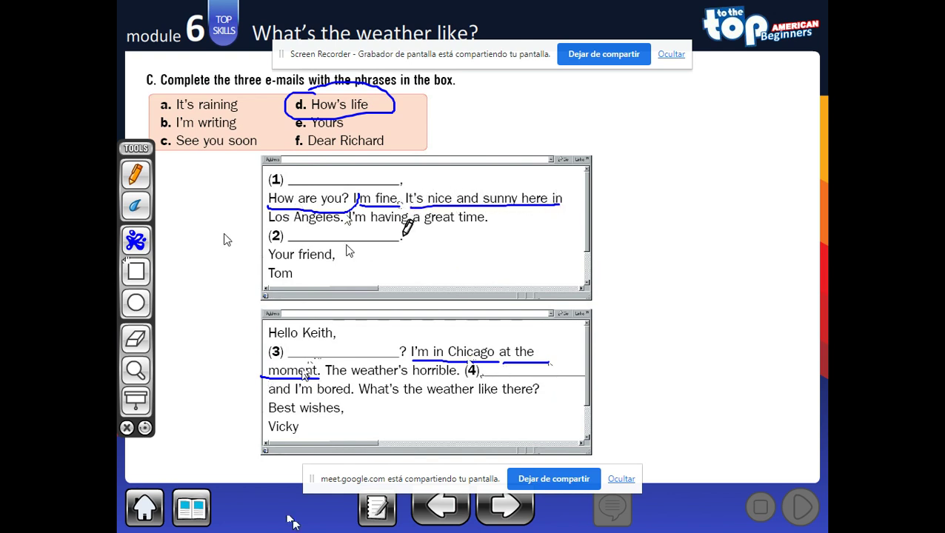
pyautogui.moveTo(325, 375); pyautogui.dragTo(462, 375)
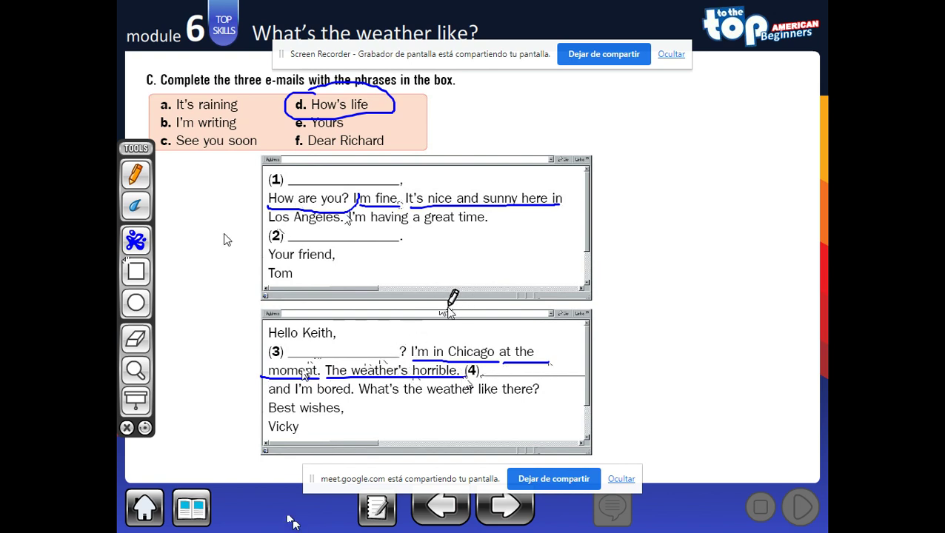
pyautogui.moveTo(587, 198)
pyautogui.mouseDown()
pyautogui.moveTo(598, 203)
pyautogui.moveTo(620, 291)
pyautogui.moveTo(609, 350)
pyautogui.moveTo(573, 381)
pyautogui.mouseUp()
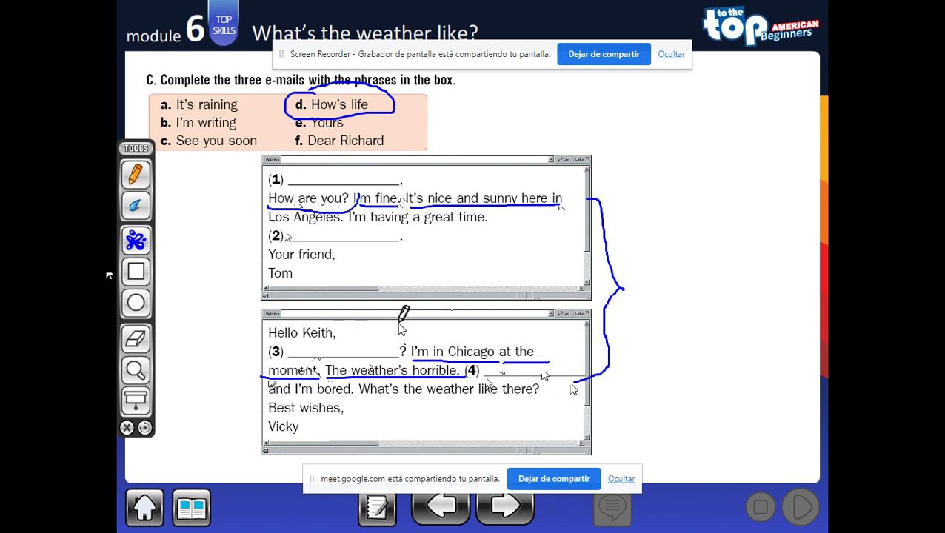
# - Switch to red ink and circle and underline the sign-offs 'Your friend, Tom' and 'Best wishes, Vicky'
pyautogui.click(138, 248)
pyautogui.click(222, 242)
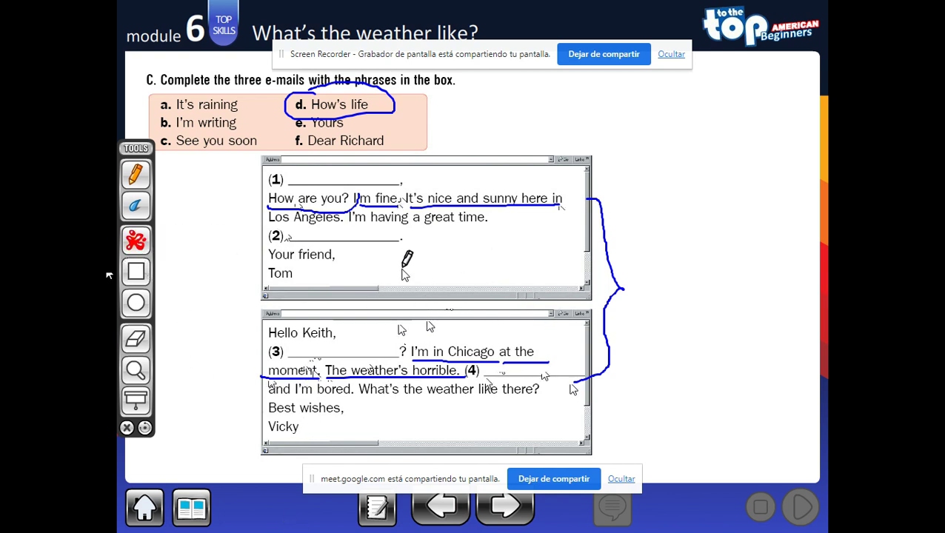
pyautogui.moveTo(356, 263)
pyautogui.mouseDown()
pyautogui.moveTo(334, 245)
pyautogui.moveTo(281, 240)
pyautogui.moveTo(239, 262)
pyautogui.moveTo(295, 289)
pyautogui.moveTo(351, 273)
pyautogui.moveTo(358, 252)
pyautogui.mouseUp()
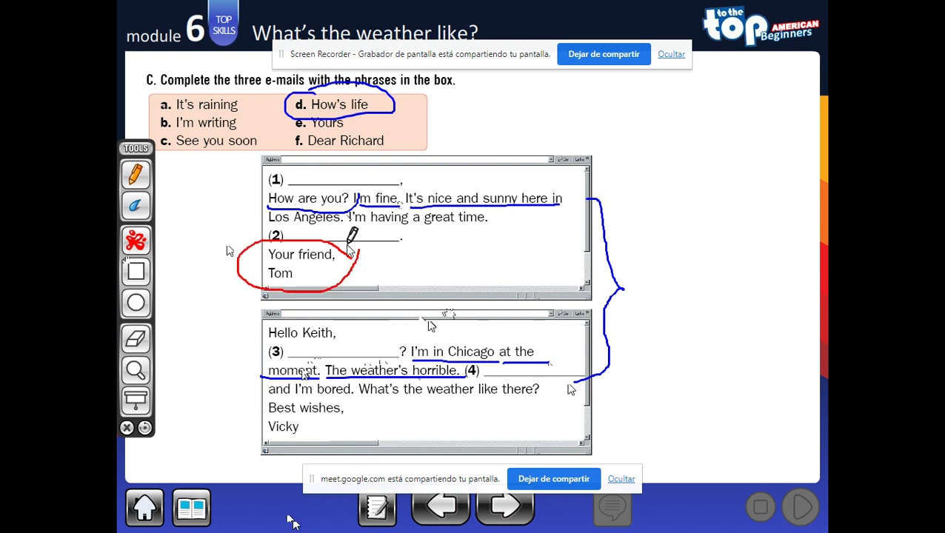
pyautogui.moveTo(351, 411)
pyautogui.mouseDown()
pyautogui.moveTo(282, 392)
pyautogui.moveTo(248, 430)
pyautogui.moveTo(348, 426)
pyautogui.mouseUp()
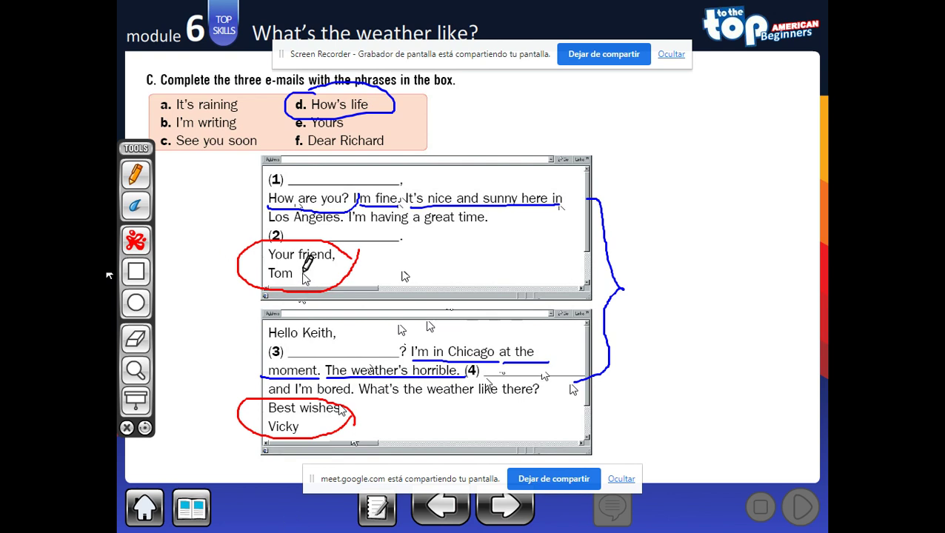
pyautogui.moveTo(261, 265); pyautogui.dragTo(349, 264)
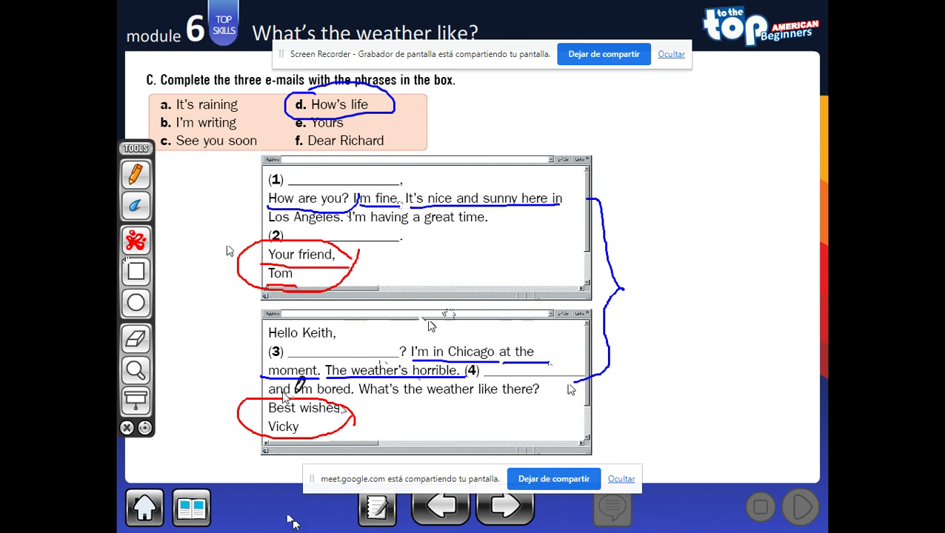
pyautogui.moveTo(265, 420); pyautogui.dragTo(349, 419)
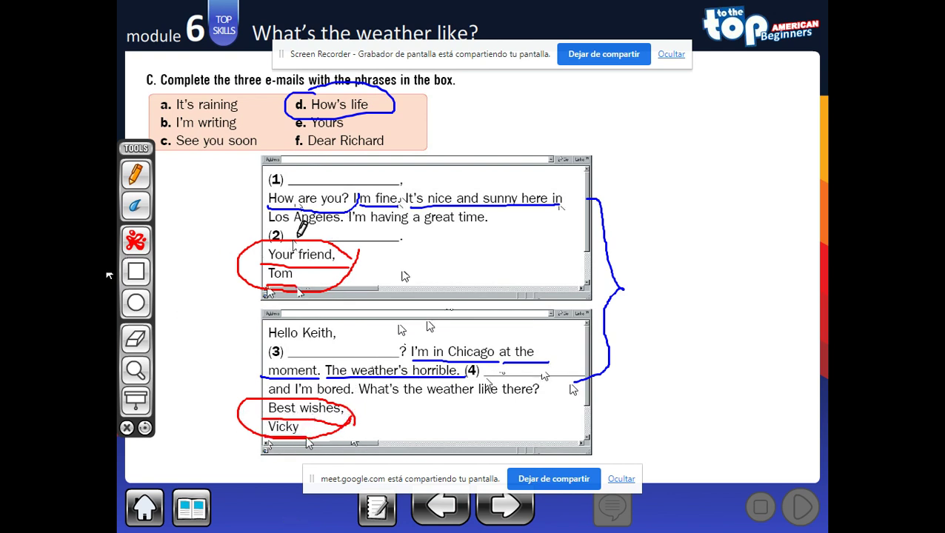
# - Circle and underline 'See you soon', link 'Yours' to blank 2, then return to the two-page spread
pyautogui.moveTo(178, 130)
pyautogui.mouseDown()
pyautogui.moveTo(191, 130)
pyautogui.moveTo(169, 152)
pyautogui.moveTo(245, 147)
pyautogui.moveTo(248, 132)
pyautogui.moveTo(192, 131)
pyautogui.mouseUp()
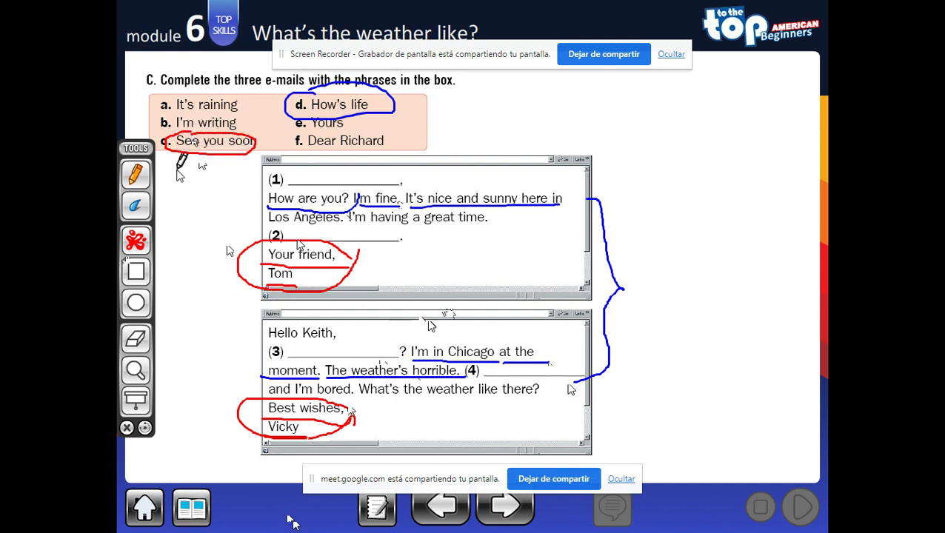
pyautogui.moveTo(177, 169); pyautogui.dragTo(226, 171)
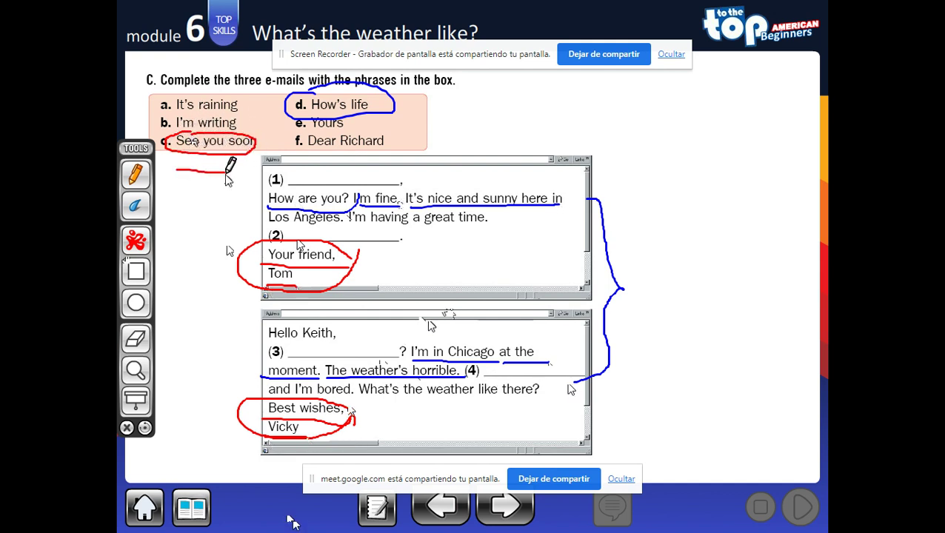
pyautogui.moveTo(309, 126)
pyautogui.mouseDown()
pyautogui.moveTo(363, 127)
pyautogui.moveTo(305, 105)
pyautogui.moveTo(320, 138)
pyautogui.moveTo(357, 116)
pyautogui.moveTo(385, 175)
pyautogui.moveTo(374, 252)
pyautogui.moveTo(385, 247)
pyautogui.mouseUp()
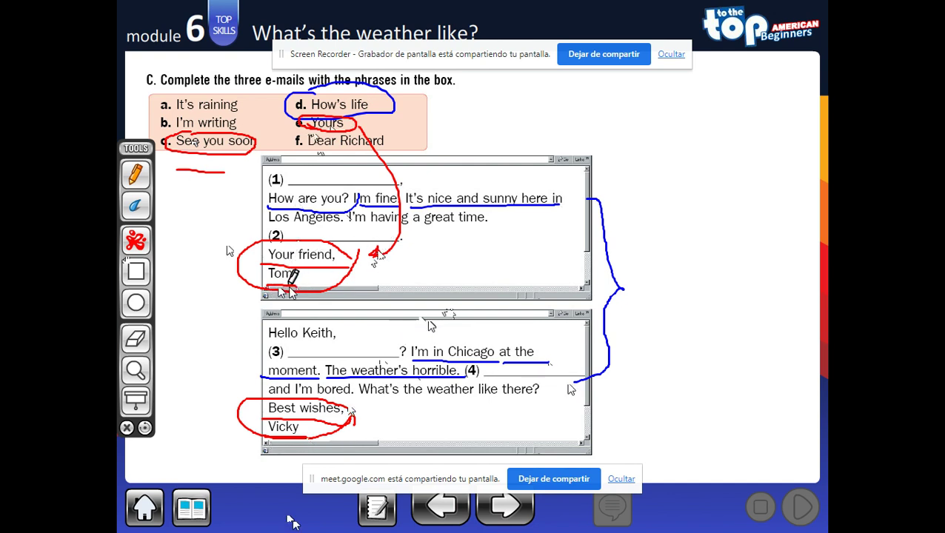
pyautogui.click(126, 428)
pyautogui.click(183, 508)
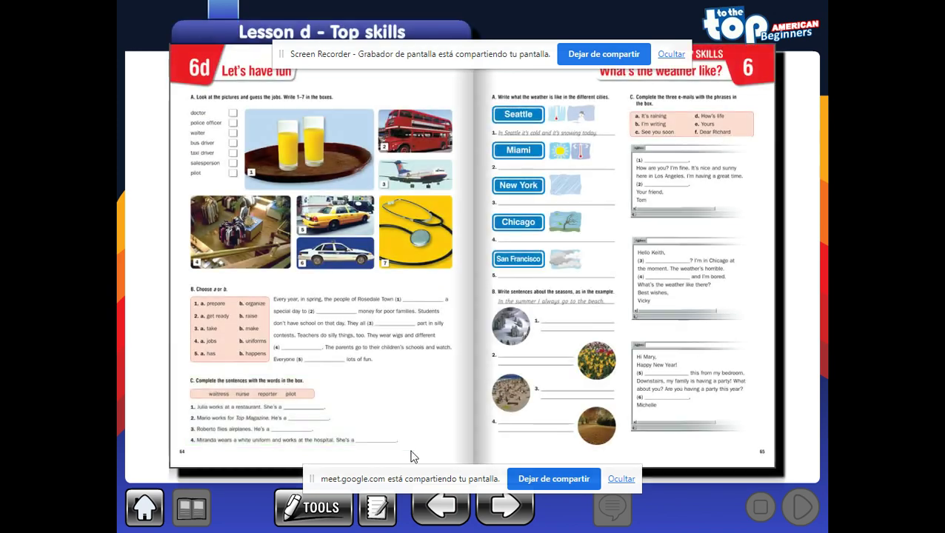
# - Go to Module 6's Top Skills pages and enlarge the section 3 Read activity with Peter's e-mail
pyautogui.click(147, 511)
pyautogui.click(507, 450)
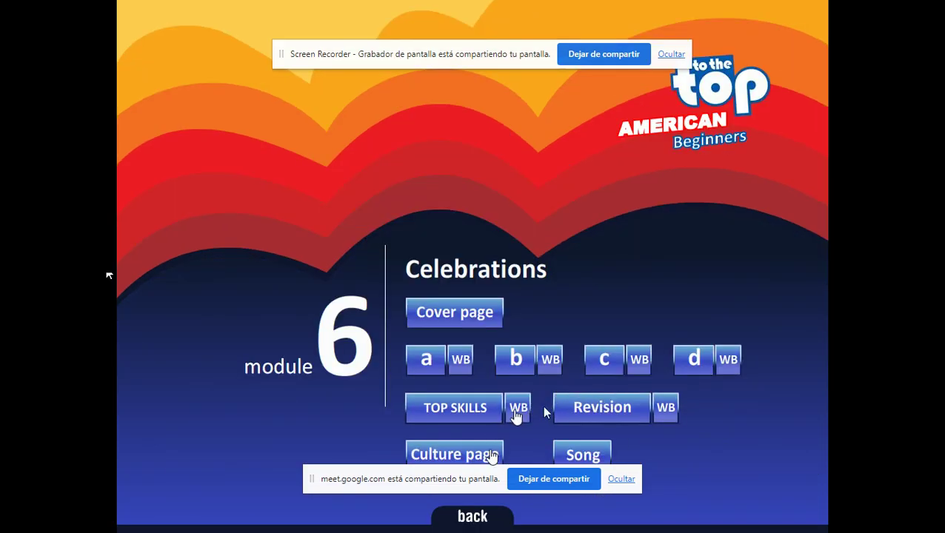
pyautogui.click(479, 412)
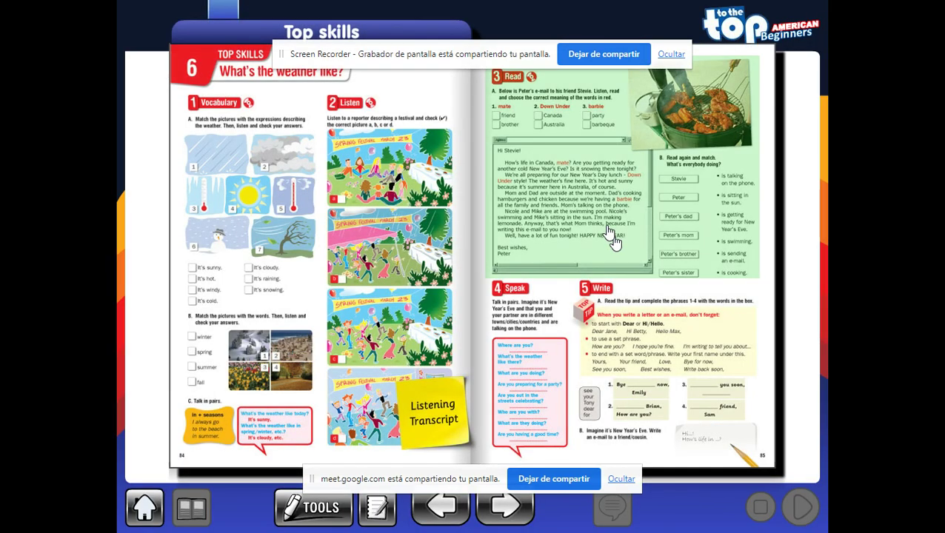
pyautogui.click(614, 237)
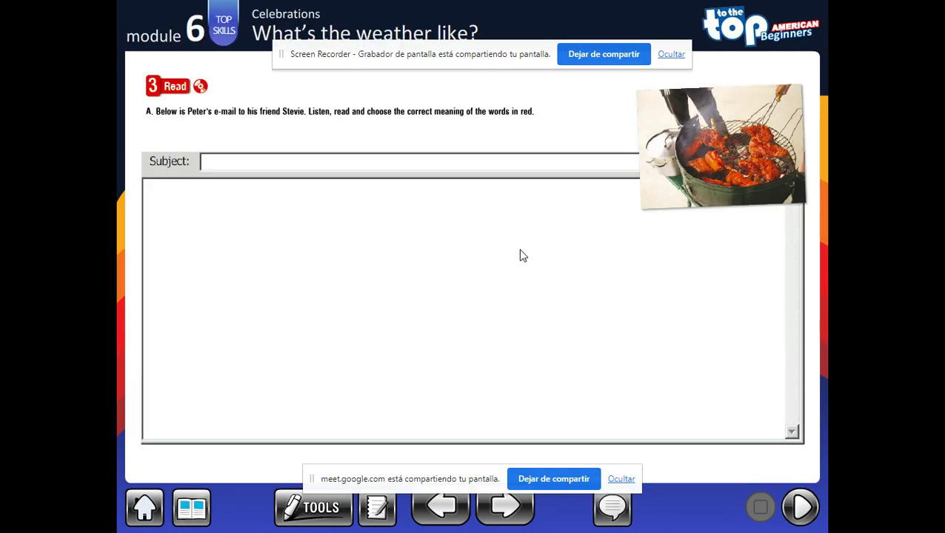
# - Show the e-mail text, switch to blue ink, circle 'Hi Stevie!' and underline 'How's life in Canada, mate'
pyautogui.click(612, 508)
pyautogui.click(284, 514)
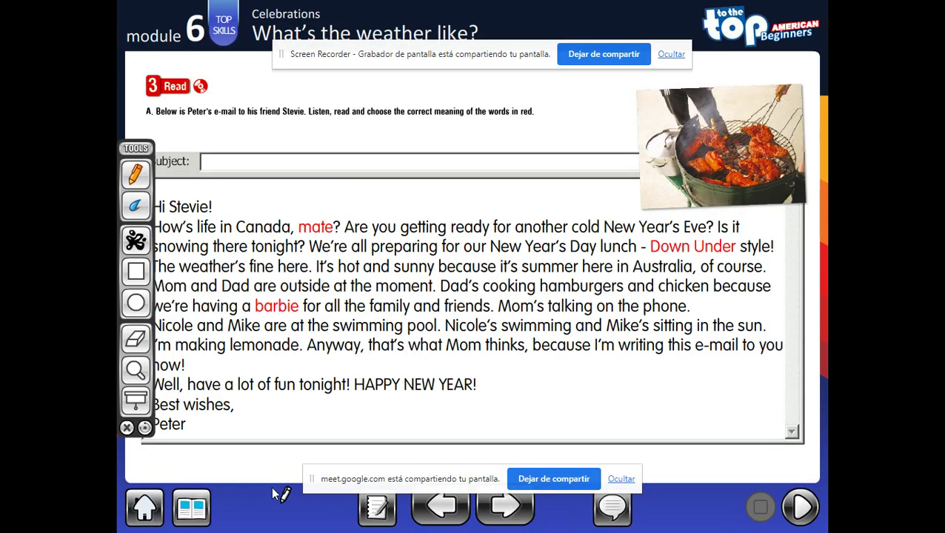
pyautogui.click(144, 235)
pyautogui.click(191, 240)
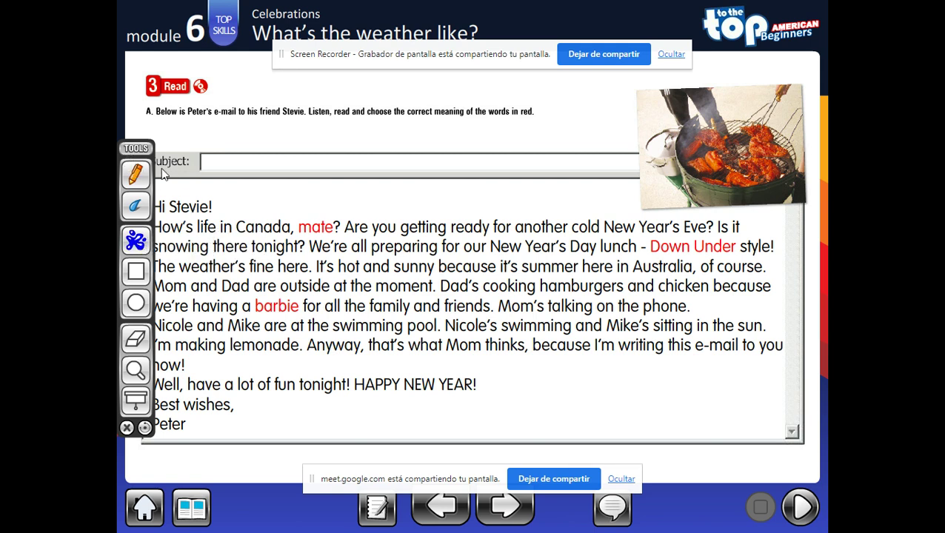
pyautogui.moveTo(222, 216)
pyautogui.mouseDown()
pyautogui.moveTo(178, 217)
pyautogui.moveTo(194, 177)
pyautogui.moveTo(224, 213)
pyautogui.mouseUp()
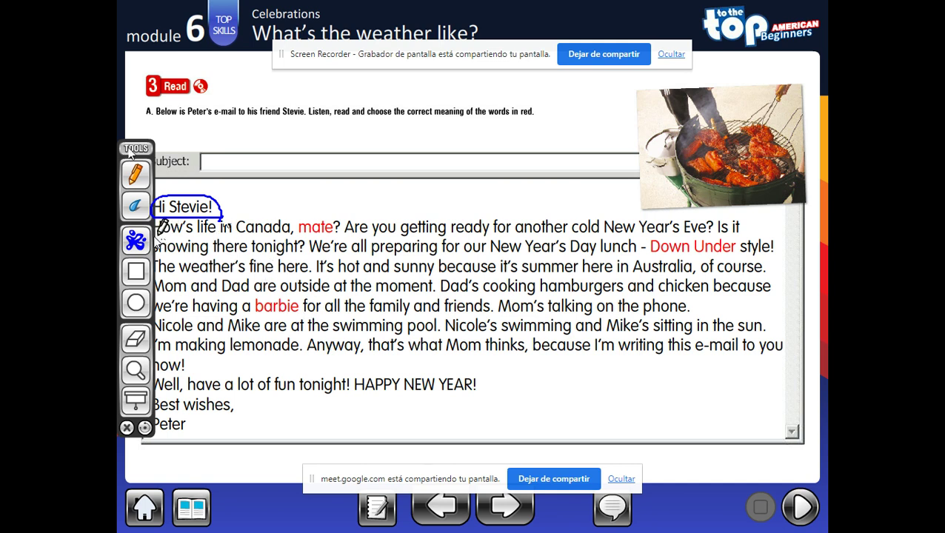
pyautogui.moveTo(157, 240); pyautogui.dragTo(337, 239)
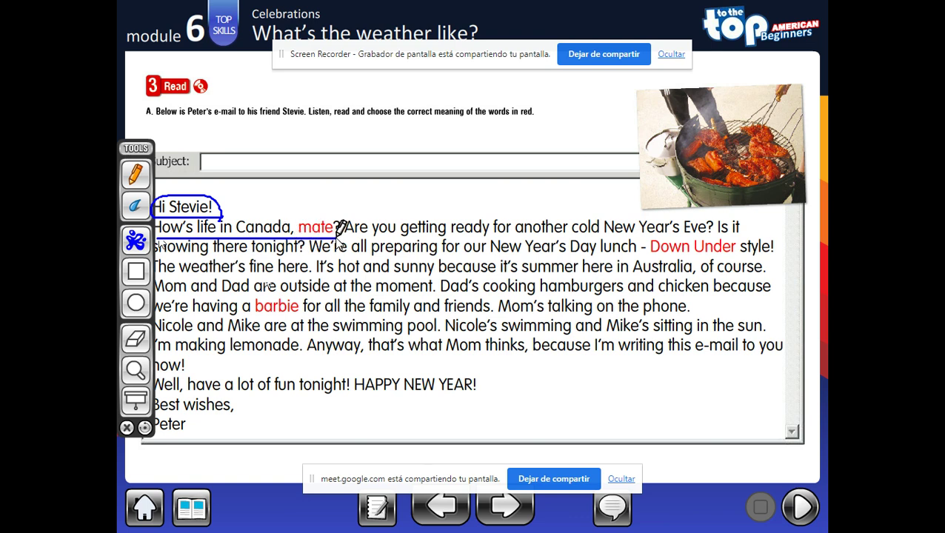
# - Bracket the paragraph and underline the New Year's Day lunch, 'The weather's fine here' and 'It's hot and sunny' sentences
pyautogui.moveTo(769, 219)
pyautogui.mouseDown()
pyautogui.moveTo(786, 225)
pyautogui.moveTo(806, 289)
pyautogui.moveTo(795, 359)
pyautogui.moveTo(768, 364)
pyautogui.mouseUp()
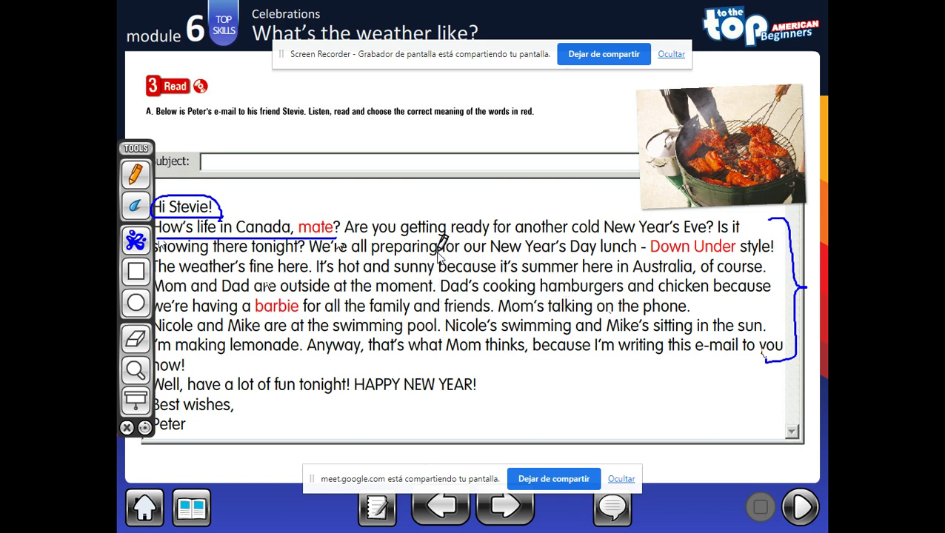
pyautogui.moveTo(311, 260); pyautogui.dragTo(609, 260)
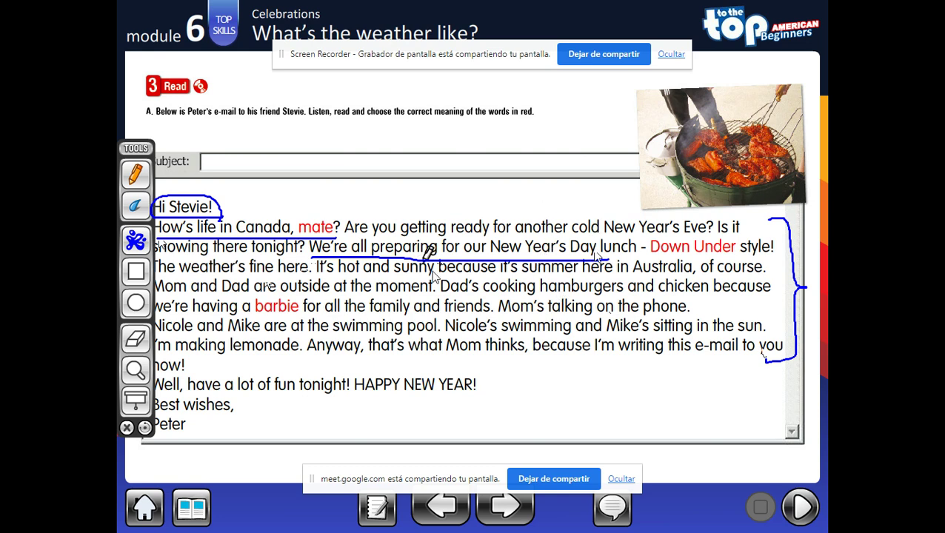
pyautogui.moveTo(154, 275); pyautogui.dragTo(304, 272)
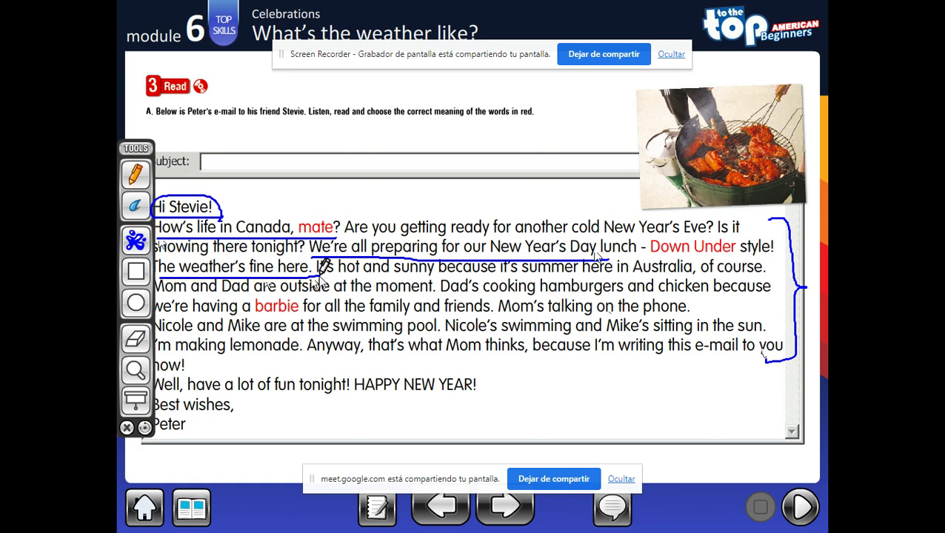
pyautogui.moveTo(320, 273); pyautogui.dragTo(517, 273)
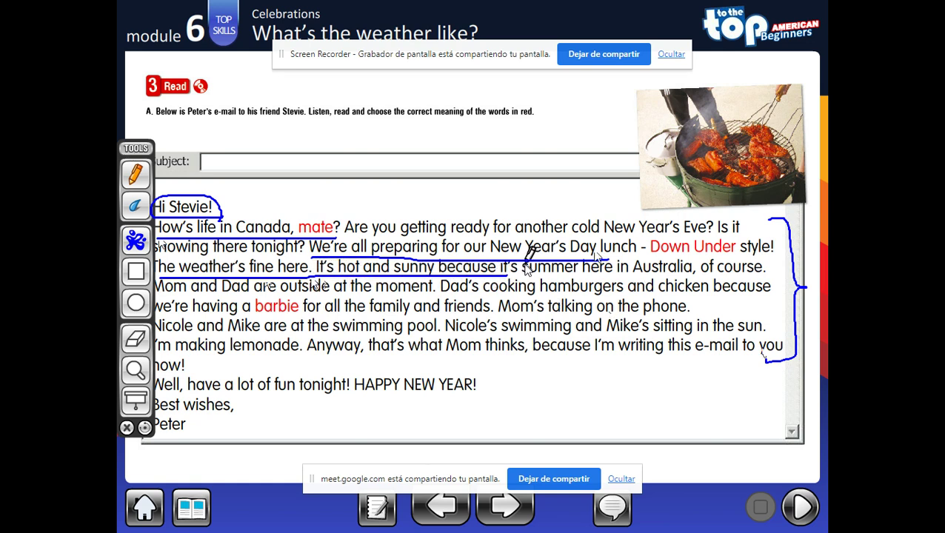
# - Underline 'Dad's cooking hamburgers' and 'Mom's talking on the phone' in red and 'Nicole's swimming' in black
pyautogui.click(137, 242)
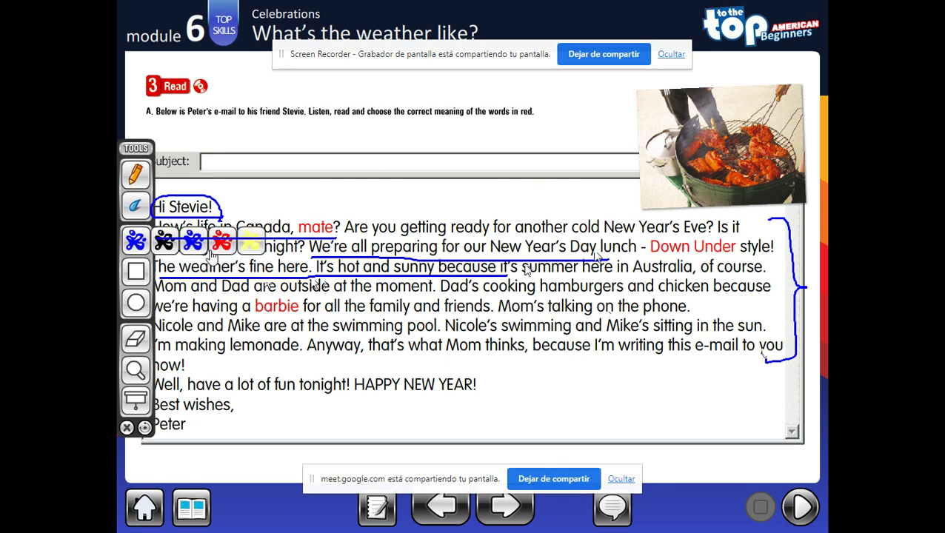
pyautogui.click(217, 245)
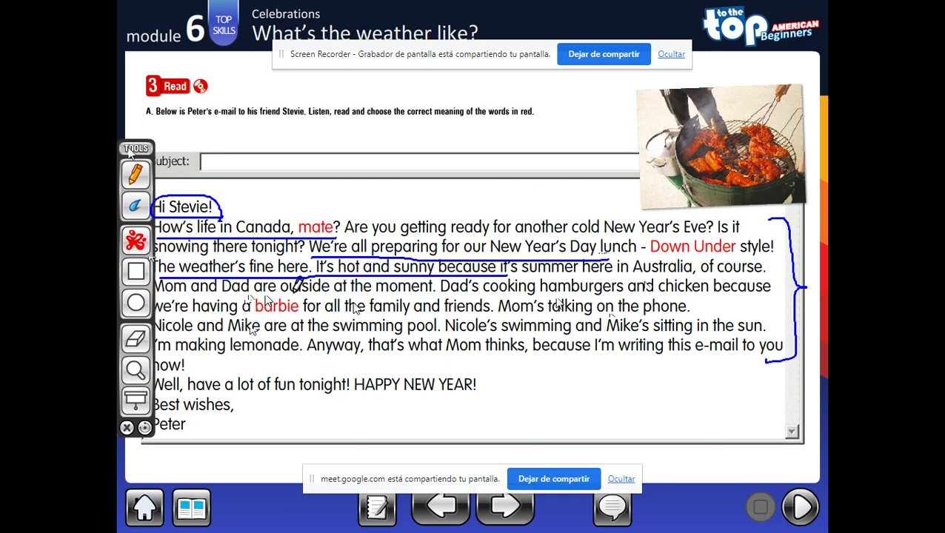
pyautogui.moveTo(439, 297); pyautogui.dragTo(622, 297)
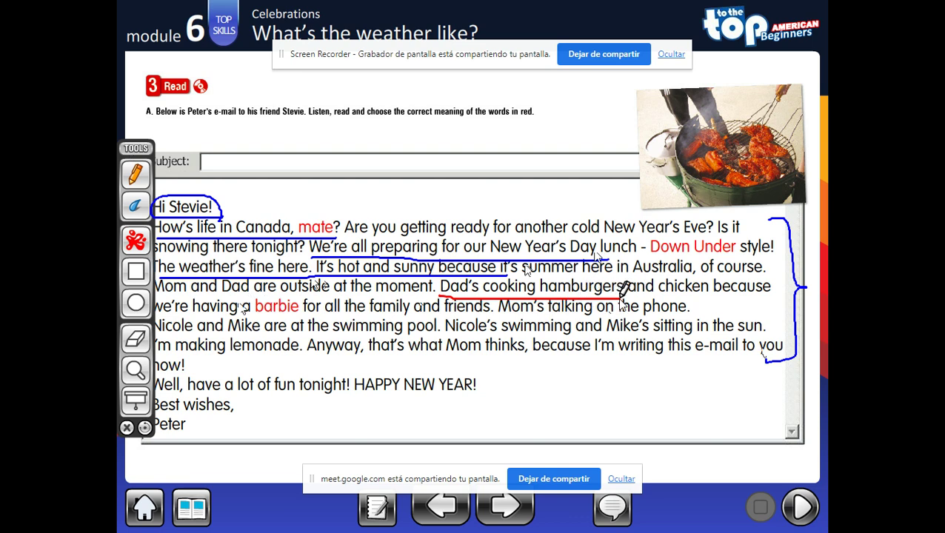
pyautogui.moveTo(498, 316); pyautogui.dragTo(693, 317)
pyautogui.click(136, 241)
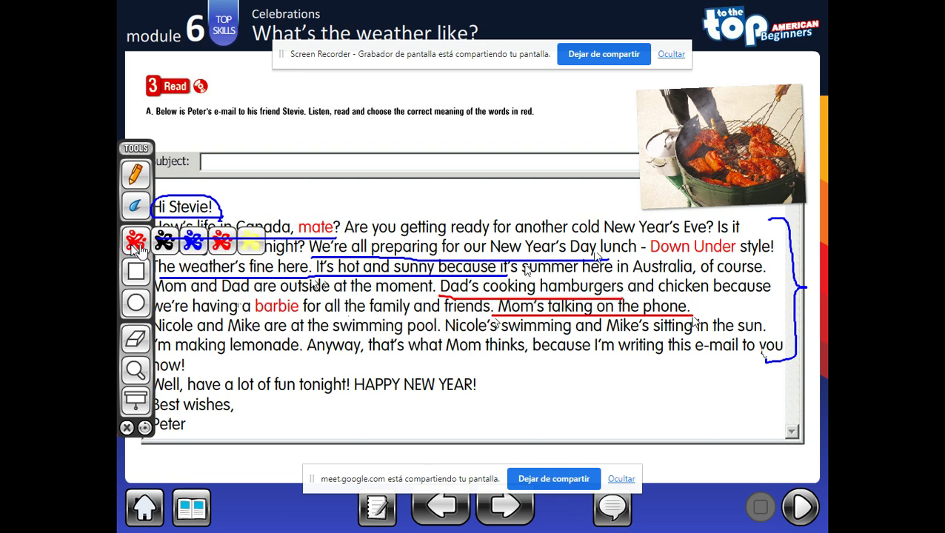
pyautogui.click(162, 243)
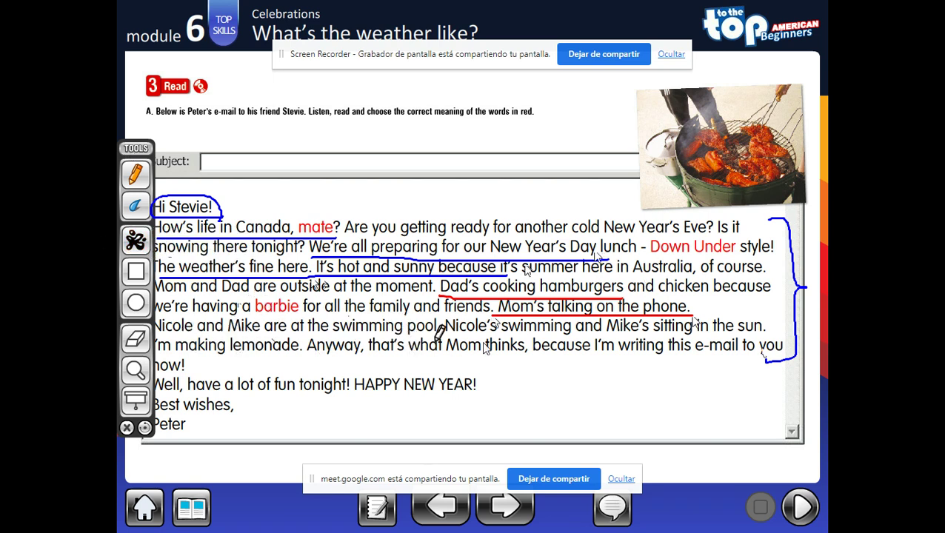
pyautogui.moveTo(445, 337); pyautogui.dragTo(774, 336)
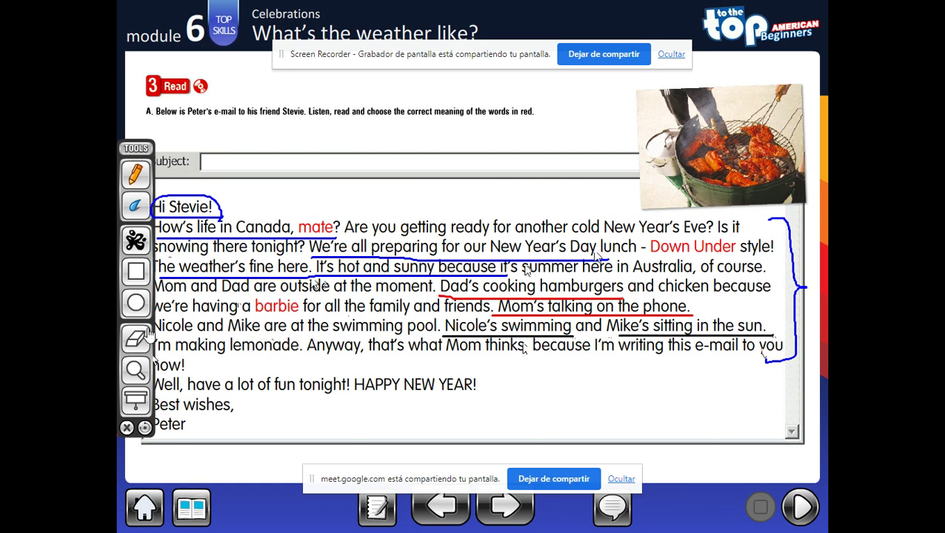
# - Highlight 'I'm making lemonade' and 'I'm writing this e-mail' in yellow, circle 'Best wishes, Peter' in blue, then clear all ink
pyautogui.click(136, 241)
pyautogui.click(250, 247)
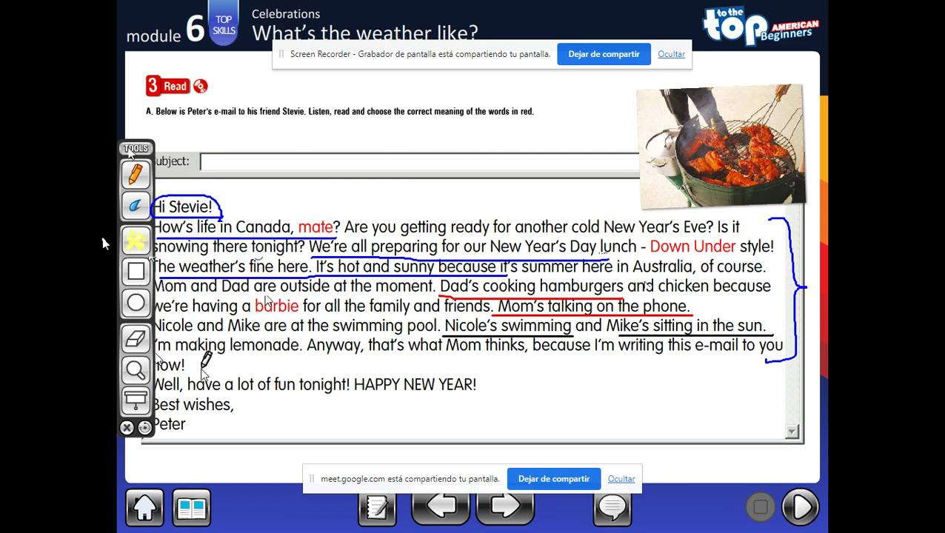
pyautogui.moveTo(157, 354); pyautogui.dragTo(302, 356)
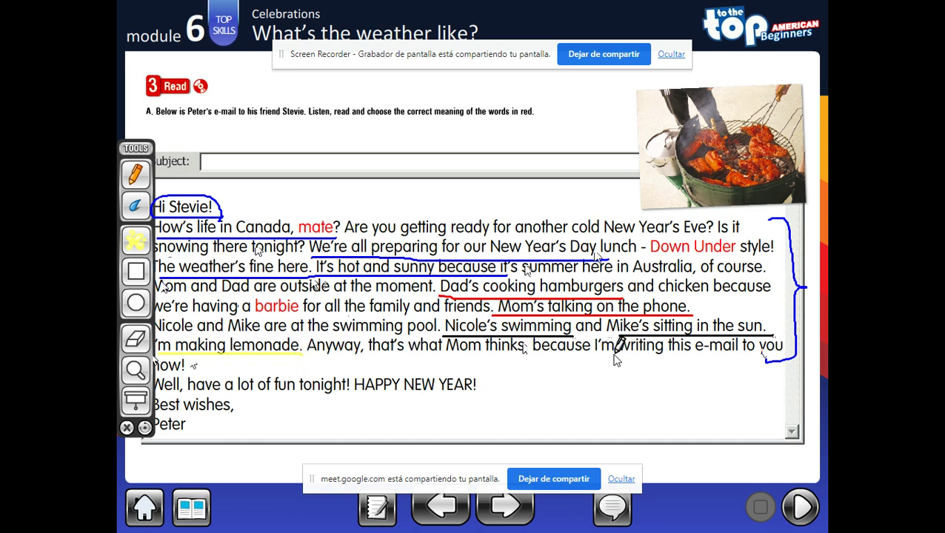
pyautogui.moveTo(597, 354); pyautogui.dragTo(784, 353)
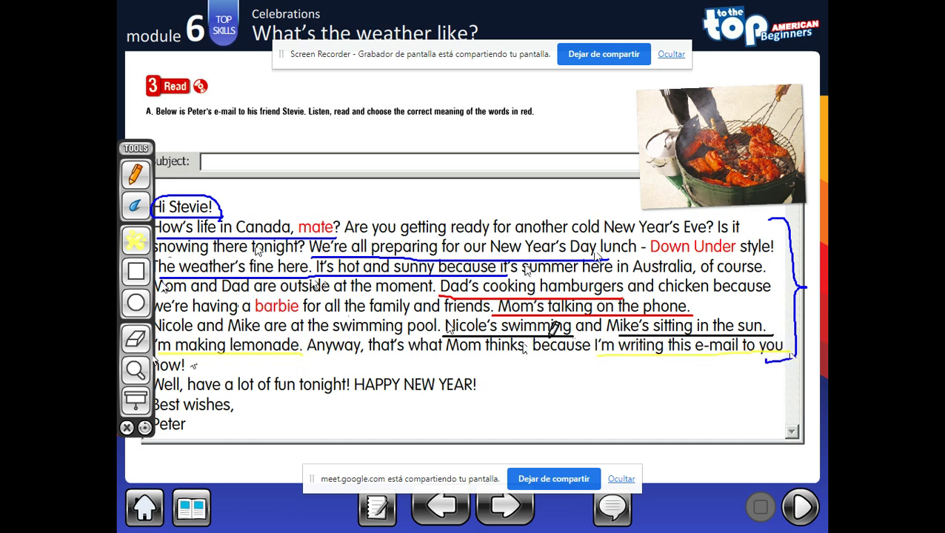
pyautogui.click(135, 244)
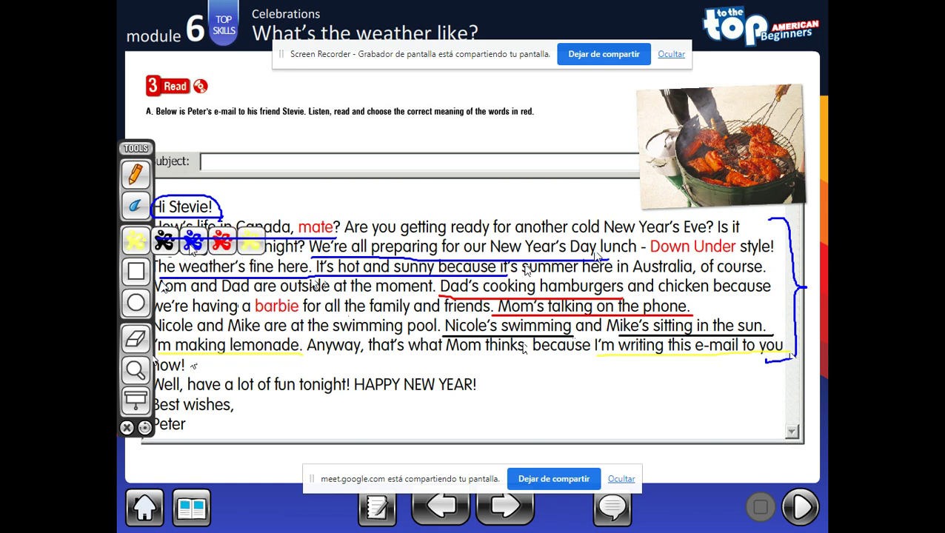
pyautogui.click(193, 249)
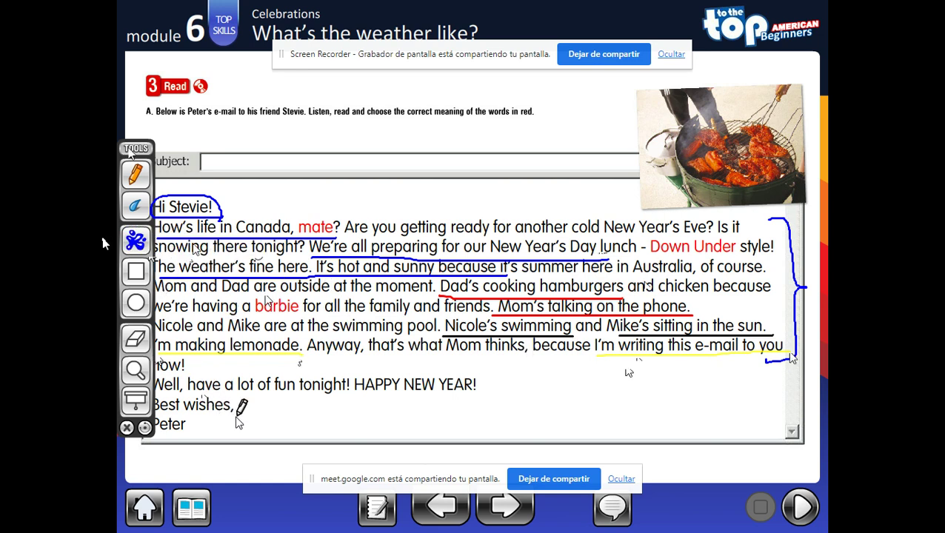
pyautogui.moveTo(238, 411)
pyautogui.mouseDown()
pyautogui.moveTo(173, 408)
pyautogui.moveTo(191, 395)
pyautogui.moveTo(214, 437)
pyautogui.moveTo(144, 422)
pyautogui.moveTo(161, 396)
pyautogui.mouseUp()
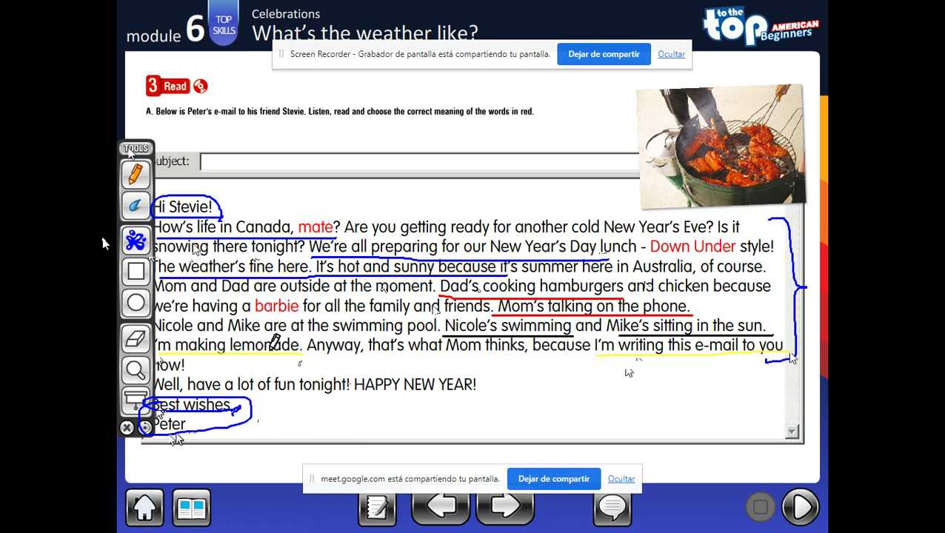
pyautogui.click(126, 429)
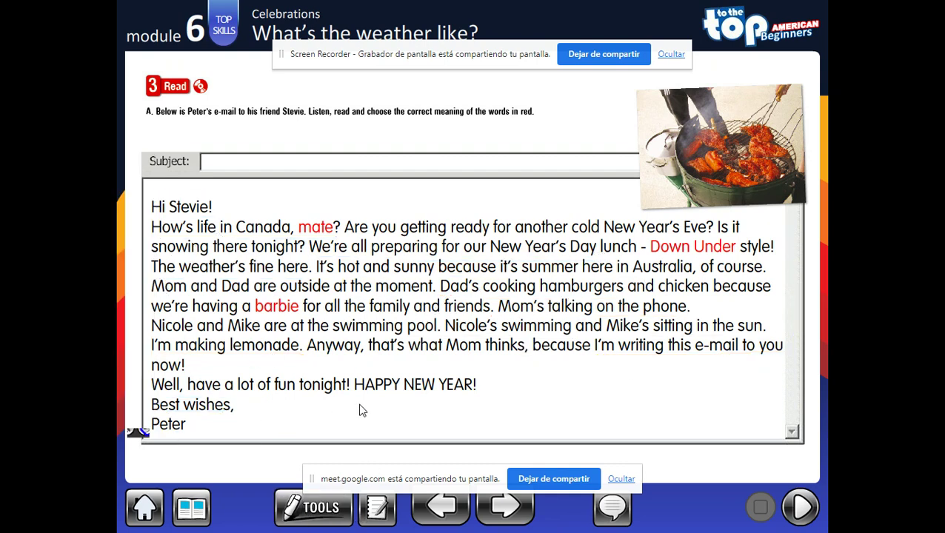
# - Copy EMAIL WRITING's direct join link with Copiar al portapapeles and open a Chrome Nueva ventana de incógnito
pyautogui.hotkey('alt', 'Tab')
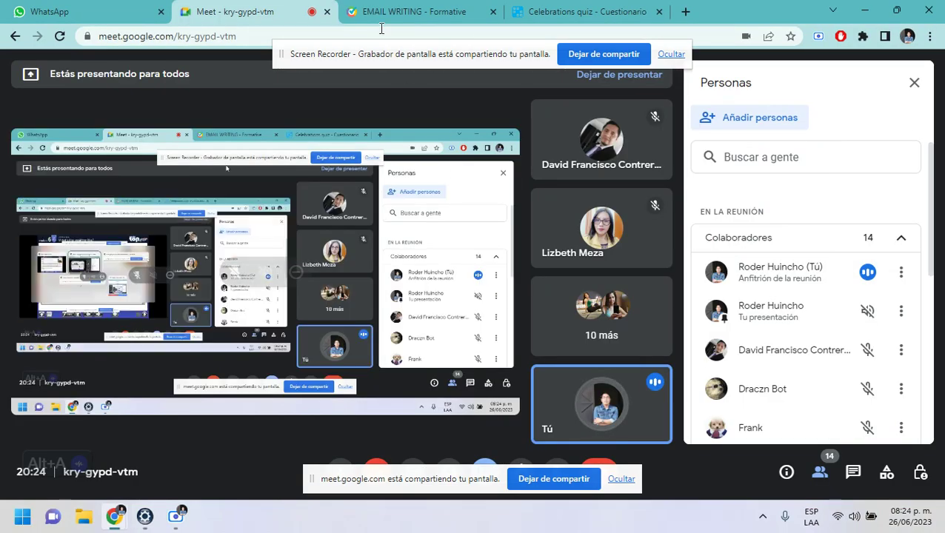
pyautogui.click(382, 18)
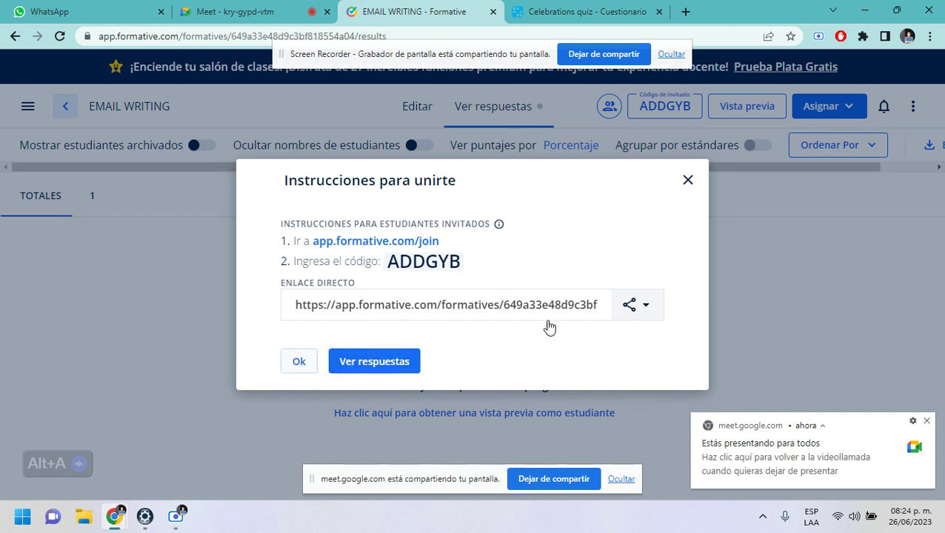
pyautogui.moveTo(619, 317)
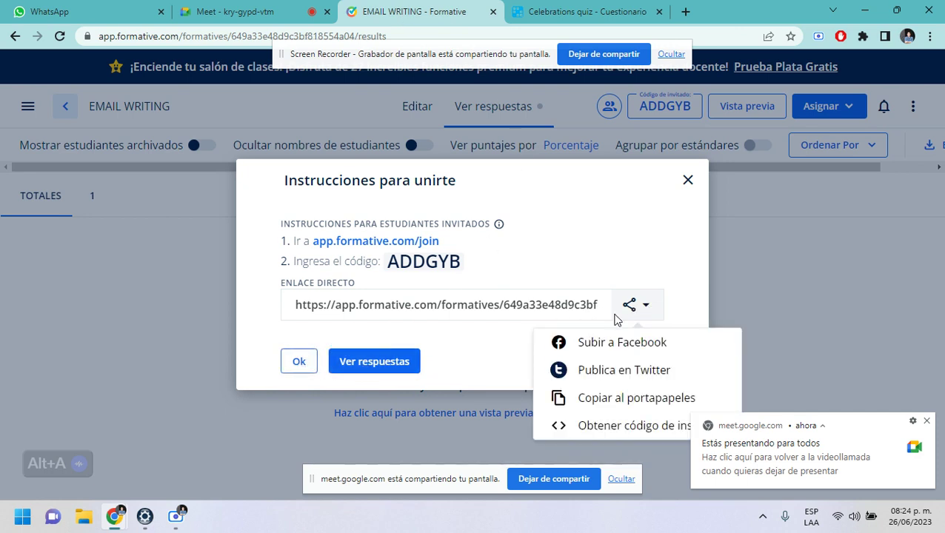
pyautogui.click(608, 400)
pyautogui.click(931, 35)
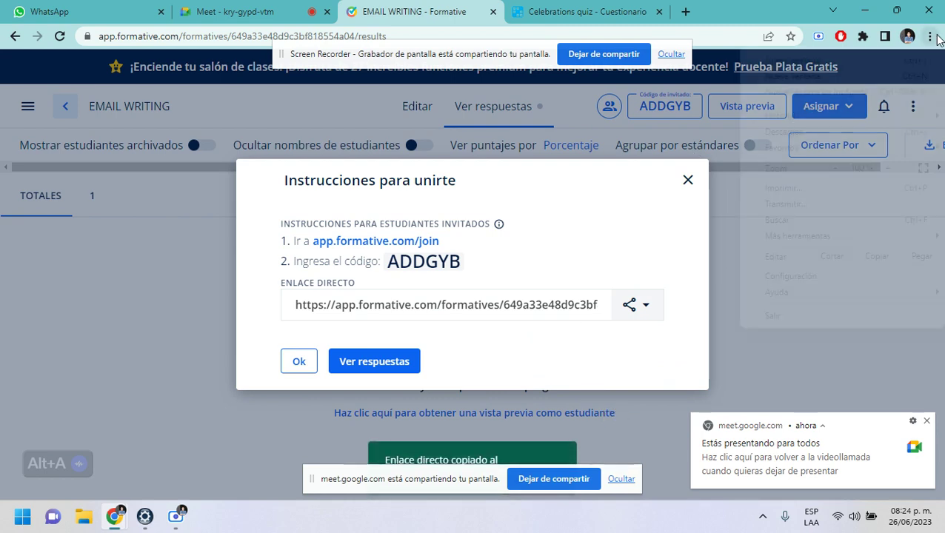
pyautogui.click(882, 92)
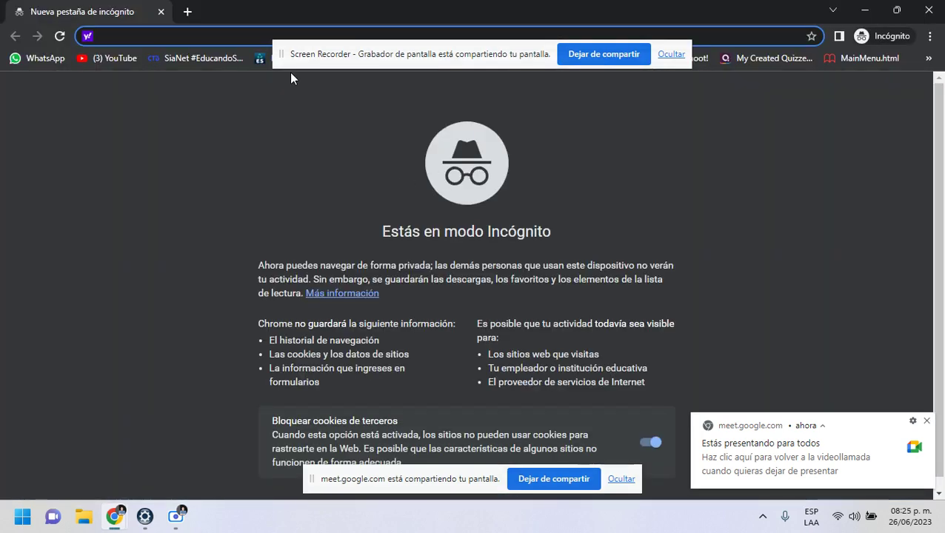
# - Load the pasted join link, enter the student's first and last name, and join EMAIL WRITING as a guest
pyautogui.write('https://app.formative.com/formatives/649a33e48d9c3bf818554a04')
pyautogui.press('Return')
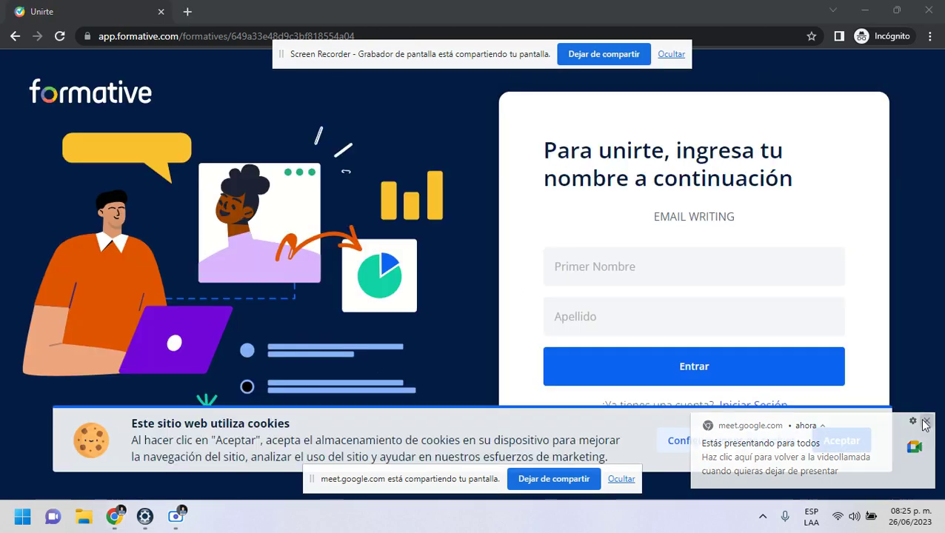
pyautogui.click(926, 421)
pyautogui.click(625, 283)
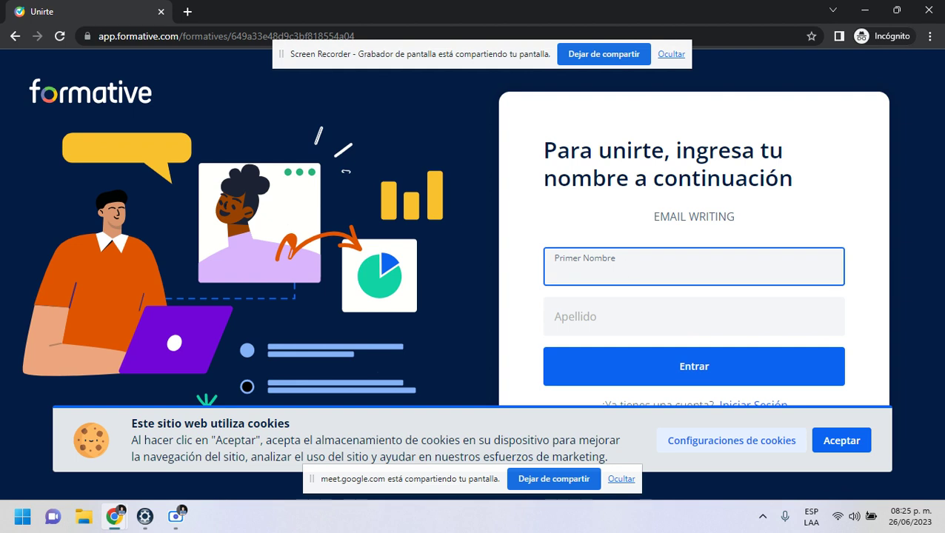
pyautogui.click(605, 318)
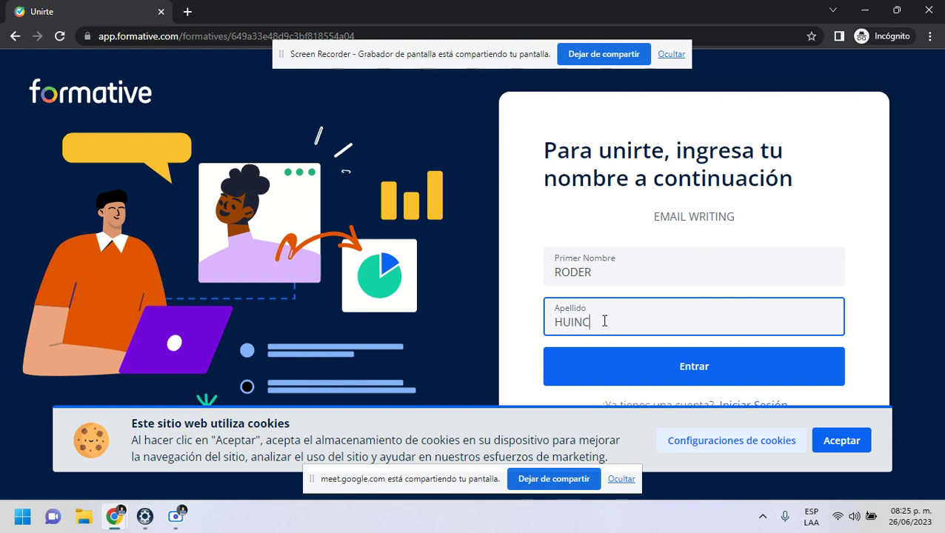
pyautogui.click(716, 382)
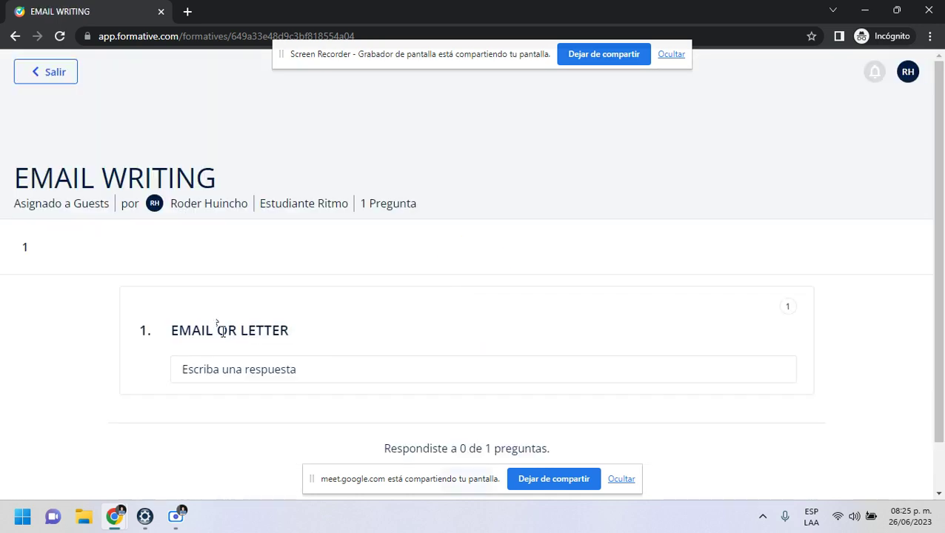
# - Start the email answer with a greeting line, 'I AM IN HUANCAYO', and a '....' line
pyautogui.click(210, 370)
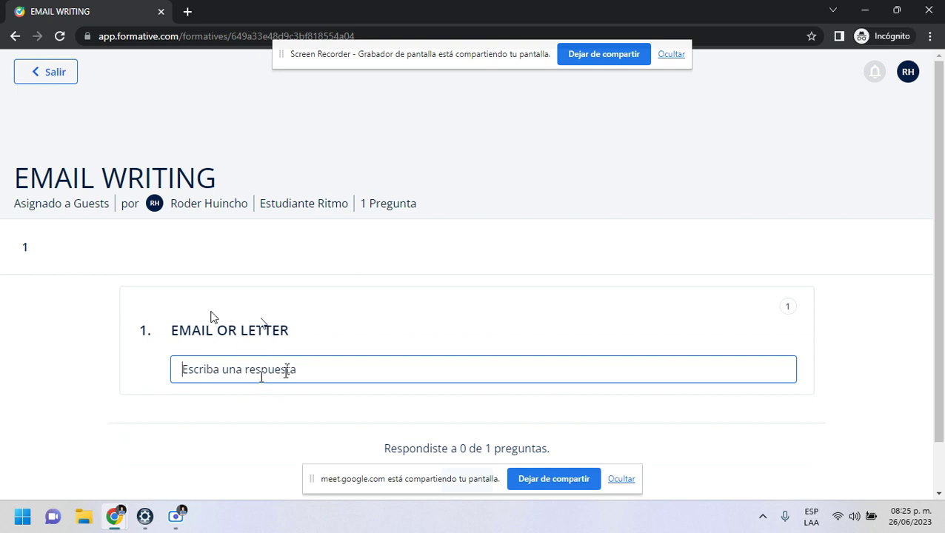
pyautogui.write('HI, ')
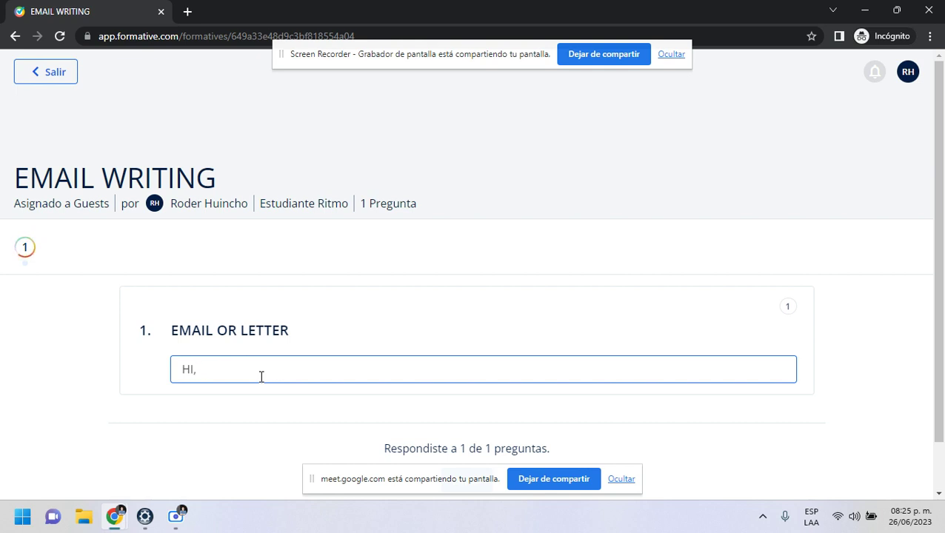
pyautogui.write('RUBEN')
pyautogui.press('Return')
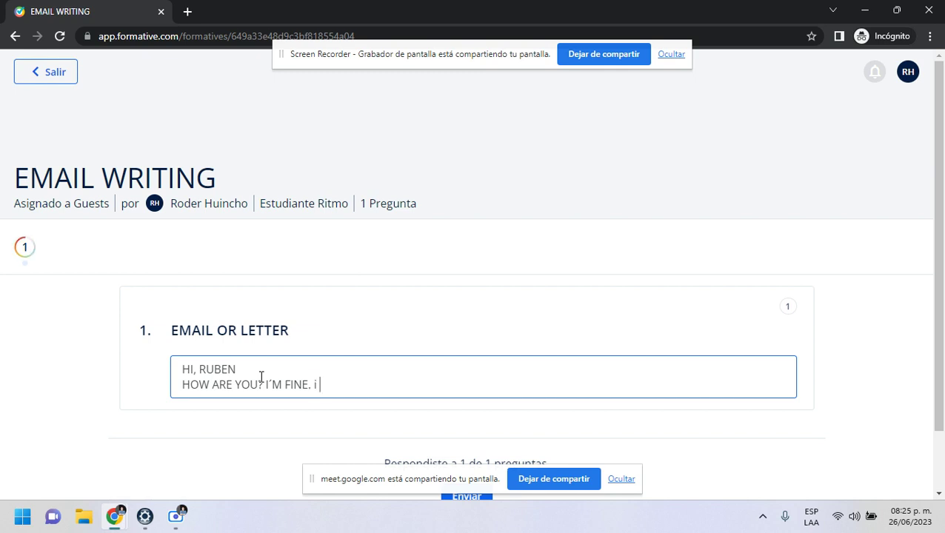
pyautogui.write('HUANCAYO')
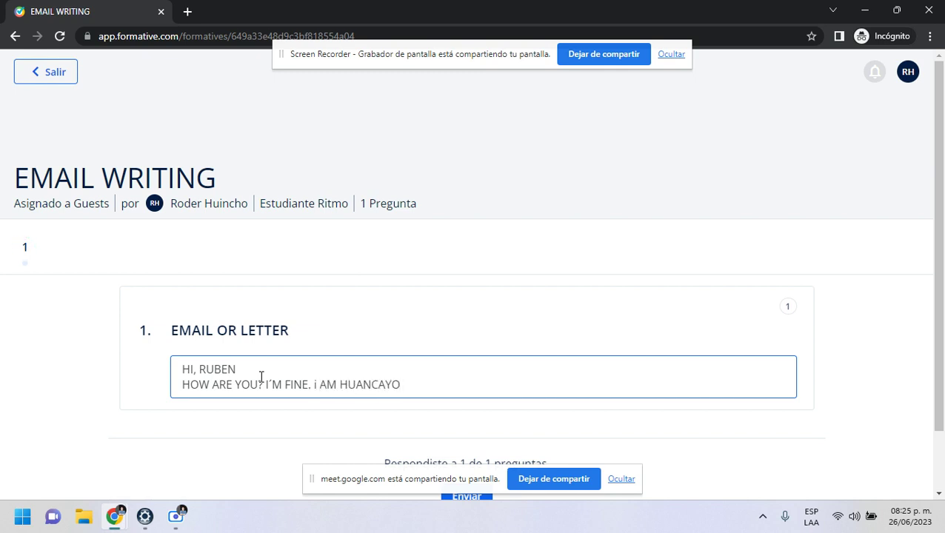
pyautogui.press('BackSpace')
pyautogui.write('I AM IN')
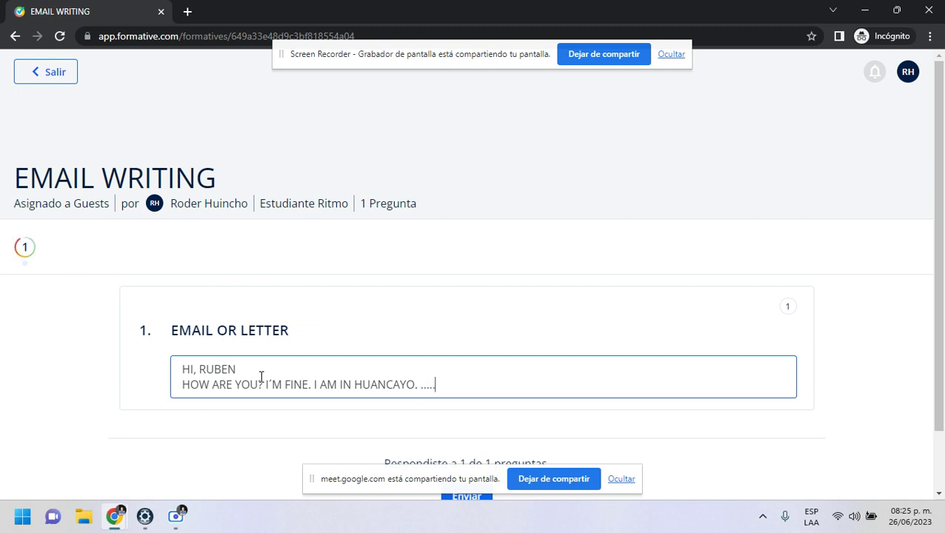
pyautogui.press('Return')
pyautogui.write('.... ....., ...... ....... ....., ........ , ....')
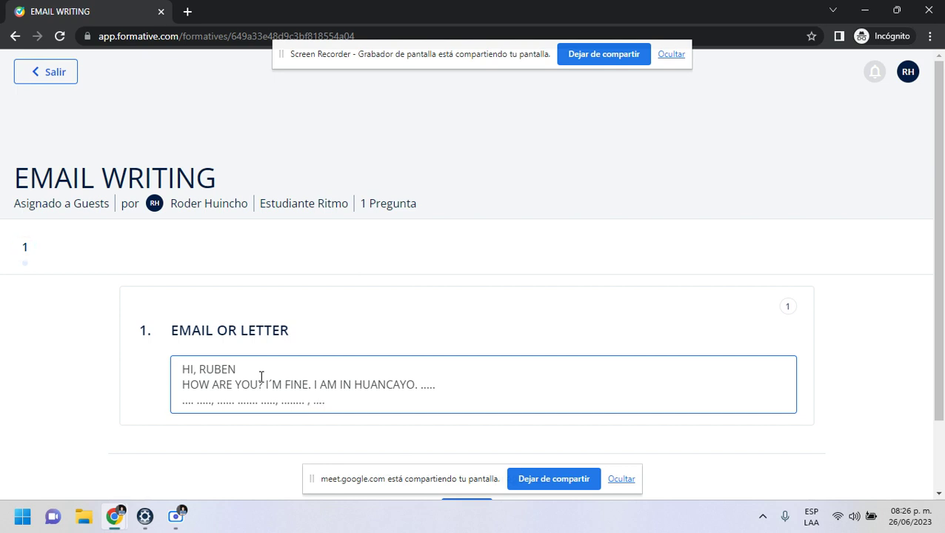
pyautogui.press('Return')
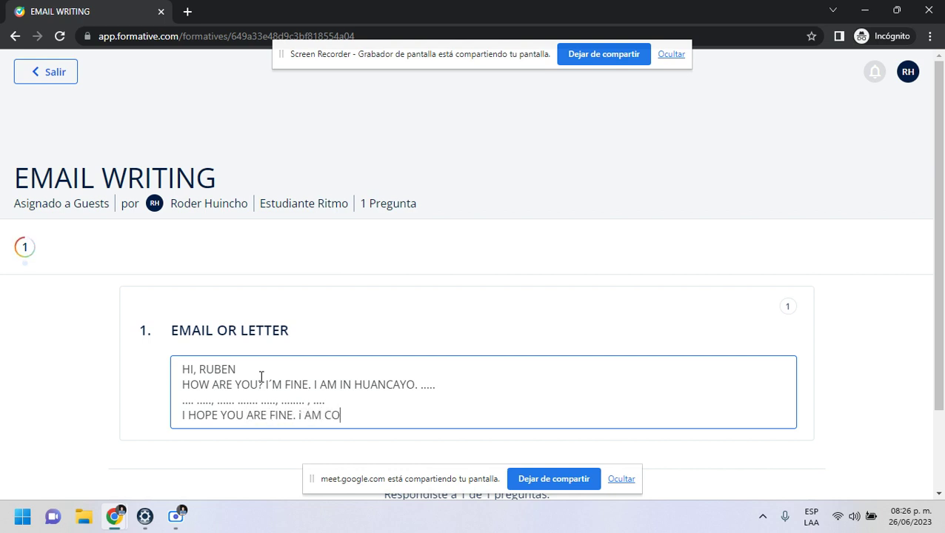
# - Add the closing 'SEE YOU SOON' and replace the final name with the sender's signature
pyautogui.write('INUE ...')
pyautogui.press('Return')
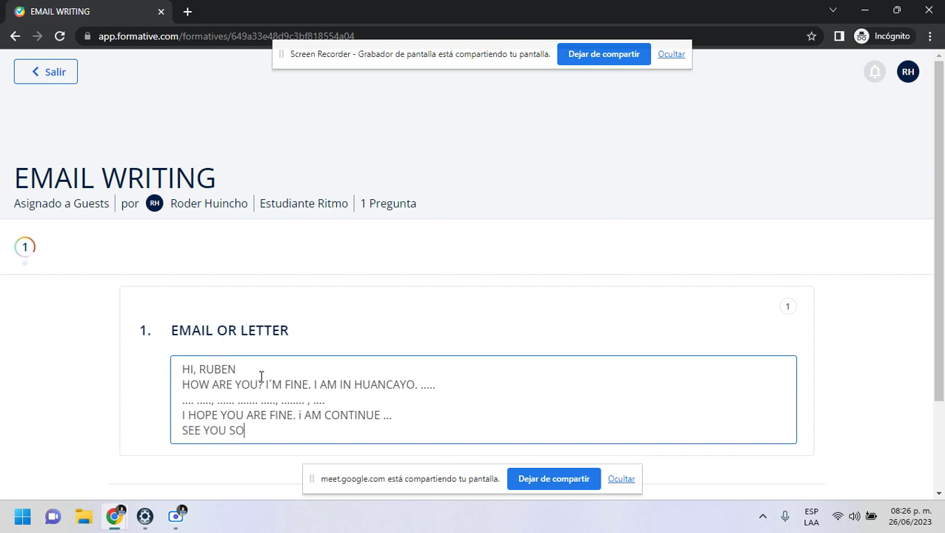
pyautogui.write('SEE YOU SOON RUBEN')
pyautogui.press('Return')
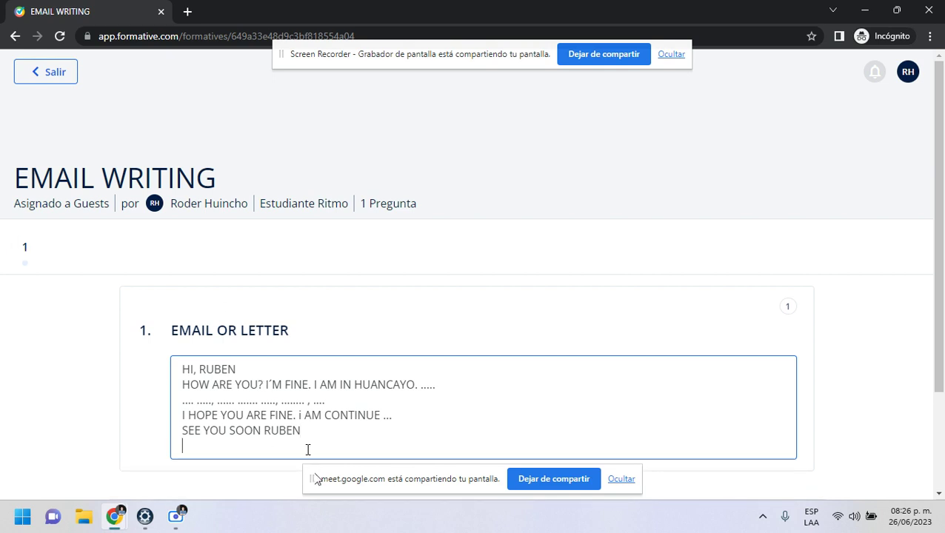
pyautogui.doubleClick(280, 431)
pyautogui.press('BackSpace')
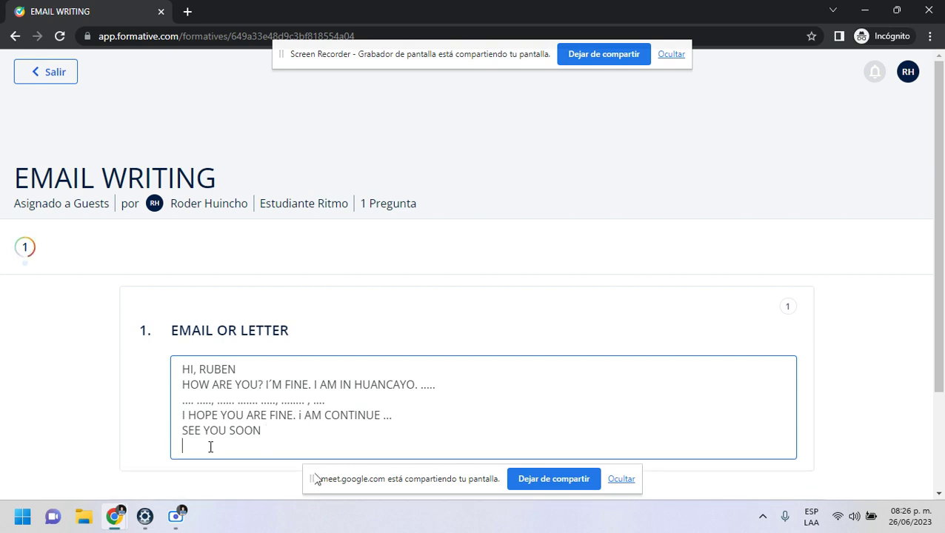
pyautogui.write('RODER')
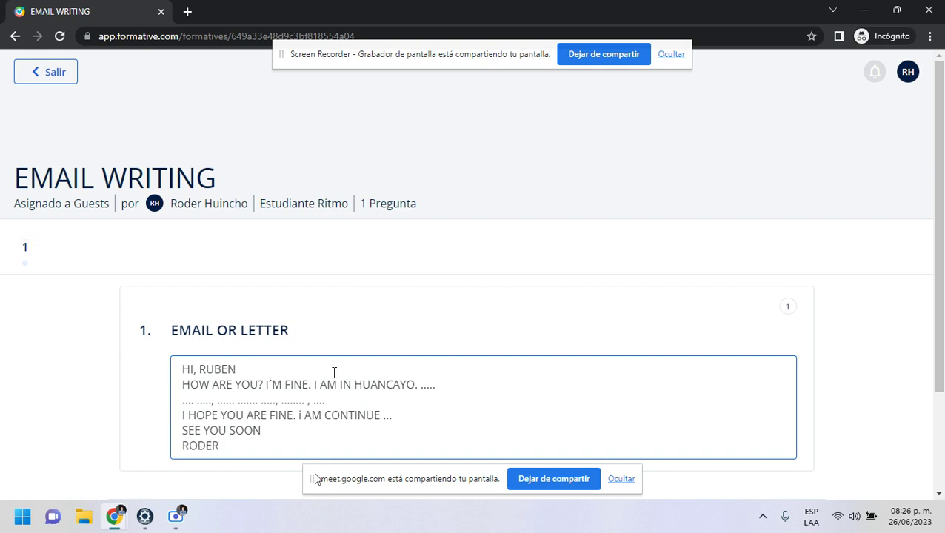
pyautogui.scroll(-1, 319, 363)
pyautogui.scroll(-1, 466, 437)
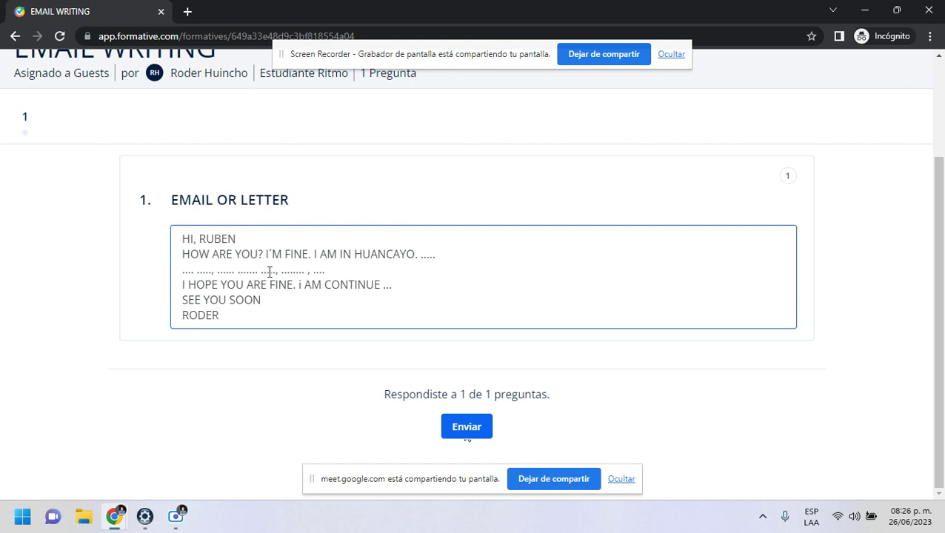
pyautogui.scroll(2, 301, 264)
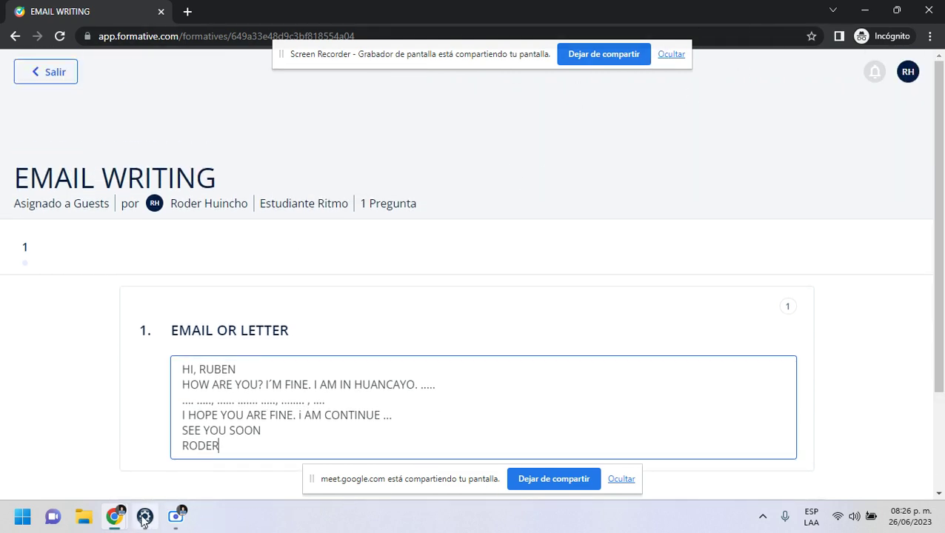
# - Return to the Google Meet call and stop presenting the screen
pyautogui.moveTo(117, 515)
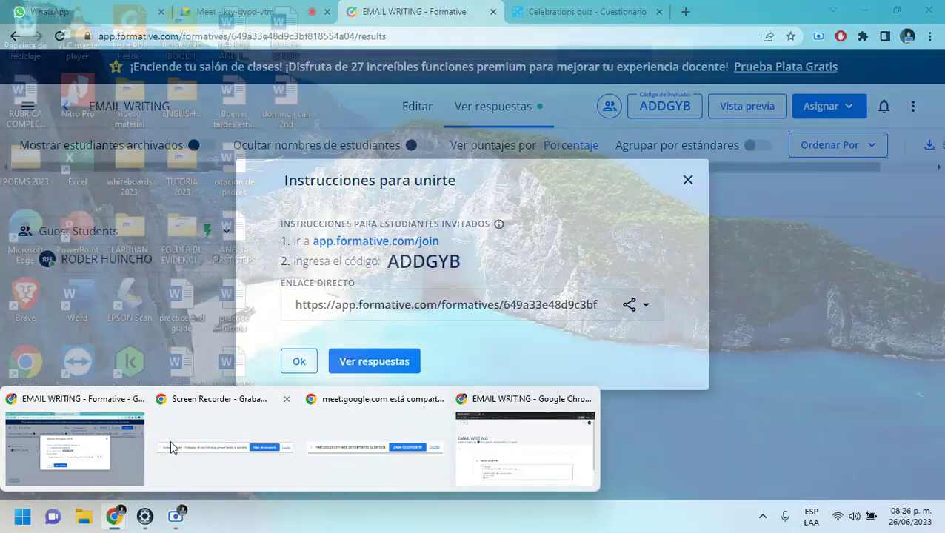
pyautogui.click(504, 455)
pyautogui.click(252, 14)
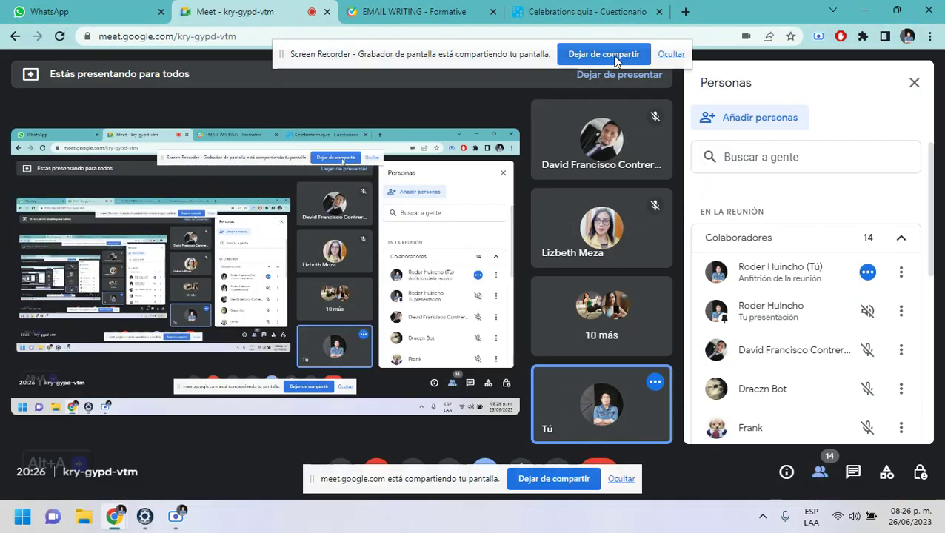
pyautogui.click(553, 479)
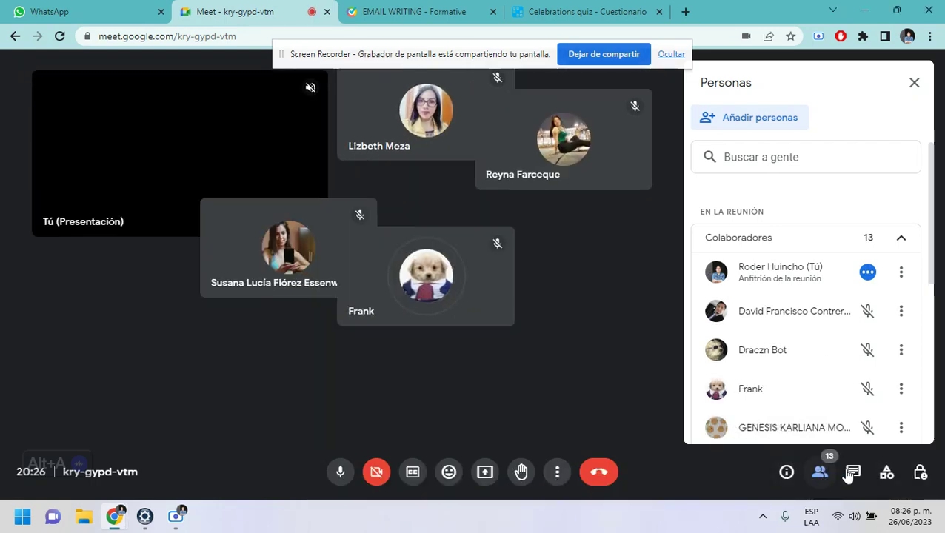
# - Post 'WRITIN EMAIL' followed by the pasted Formative join link in the call chat
pyautogui.click(852, 474)
pyautogui.click(734, 417)
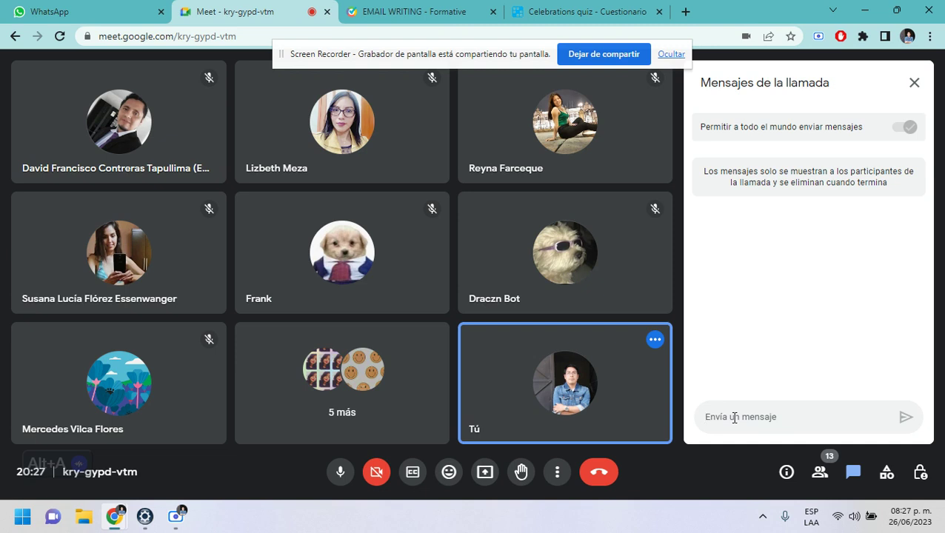
pyautogui.write('FOR')
pyautogui.press('BackSpace')
pyautogui.write('WRI')
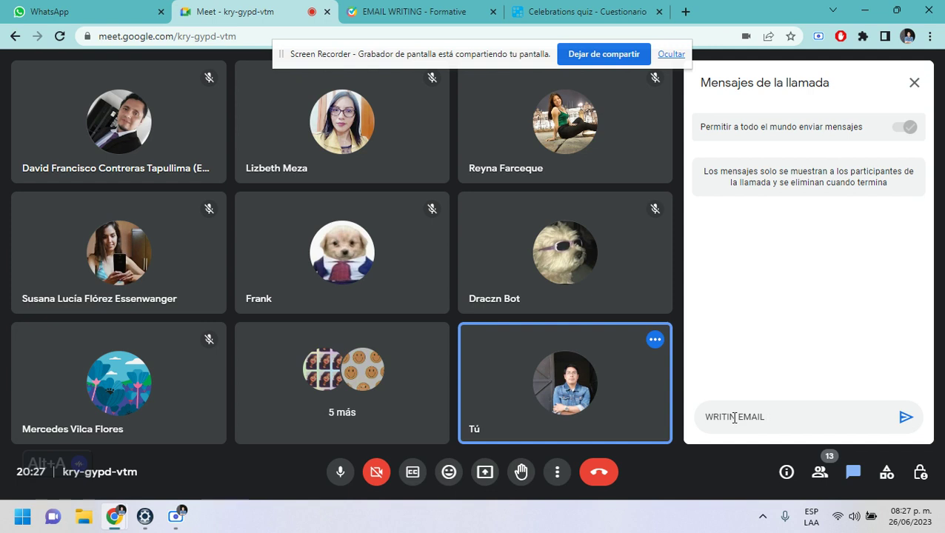
pyautogui.write('TIN EMAIL')
pyautogui.press('Return')
pyautogui.write('https://app.formative.com/formatives/649a33e48d9c3bf818554a04')
pyautogui.press('Return')
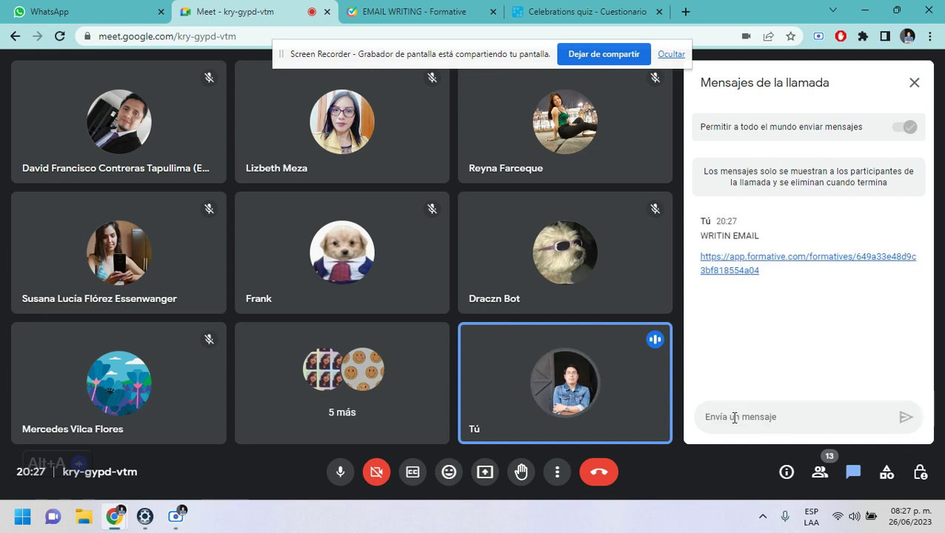
pyautogui.moveTo(548, 435)
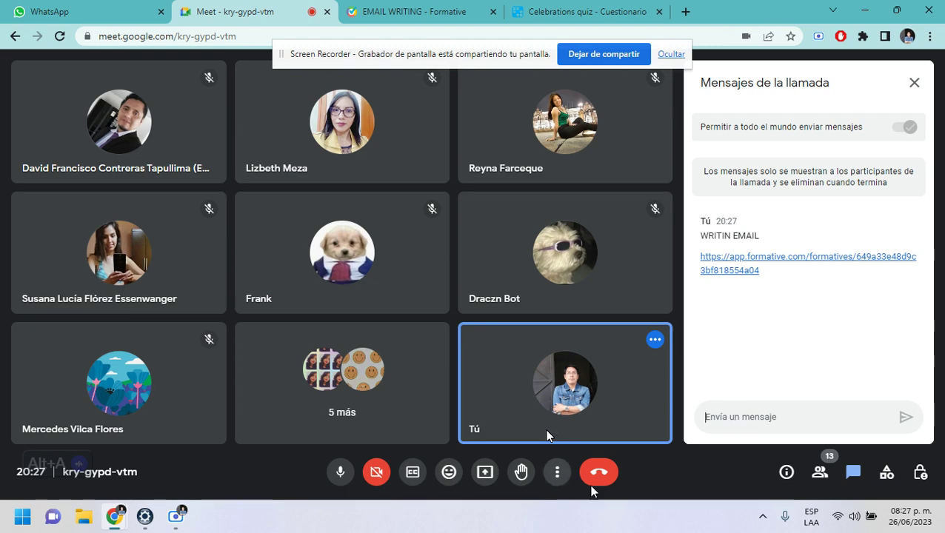
# - Close the join instructions on the EMAIL WRITING Formative tab
pyautogui.click(529, 16)
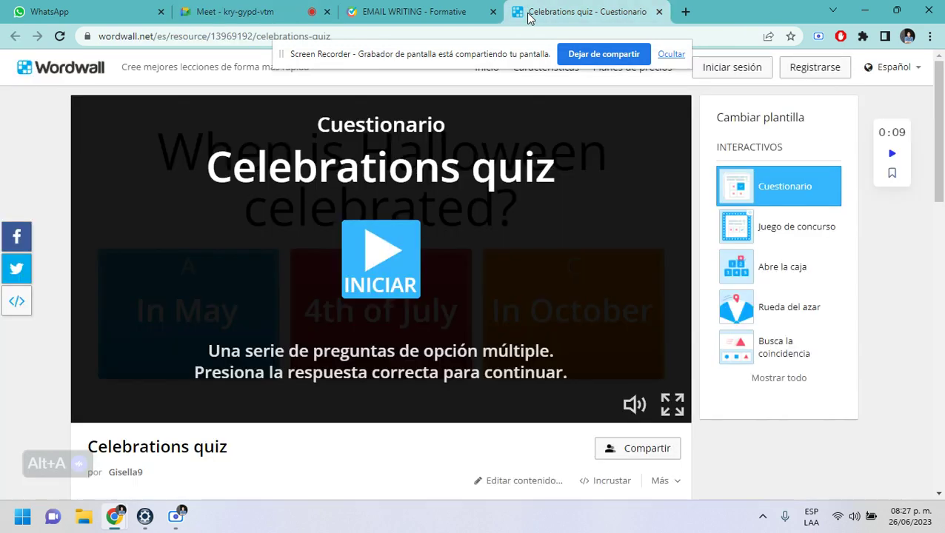
pyautogui.click(414, 12)
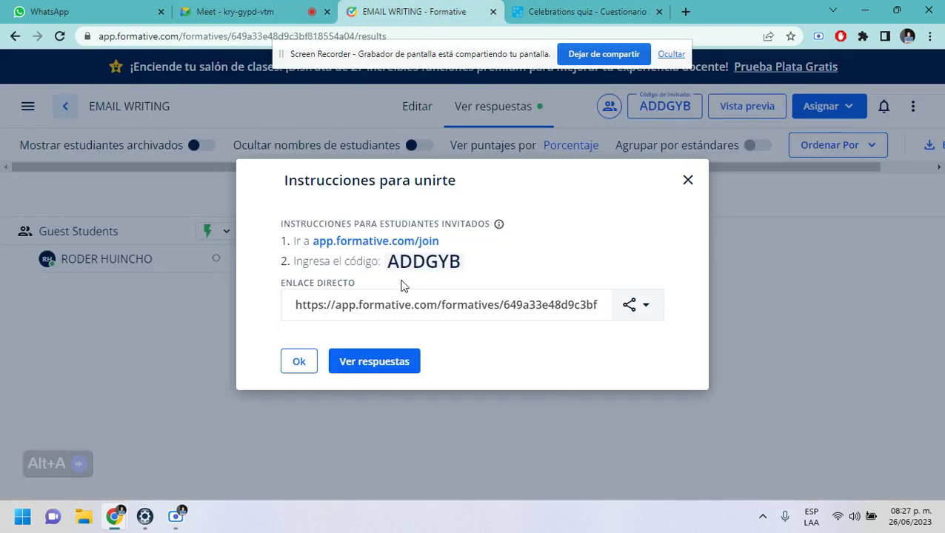
pyautogui.click(688, 181)
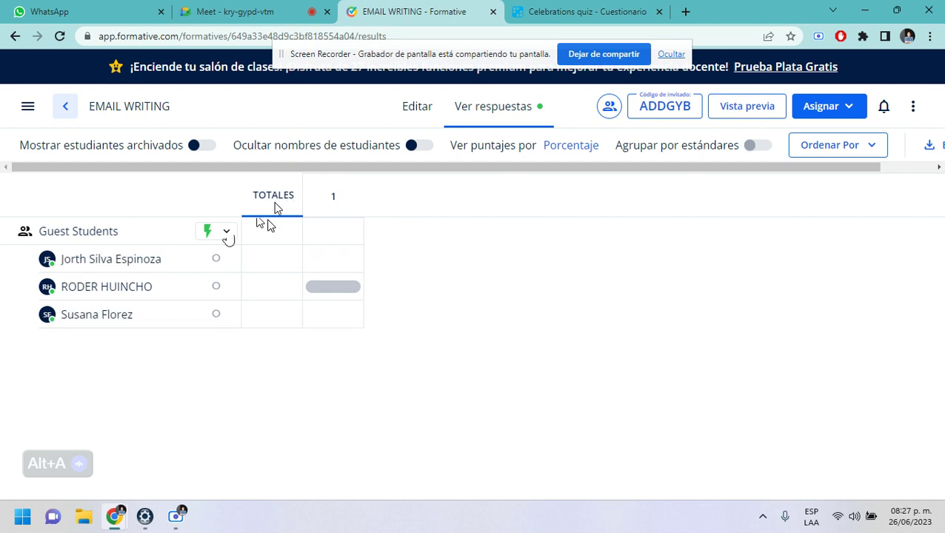
# - Open the individual student answers to question 1, EMAIL OR LETTER, in the results table
pyautogui.click(268, 13)
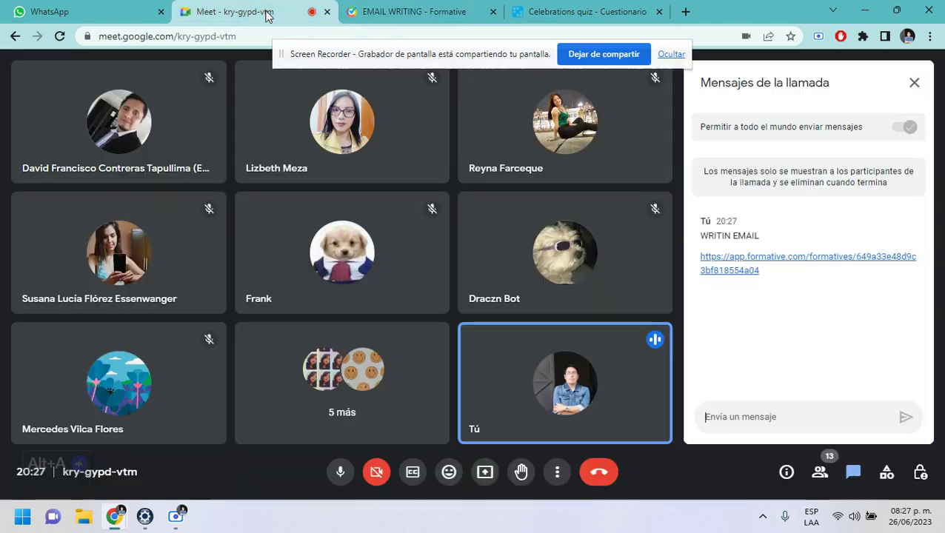
pyautogui.click(391, 16)
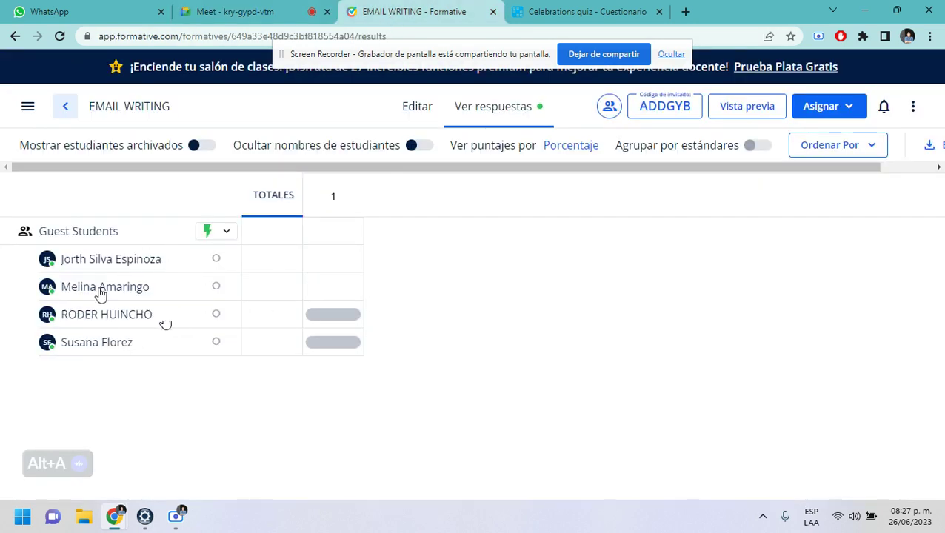
pyautogui.click(331, 198)
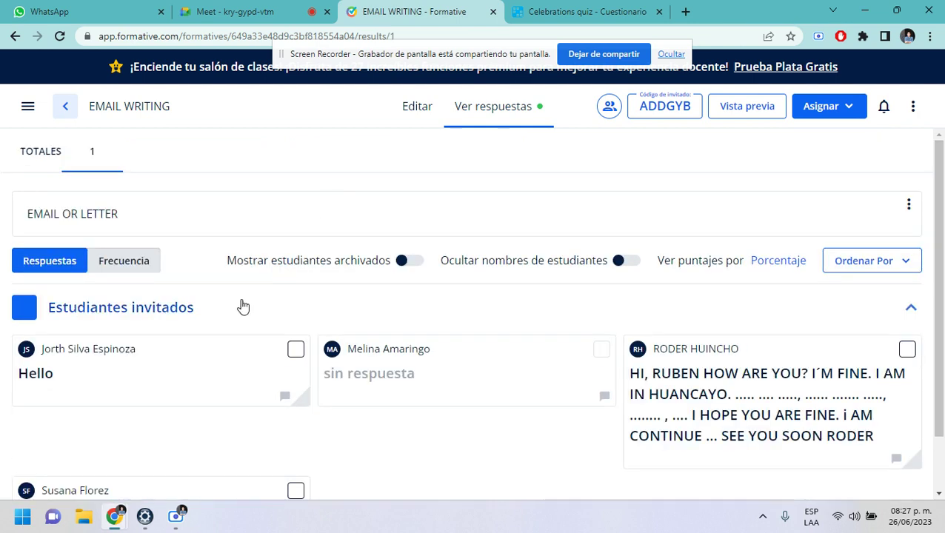
pyautogui.scroll(-1, 244, 306)
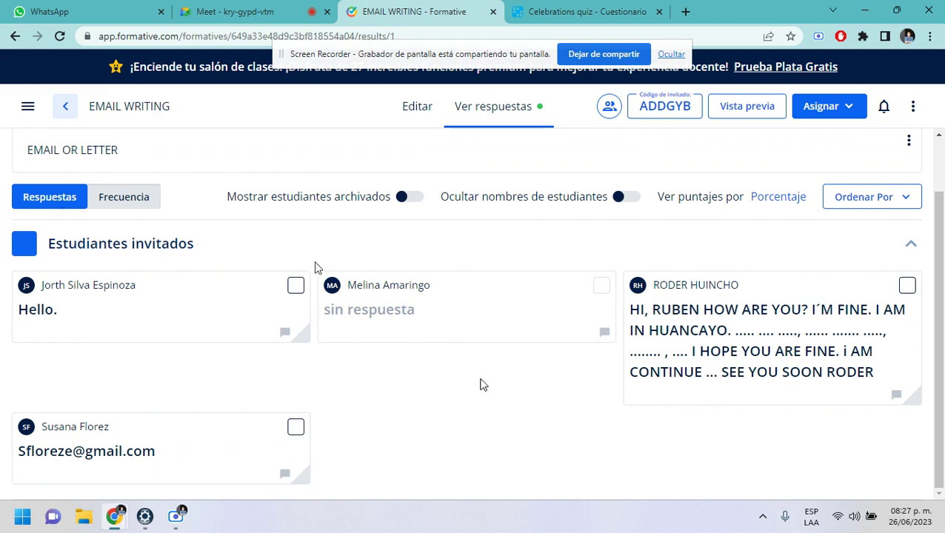
pyautogui.click(251, 11)
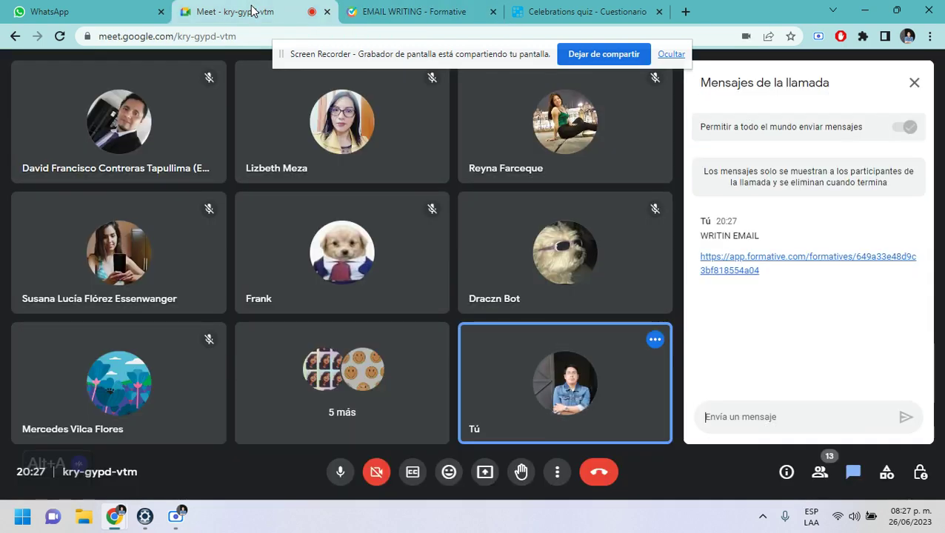
# - Present the entire screen (Pantalla completa) to the Meet call, showing the EMAIL WRITING responses
pyautogui.click(485, 472)
pyautogui.click(585, 108)
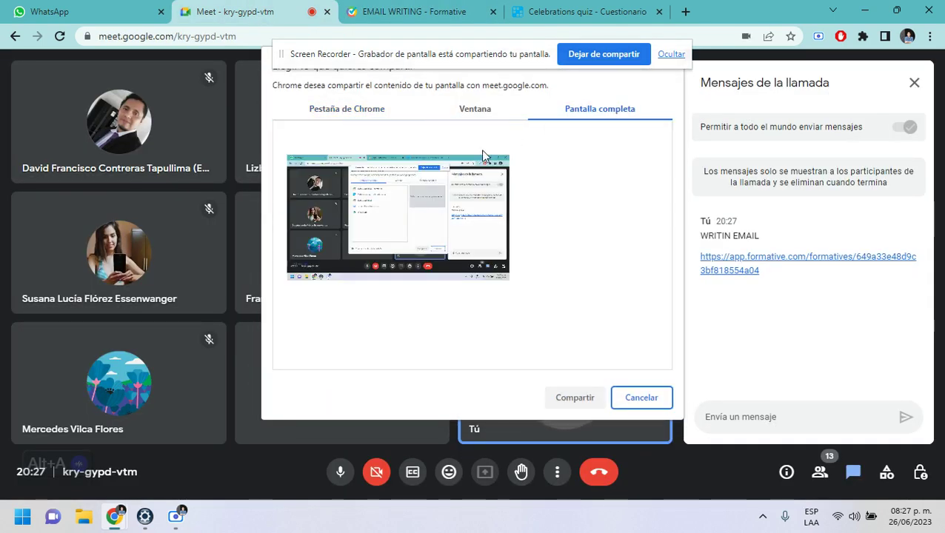
pyautogui.click(483, 155)
pyautogui.click(572, 399)
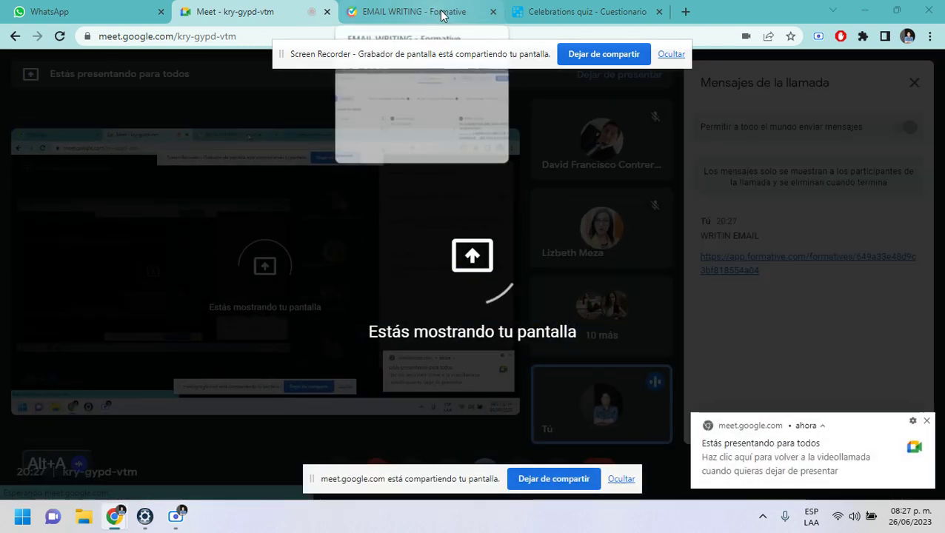
pyautogui.click(439, 16)
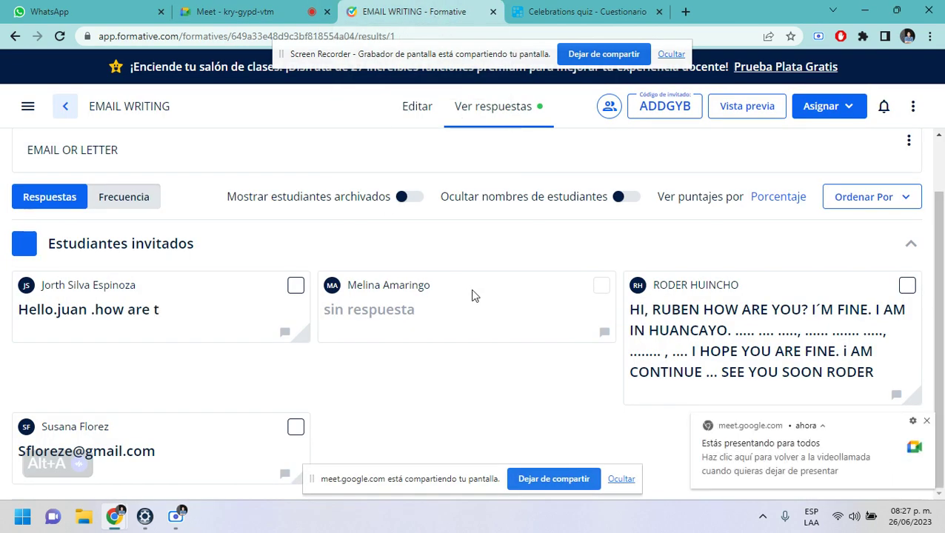
# - Dismiss the 'Estás presentando' notification so the question 1 answers stay visible
pyautogui.click(926, 423)
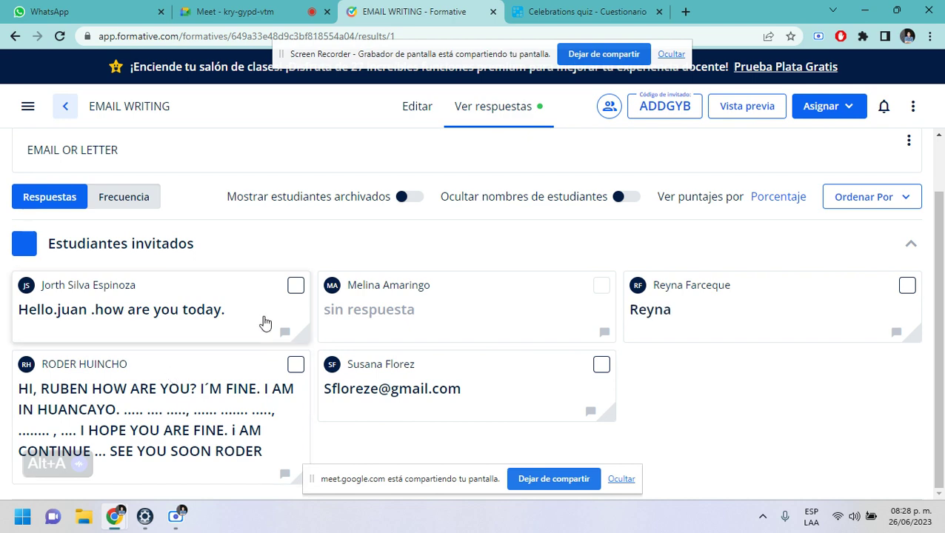
# - Compare the Meet Personas participant list with students answering question 1 in Formative
pyautogui.click(269, 12)
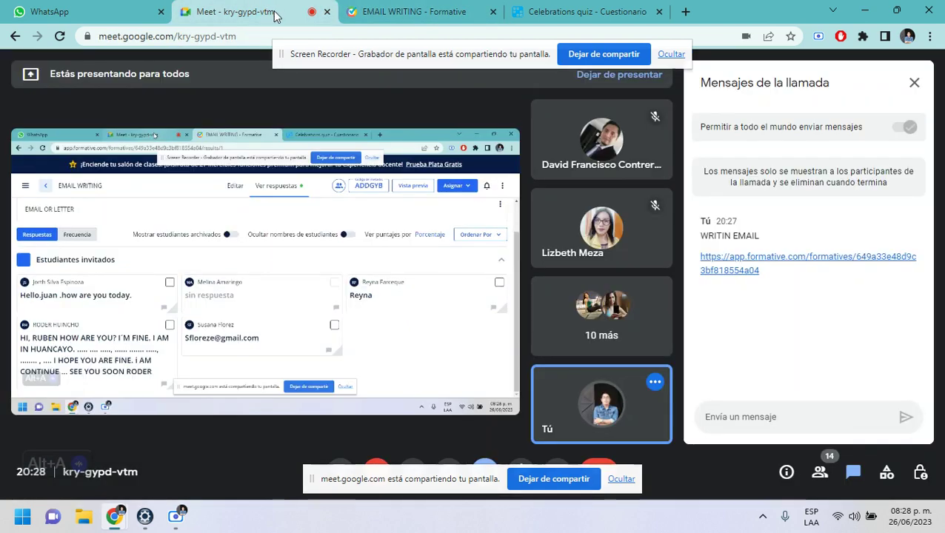
pyautogui.click(819, 472)
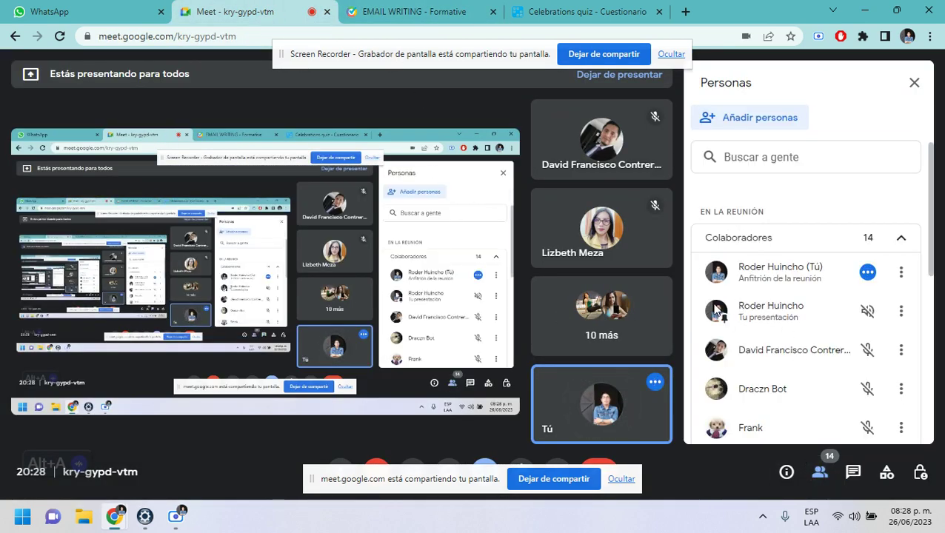
pyautogui.scroll(-2, 724, 355)
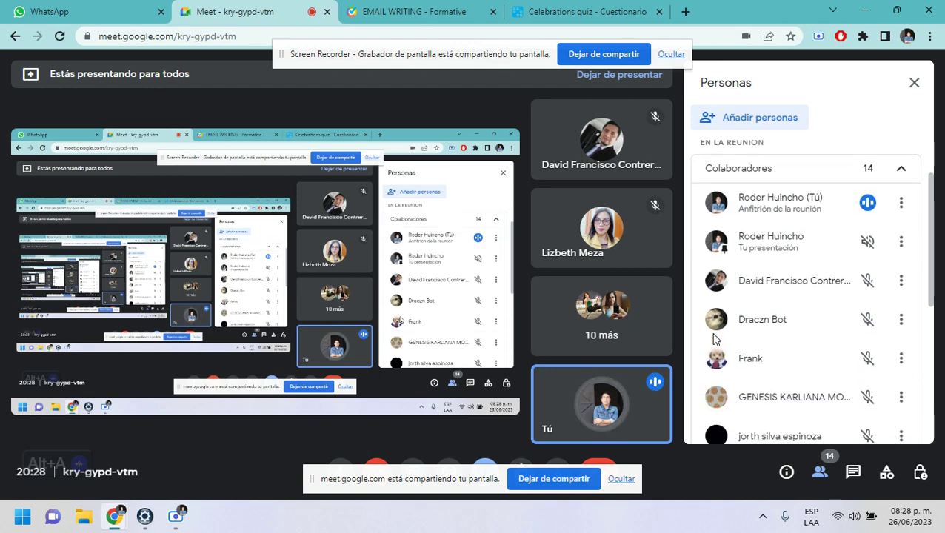
pyautogui.click(437, 15)
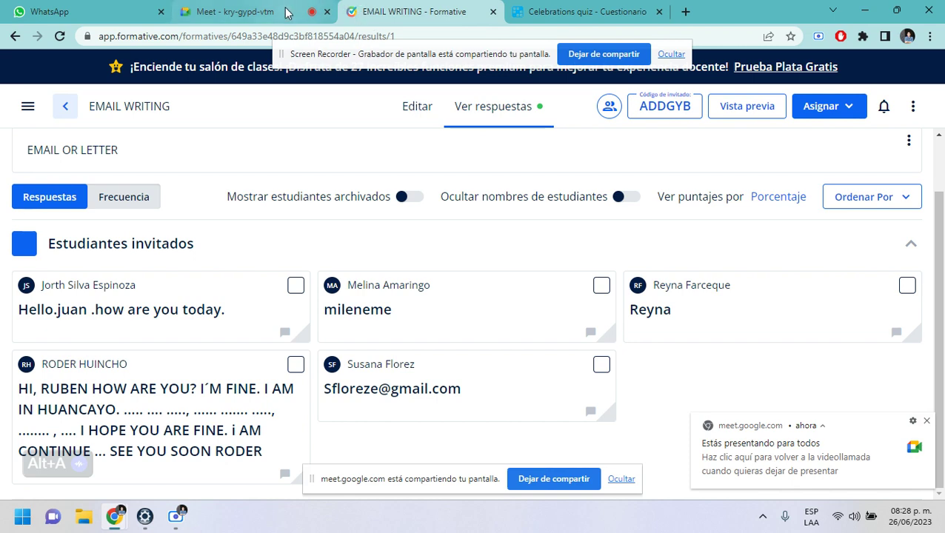
pyautogui.click(244, 12)
pyautogui.scroll(-2, 745, 325)
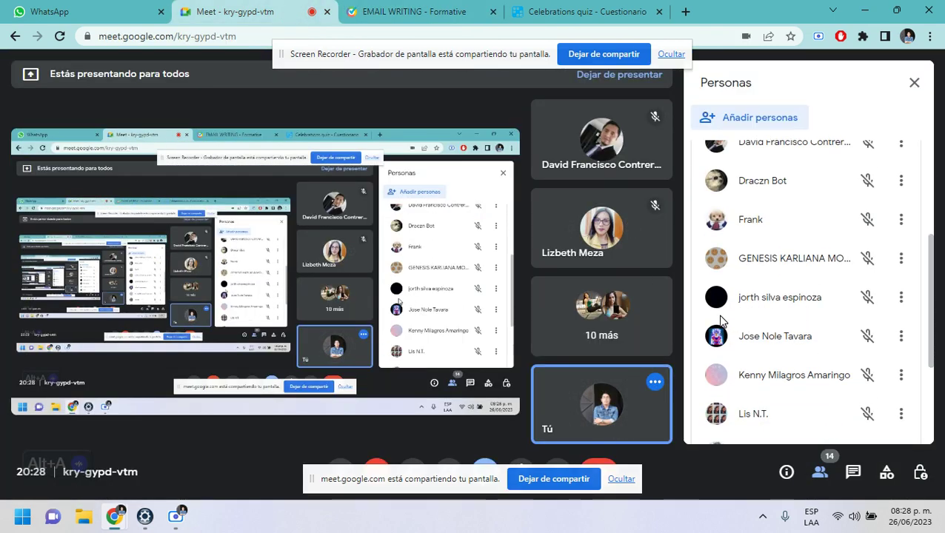
pyautogui.click(440, 14)
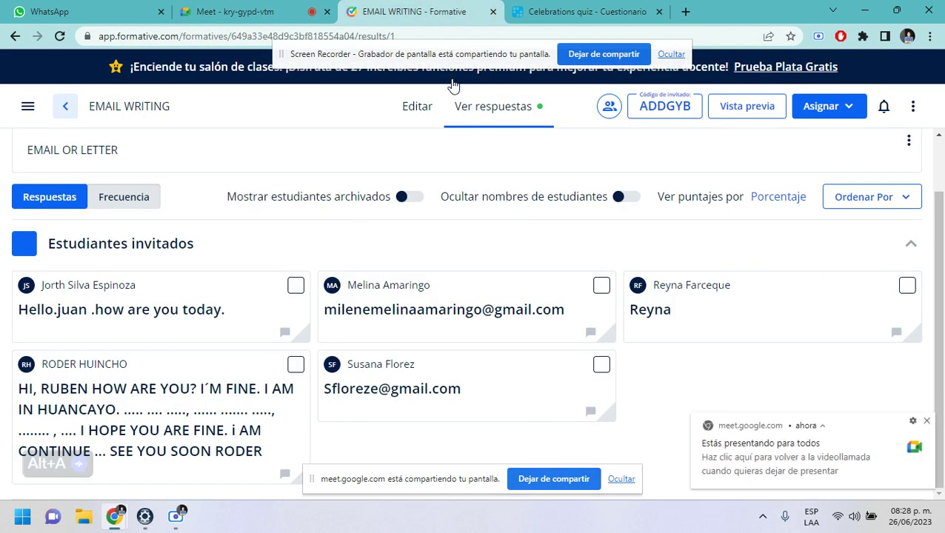
pyautogui.click(244, 12)
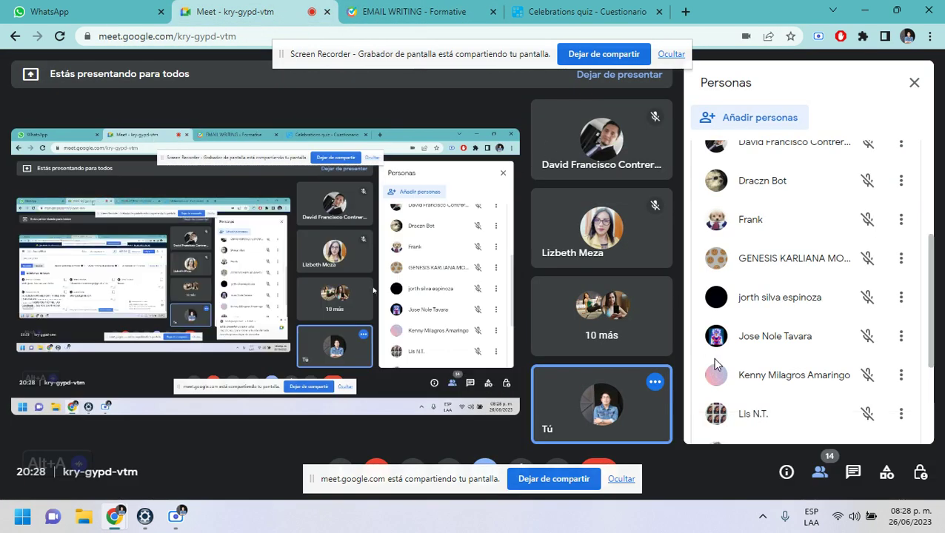
pyautogui.scroll(-1, 748, 380)
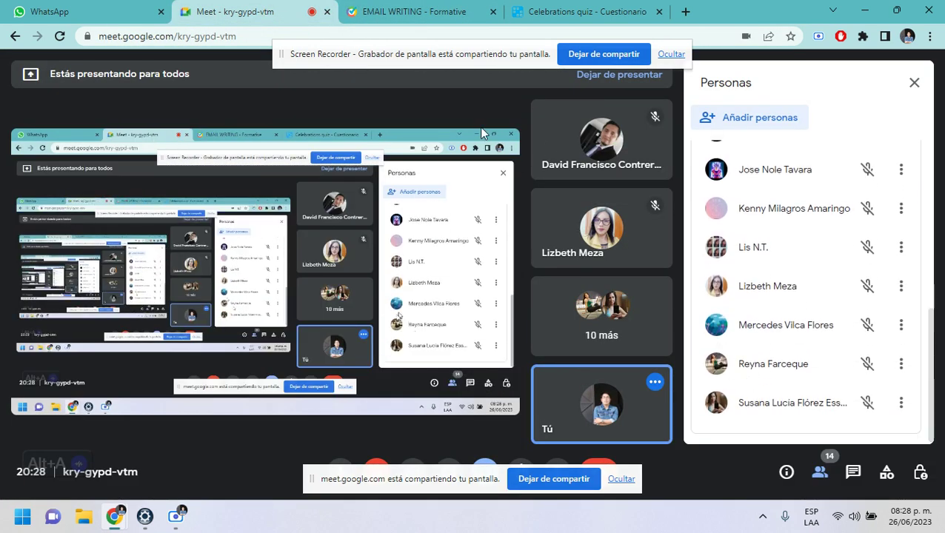
pyautogui.click(364, 15)
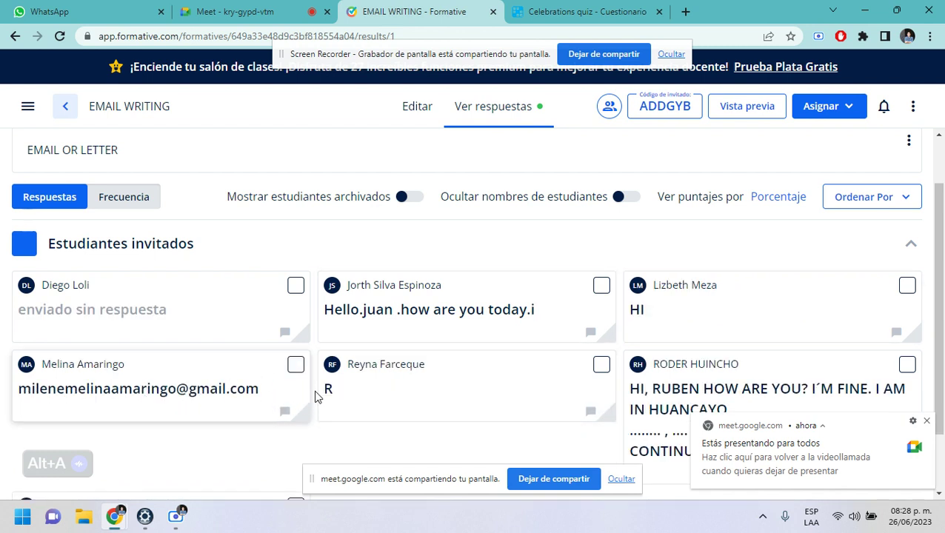
pyautogui.click(276, 12)
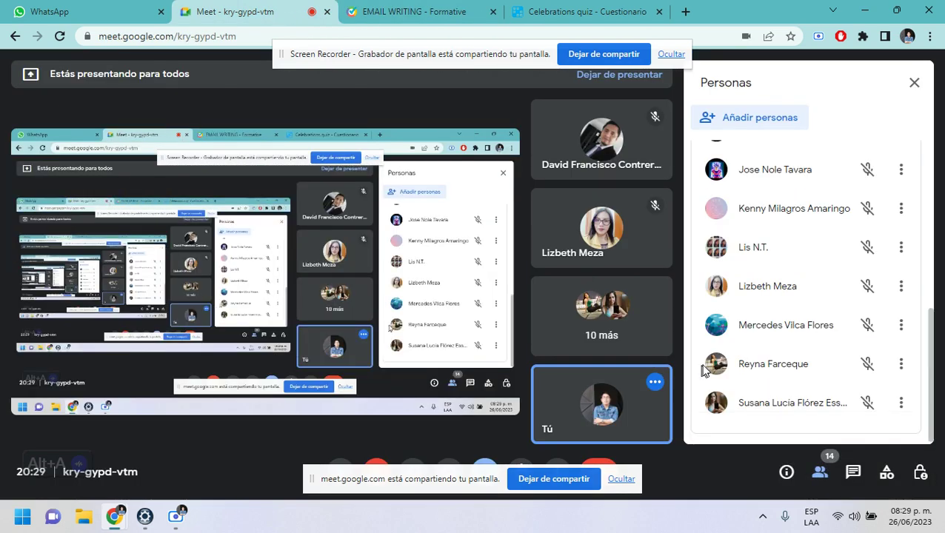
pyautogui.click(398, 13)
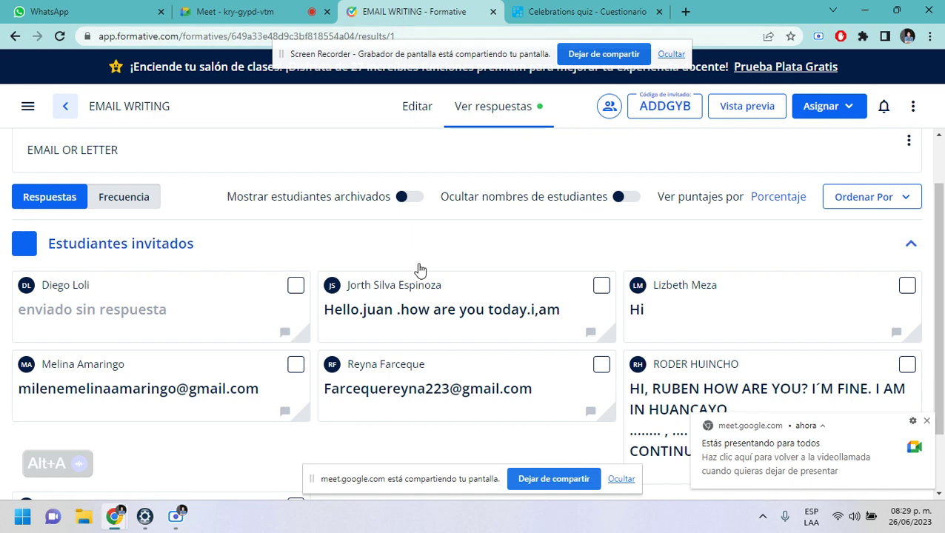
# - Scroll through all question 1 response cards on the Respuestas page as new answers arrive
pyautogui.scroll(-2, 418, 270)
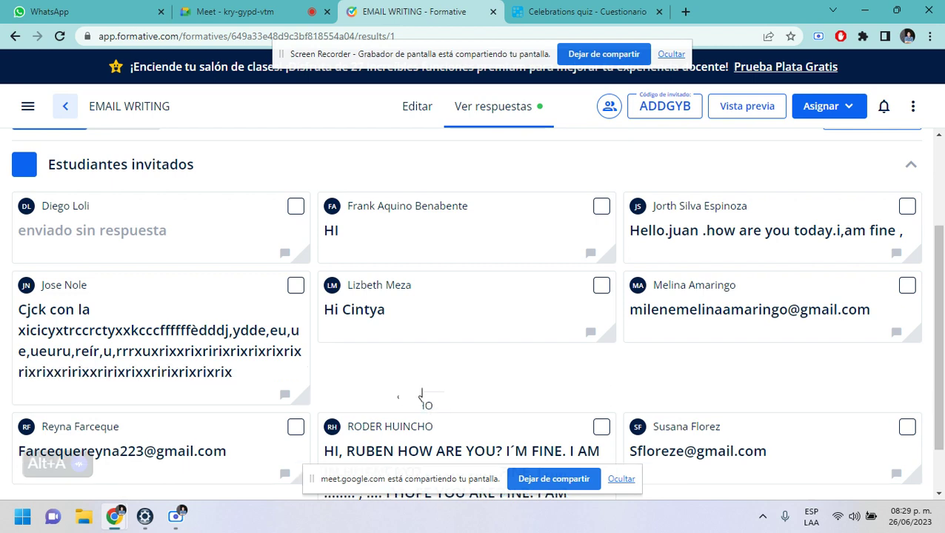
pyautogui.scroll(-1, 407, 393)
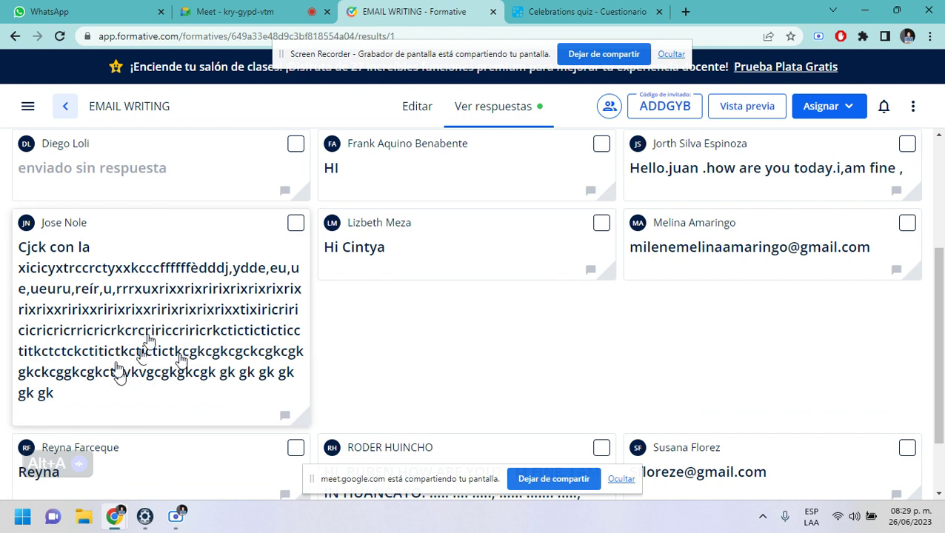
pyautogui.scroll(-2, 148, 341)
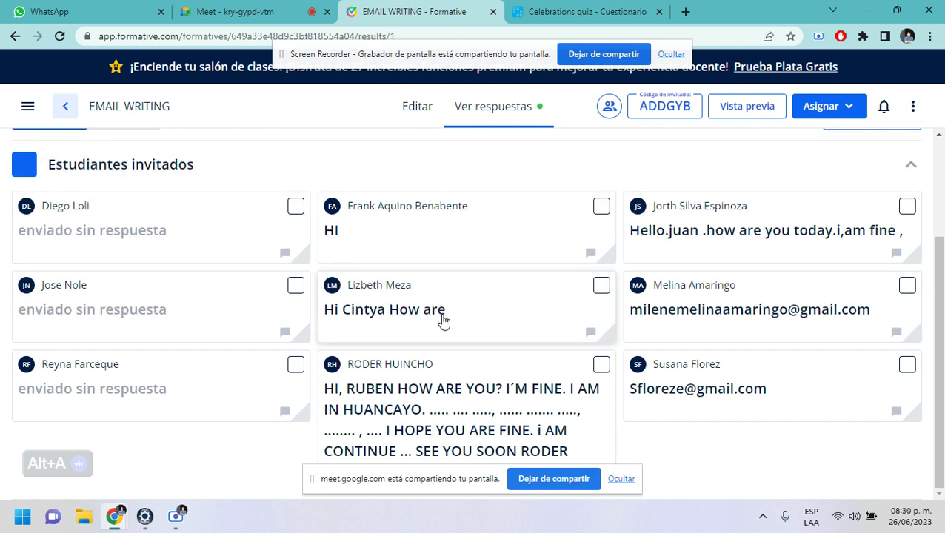
pyautogui.click(930, 36)
# - Load the pasted assignment link in an incognito window, click Salir, and close the window
pyautogui.click(859, 91)
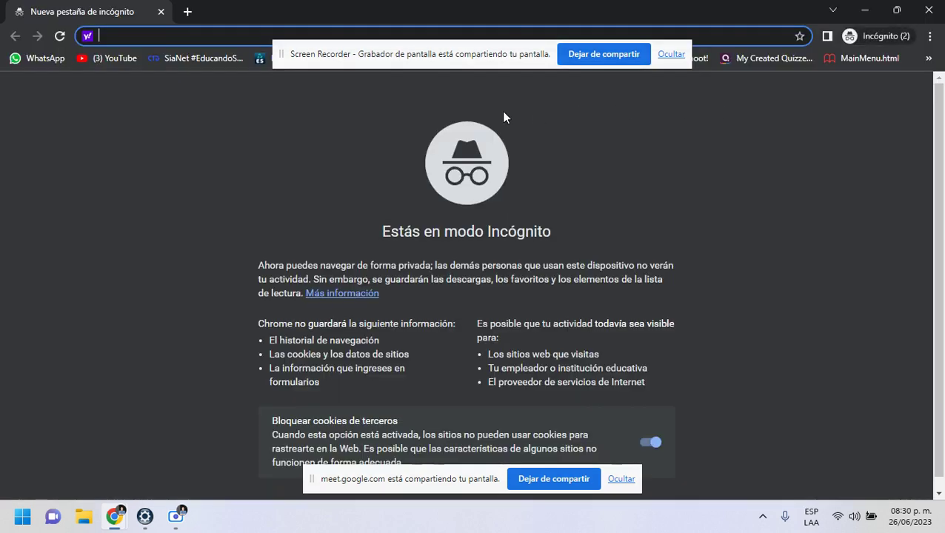
pyautogui.click(299, 37)
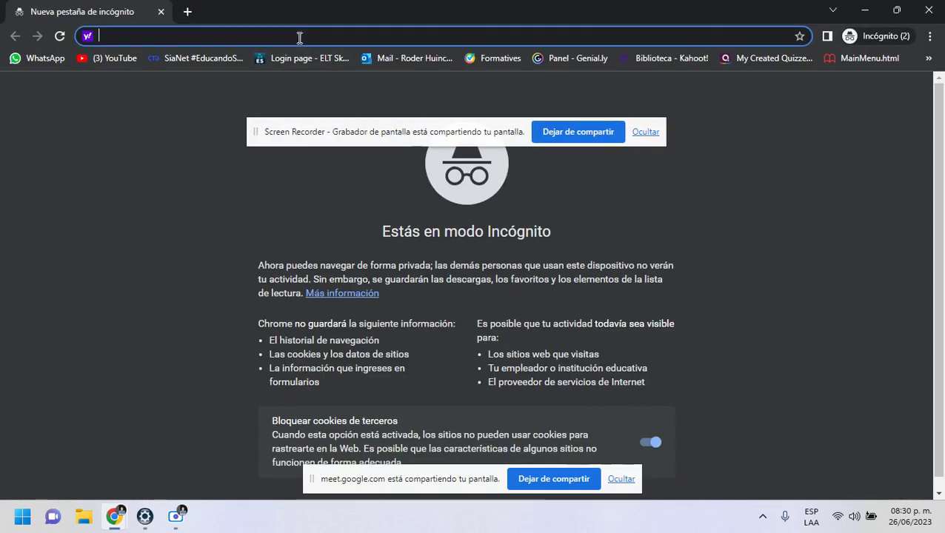
pyautogui.write('https://app.formative.com/formatives/649a33e48d9c3bf818554a04')
pyautogui.press('Return')
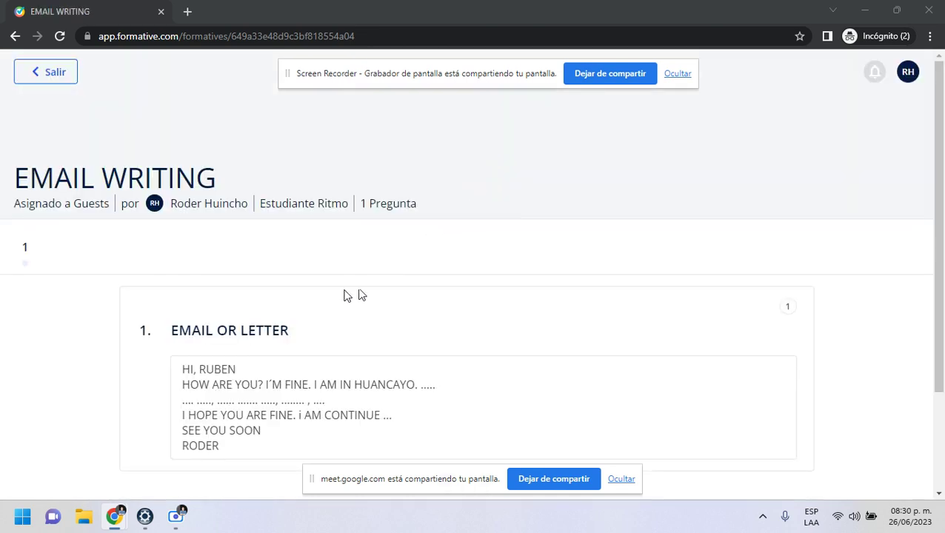
pyautogui.scroll(-2, 348, 296)
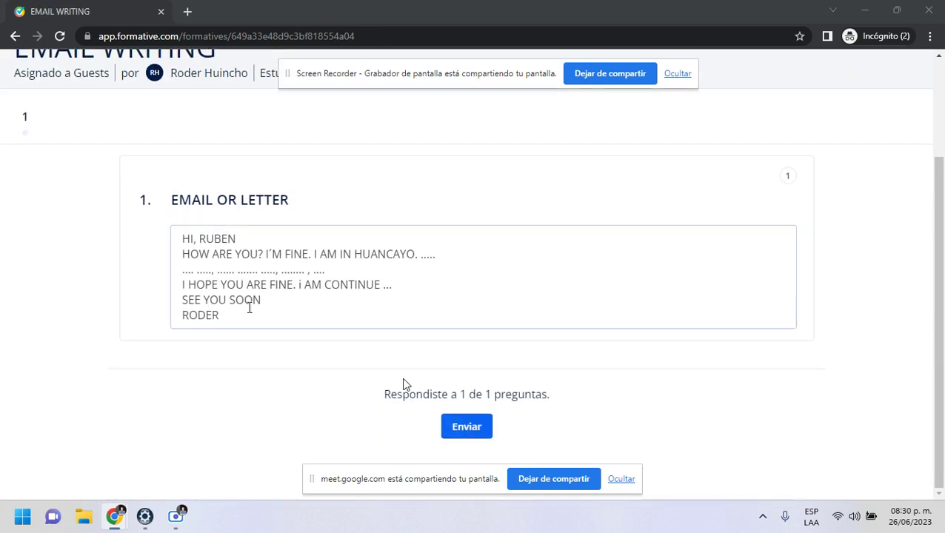
pyautogui.scroll(2, 405, 383)
pyautogui.click(46, 70)
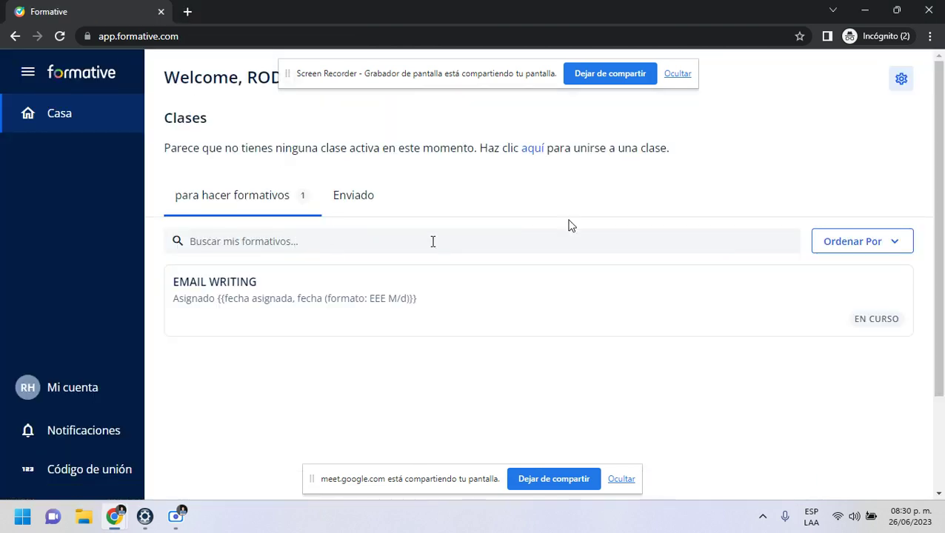
pyautogui.click(931, 13)
# - Preview the EMAIL WRITING assignment in a second incognito window, exit it, and close that window
pyautogui.click(930, 40)
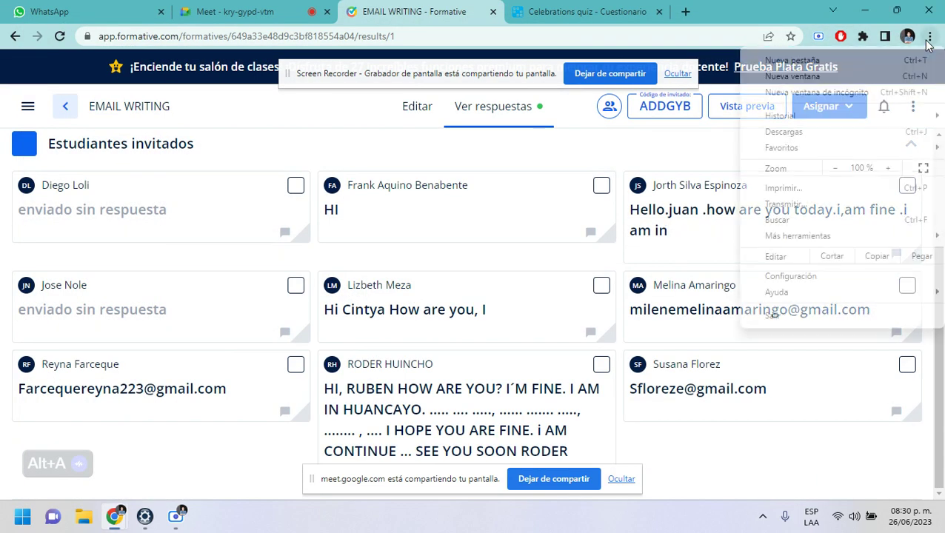
pyautogui.click(800, 96)
pyautogui.write('https://app.formative.com/formatives/649a33e48d9c3bf818554a04')
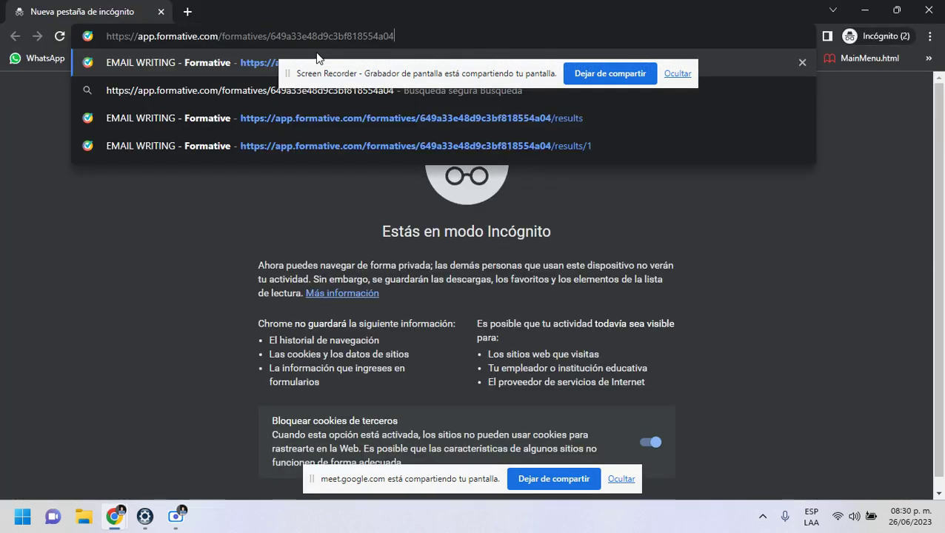
pyautogui.press('Return')
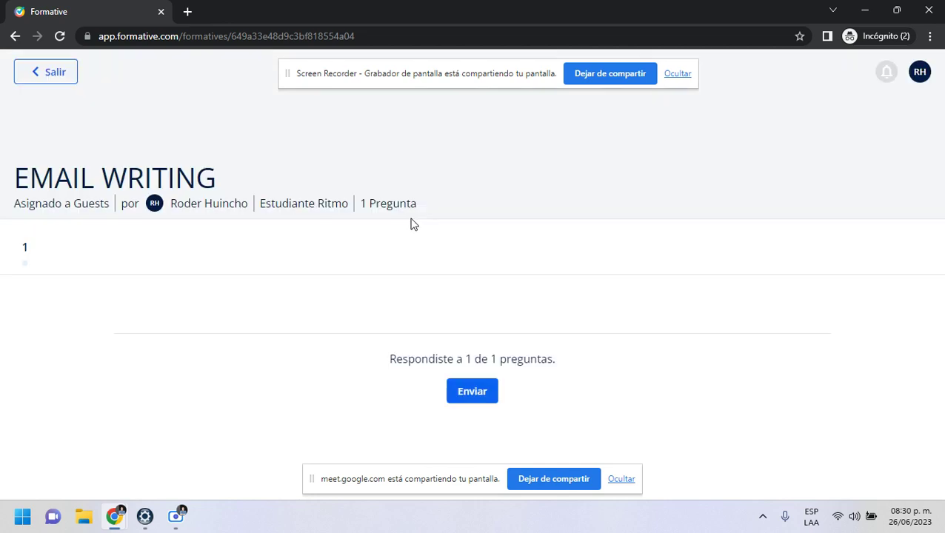
pyautogui.click(37, 74)
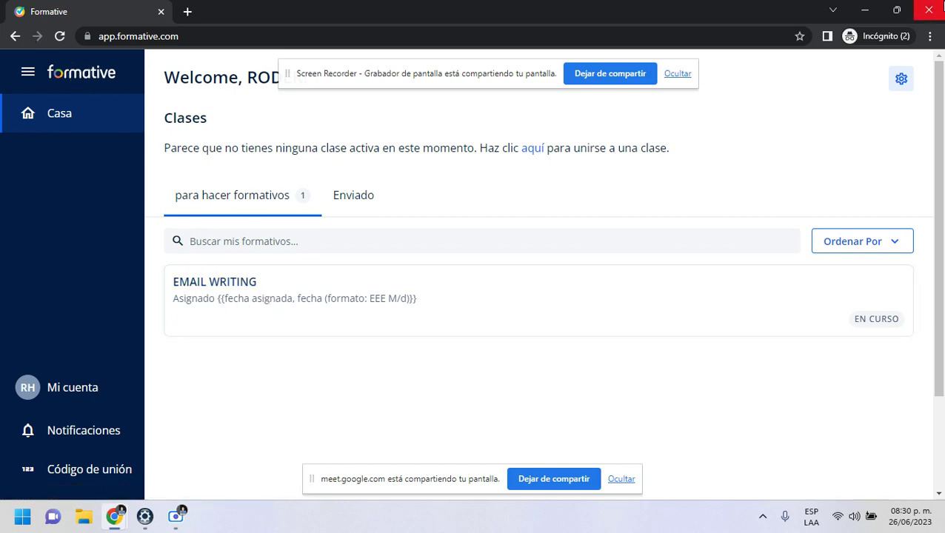
pyautogui.click(930, 10)
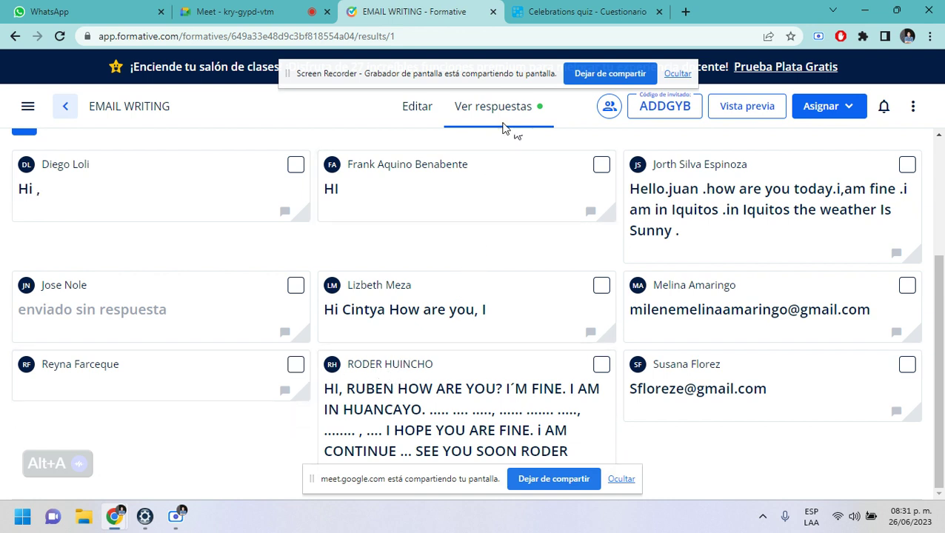
# - Go back to the results and create a new formative via Formativos > Añadir > Nuevo formativo
pyautogui.moveTo(474, 73); pyautogui.dragTo(447, 173)
pyautogui.click(15, 35)
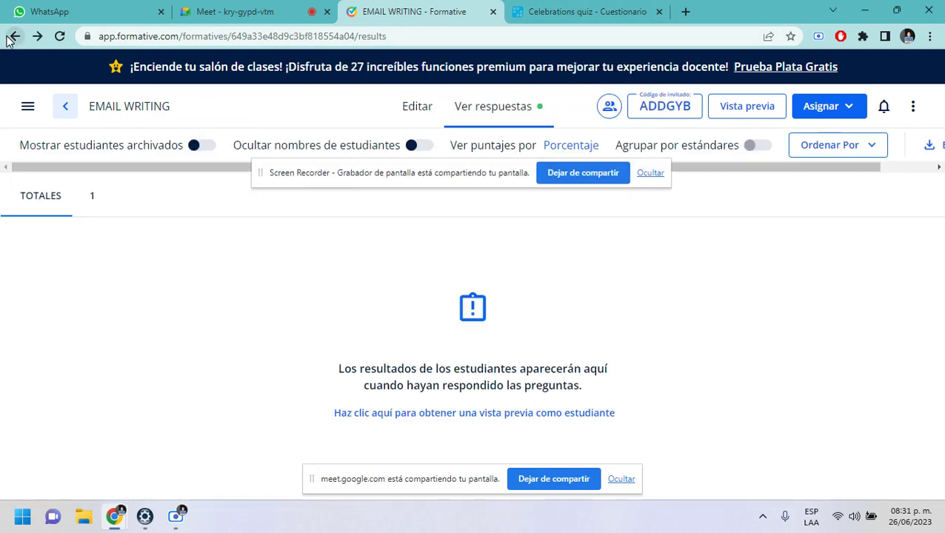
pyautogui.moveTo(391, 180); pyautogui.dragTo(403, 266)
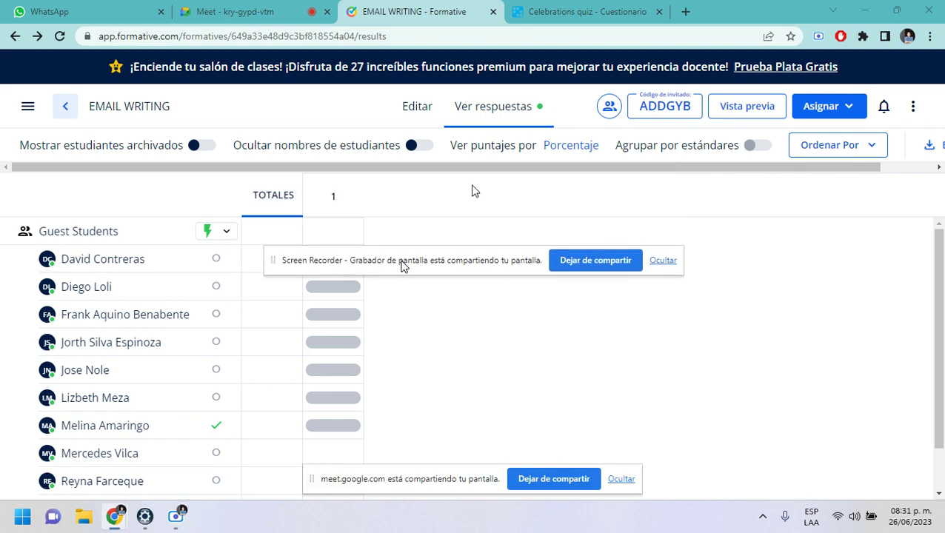
pyautogui.click(32, 110)
pyautogui.click(65, 153)
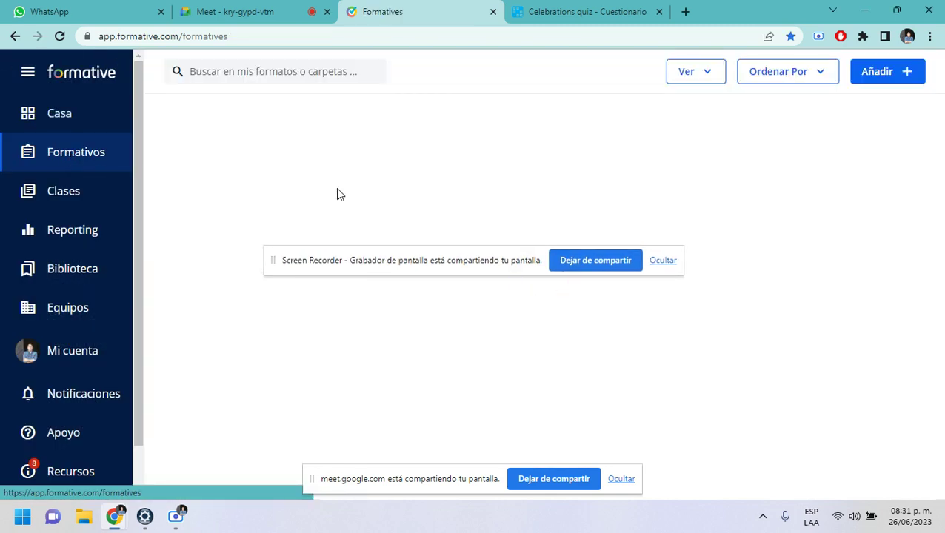
pyautogui.moveTo(532, 273); pyautogui.dragTo(607, 356)
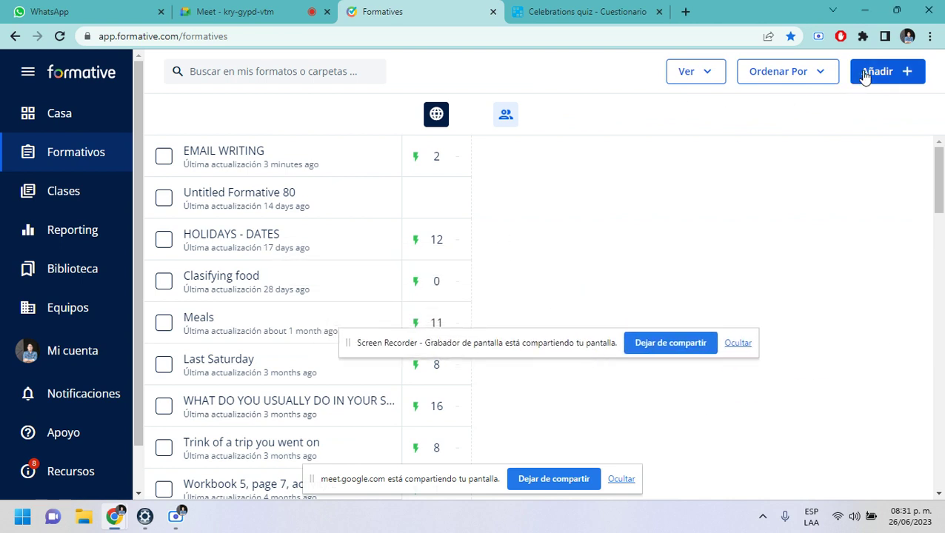
pyautogui.click(864, 77)
pyautogui.click(791, 133)
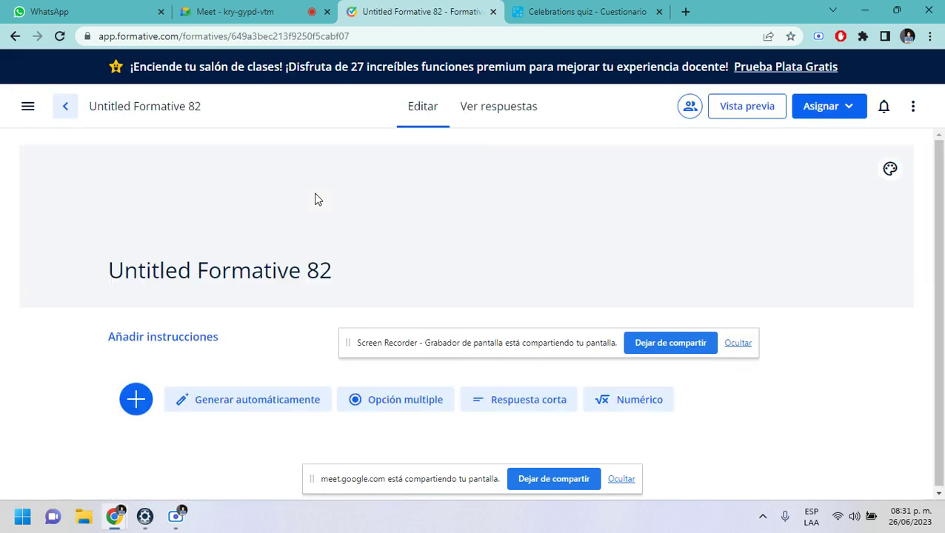
# - Add a Respuesta corta question titled 'EMAIL-LETTER'
pyautogui.click(516, 399)
pyautogui.scroll(-2, 260, 363)
pyautogui.click(197, 326)
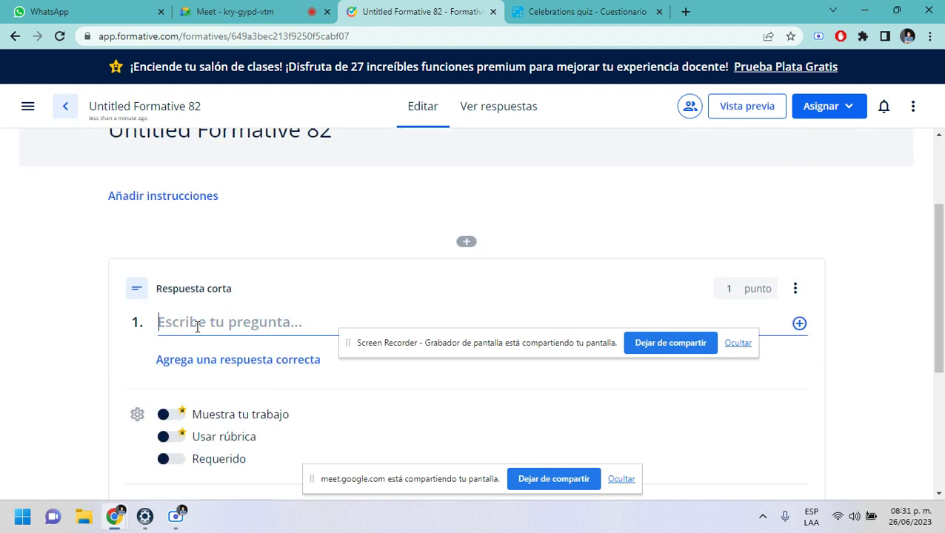
pyautogui.write('emai')
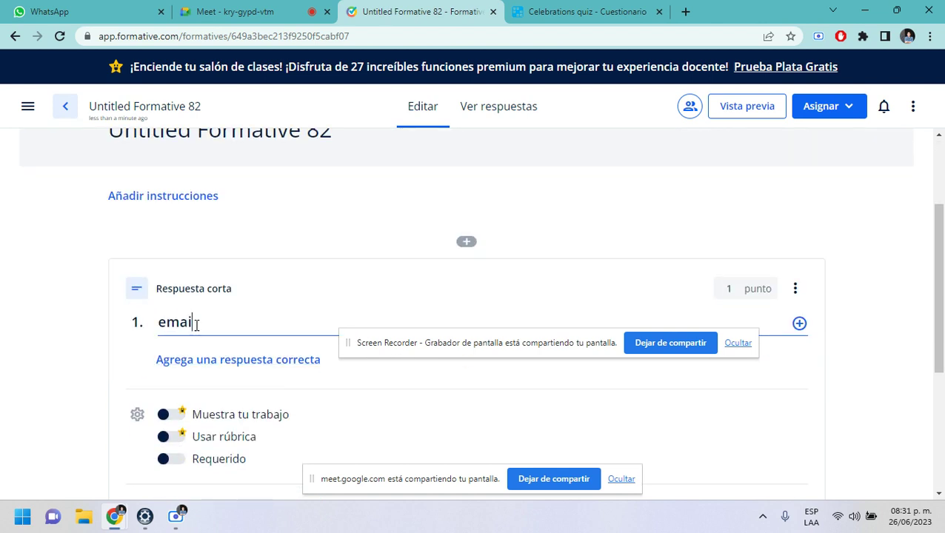
pyautogui.press('BackSpace')
pyautogui.press('BackSpace')
pyautogui.press('BackSpace')
pyautogui.press('BackSpace')
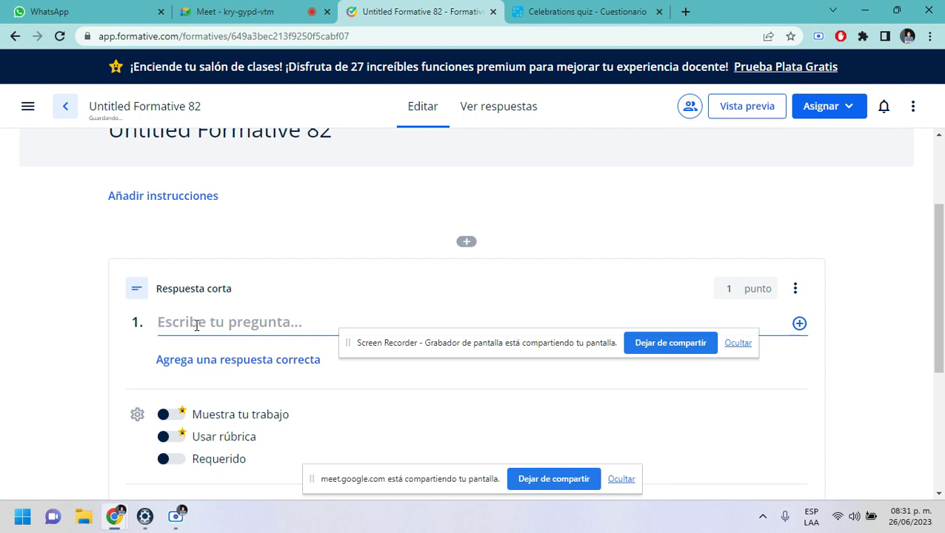
pyautogui.write('EMAIL-')
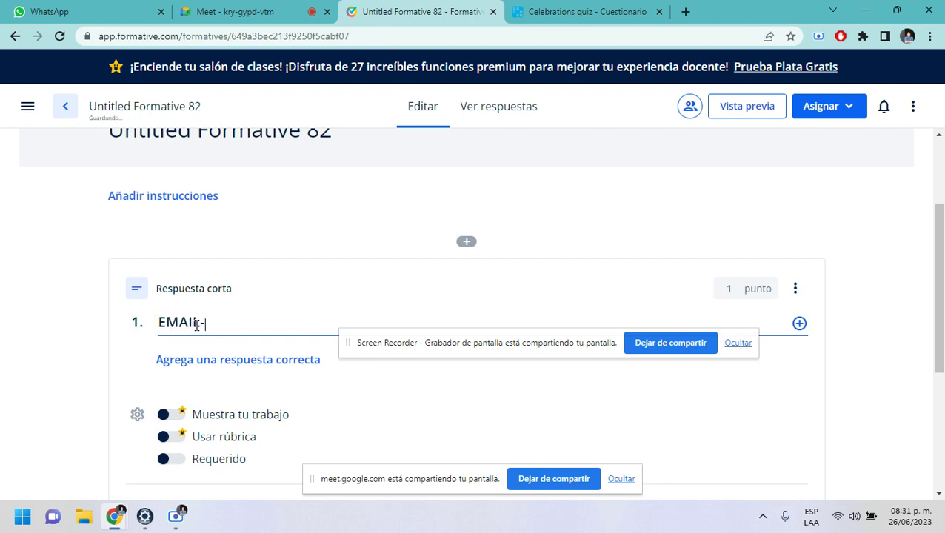
pyautogui.write('LETTER')
pyautogui.scroll(-4, 370, 365)
pyautogui.scroll(1, 516, 246)
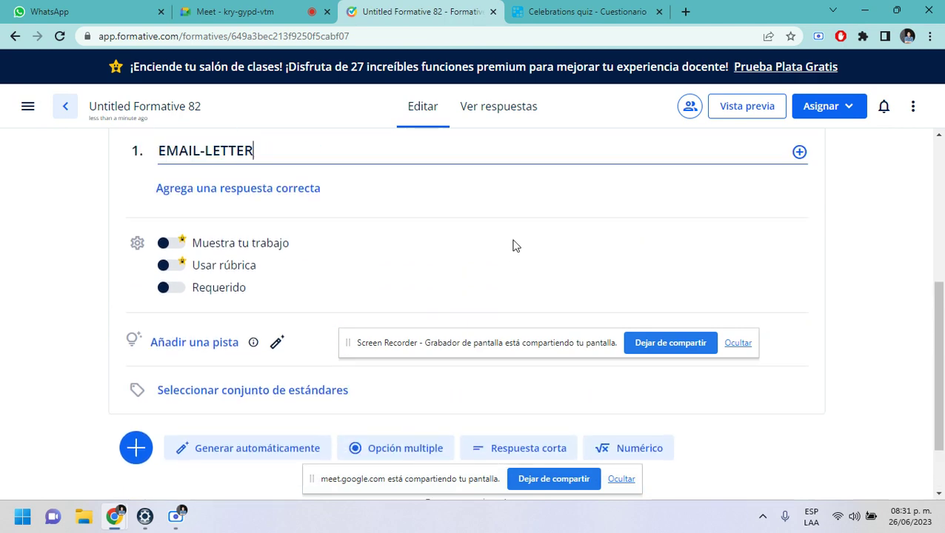
pyautogui.scroll(3, 516, 246)
# - Choose Asignar > A ritmo de estudiante for Untitled Formative 82
pyautogui.click(820, 106)
pyautogui.click(804, 146)
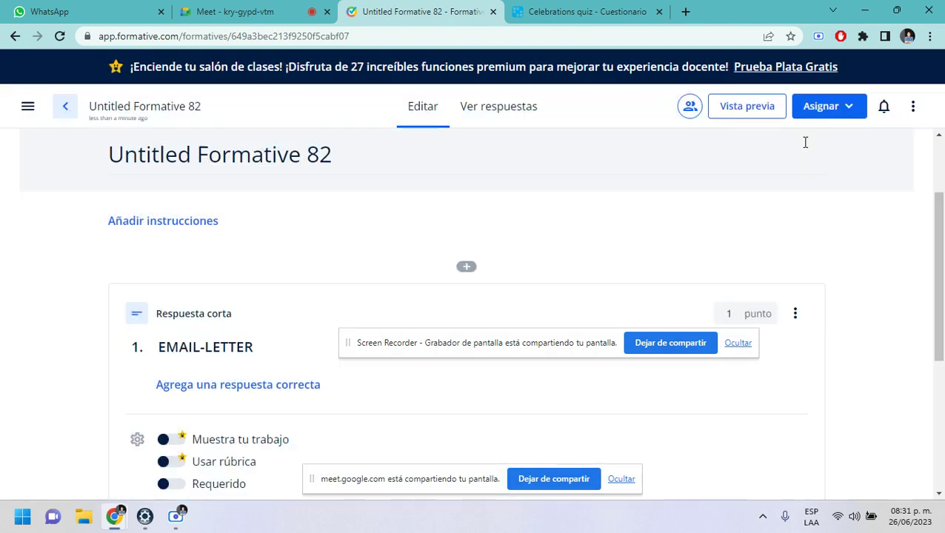
pyautogui.click(821, 106)
pyautogui.click(801, 139)
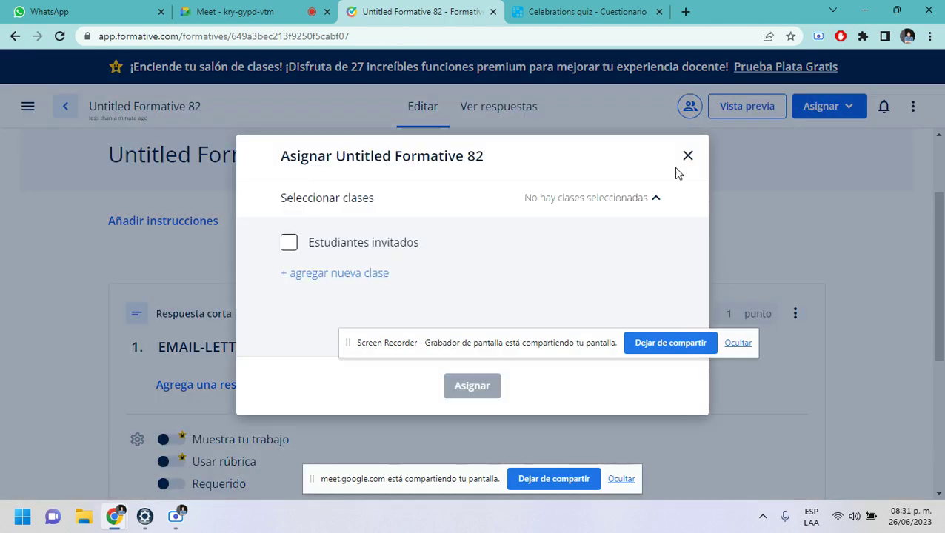
# - Assign Untitled Formative 82 to Estudiantes invitados and copy its direct link to the clipboard
pyautogui.click(290, 243)
pyautogui.click(473, 408)
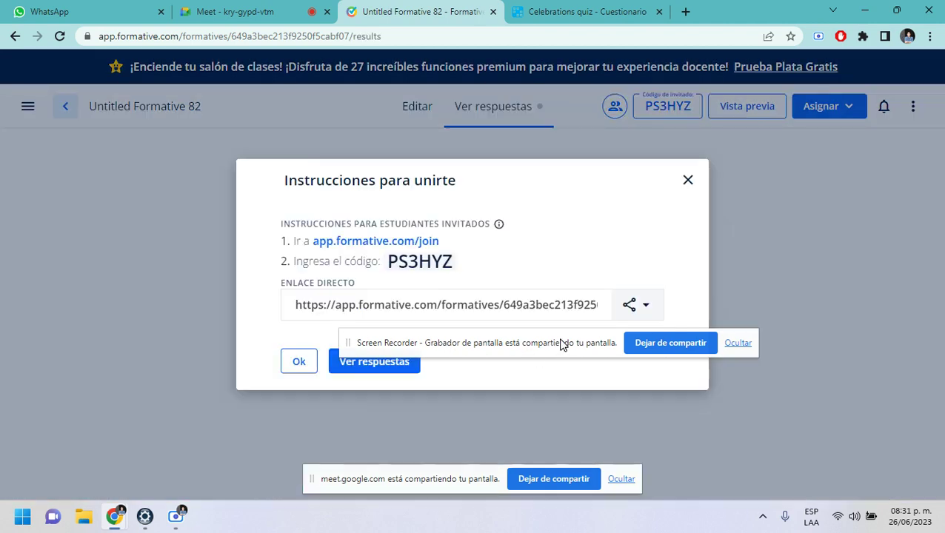
pyautogui.moveTo(561, 344); pyautogui.dragTo(510, 68)
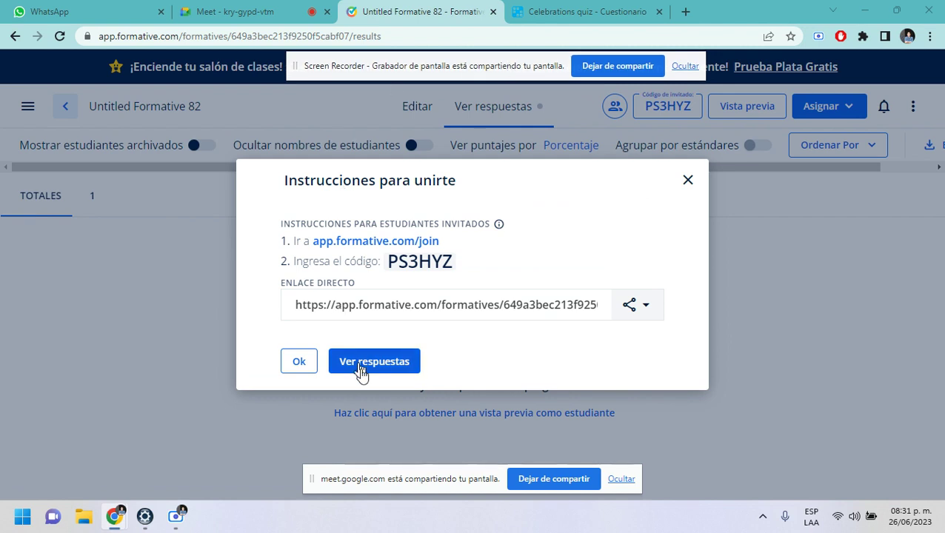
pyautogui.click(631, 305)
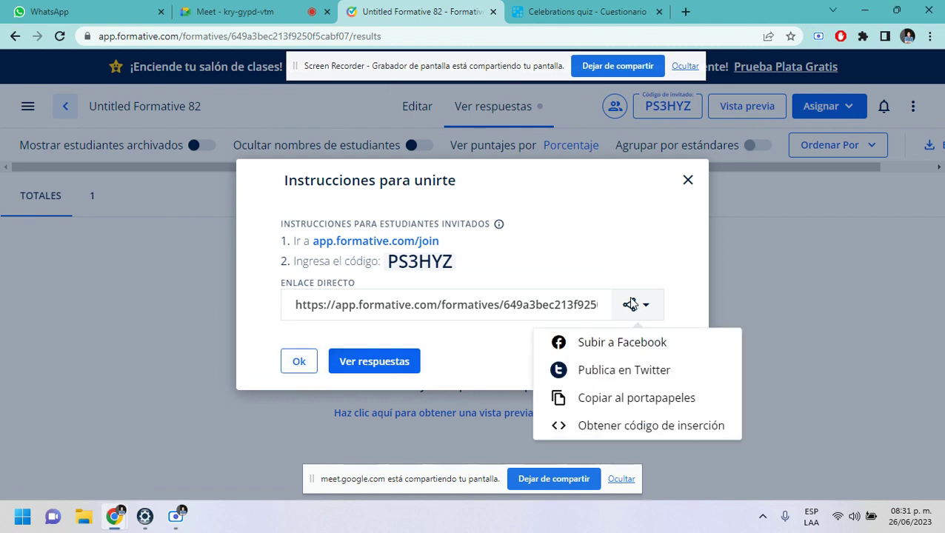
pyautogui.click(598, 399)
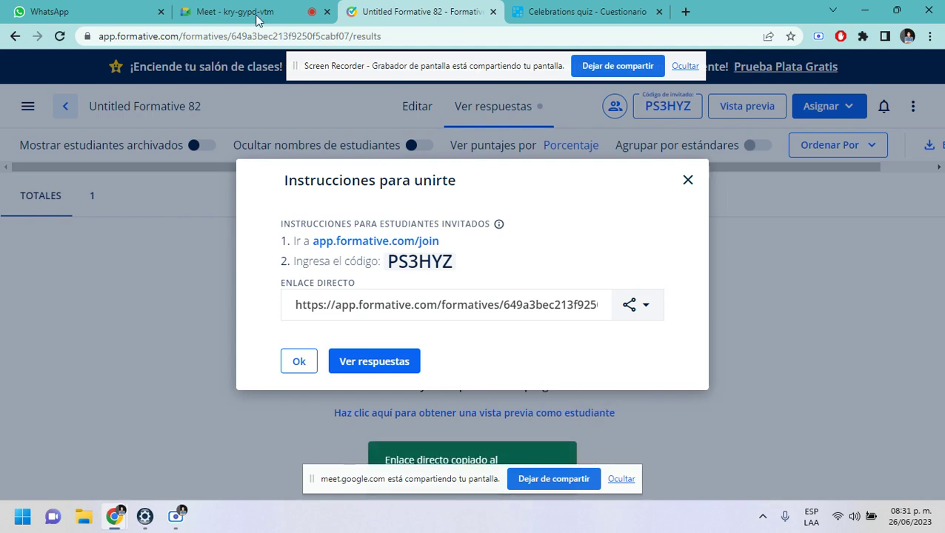
pyautogui.click(235, 12)
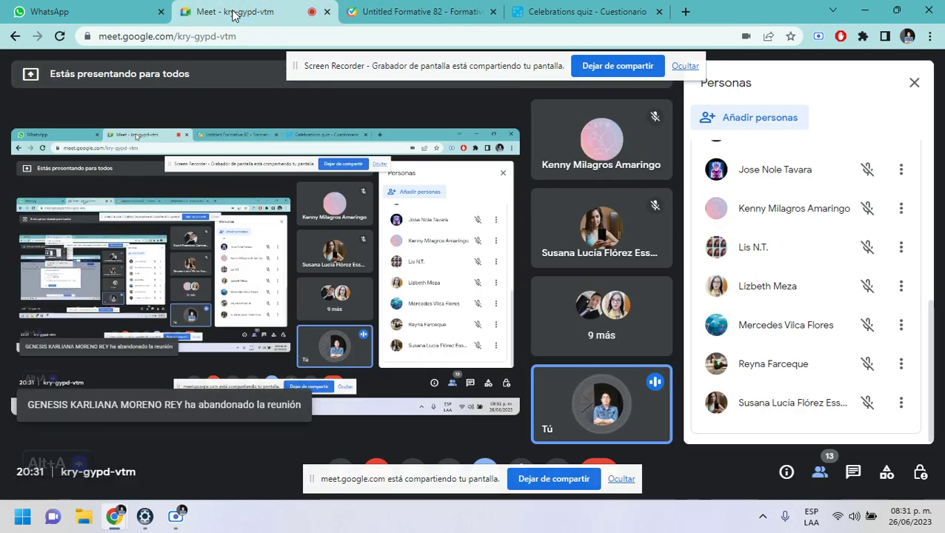
# - Post 'EMAIL 2' and then the new formative's link in the Meet call chat
pyautogui.click(853, 472)
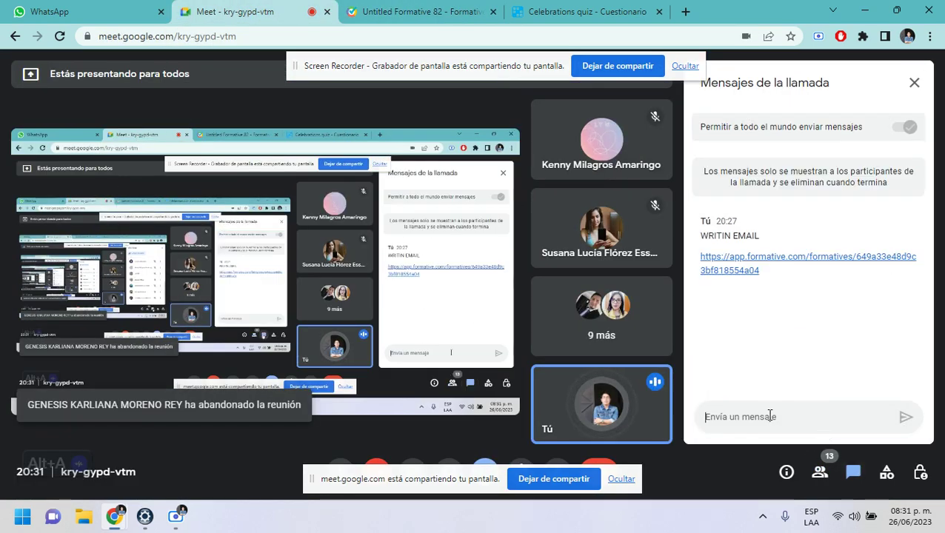
pyautogui.write('EMAIL')
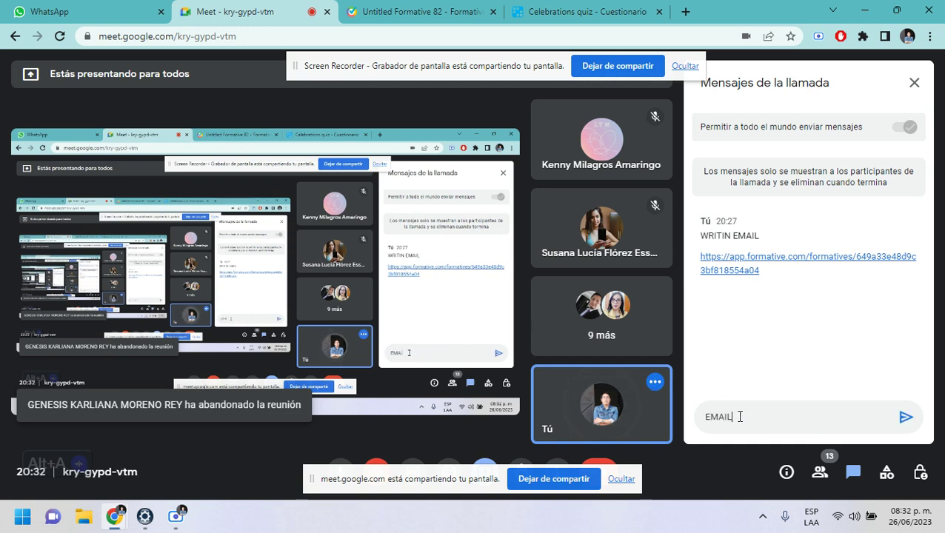
pyautogui.write(' 2')
pyautogui.press('Return')
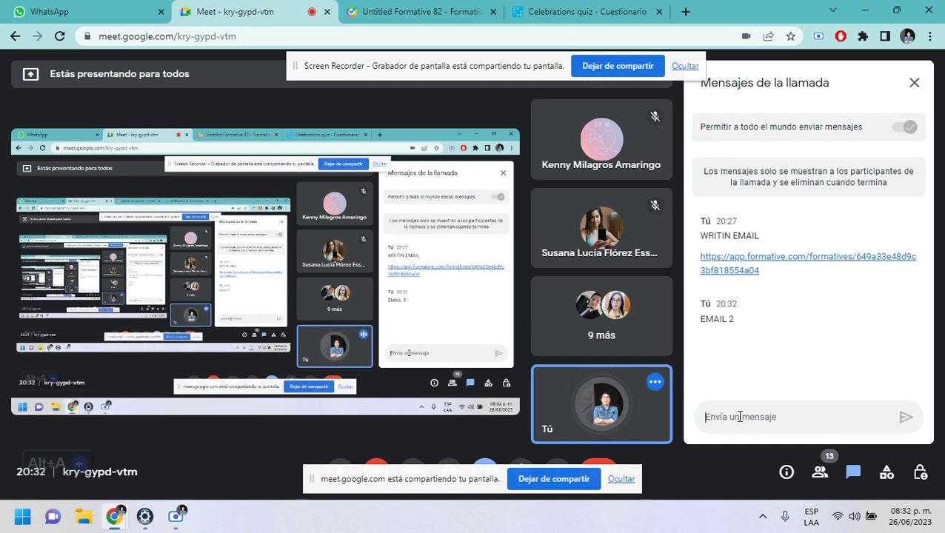
pyautogui.write('https://app.formative.com/formatives/649a3bec213f9250f5cabf07')
pyautogui.press('Return')
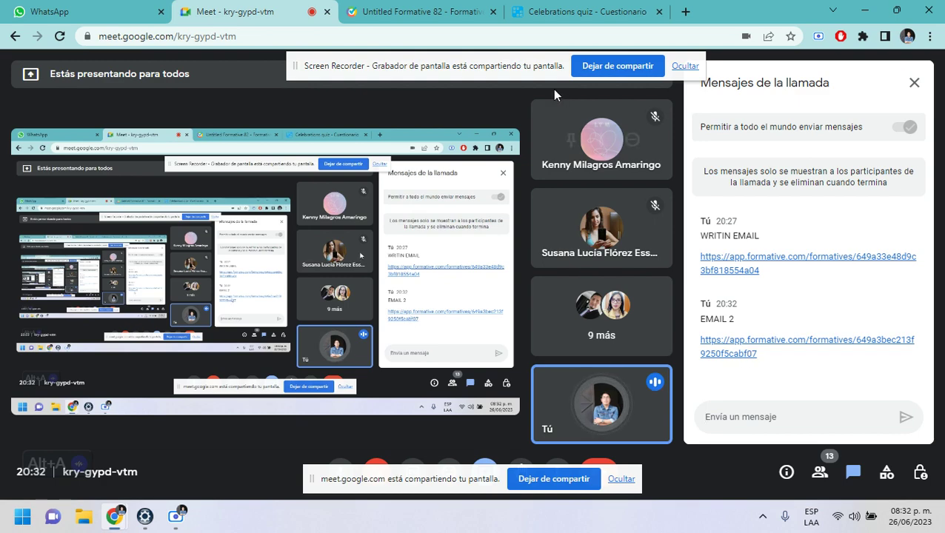
# - Open a new incognito window from the Chrome menu
pyautogui.click(578, 12)
pyautogui.click(291, 15)
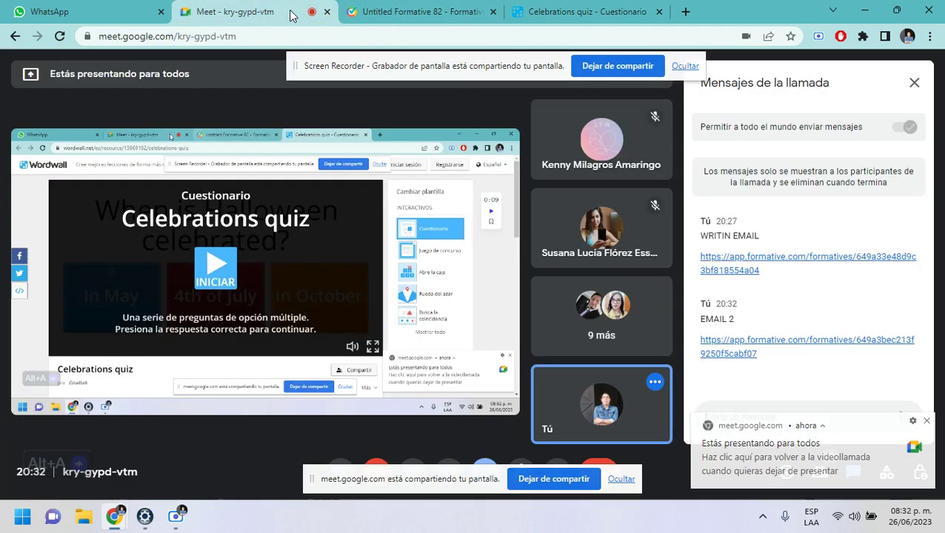
pyautogui.click(931, 38)
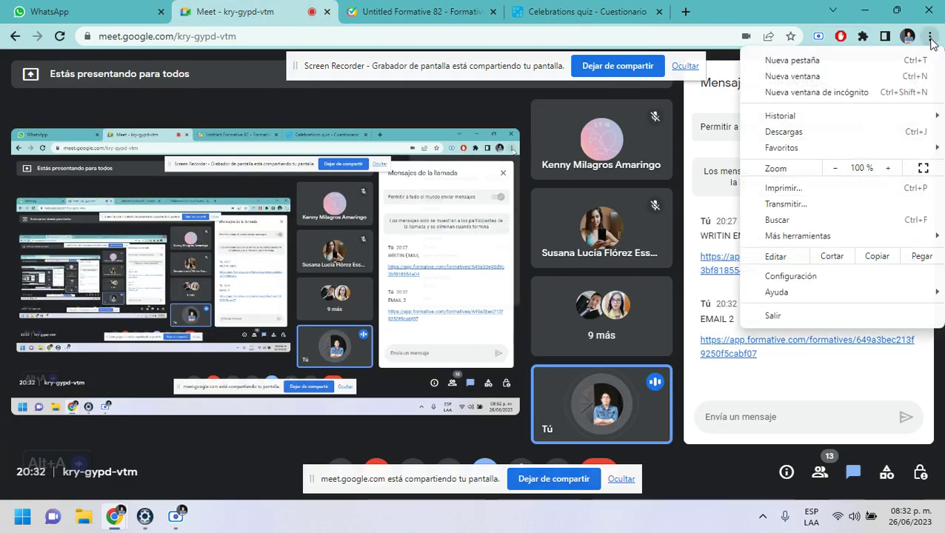
pyautogui.click(783, 93)
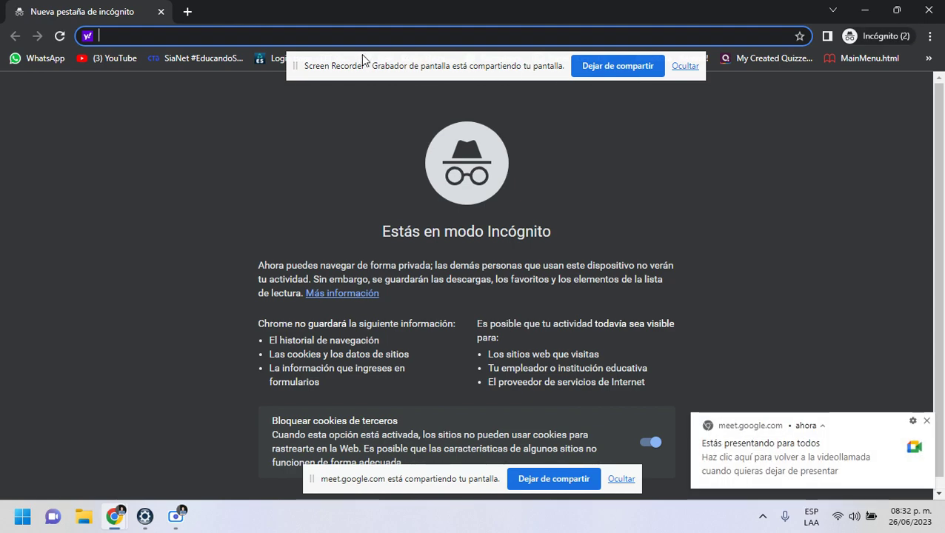
# - Preview Untitled Formative 82 as a guest student via the pasted link, then close that preview window
pyautogui.write('app.formative.com/formatives/649a3bec213f9250f5cabf07')
pyautogui.press('Return')
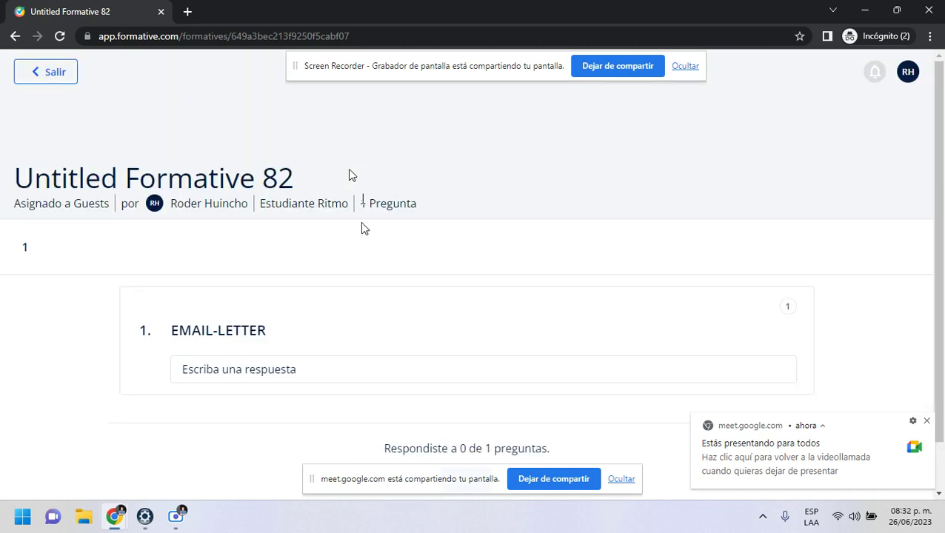
pyautogui.scroll(-1, 259, 281)
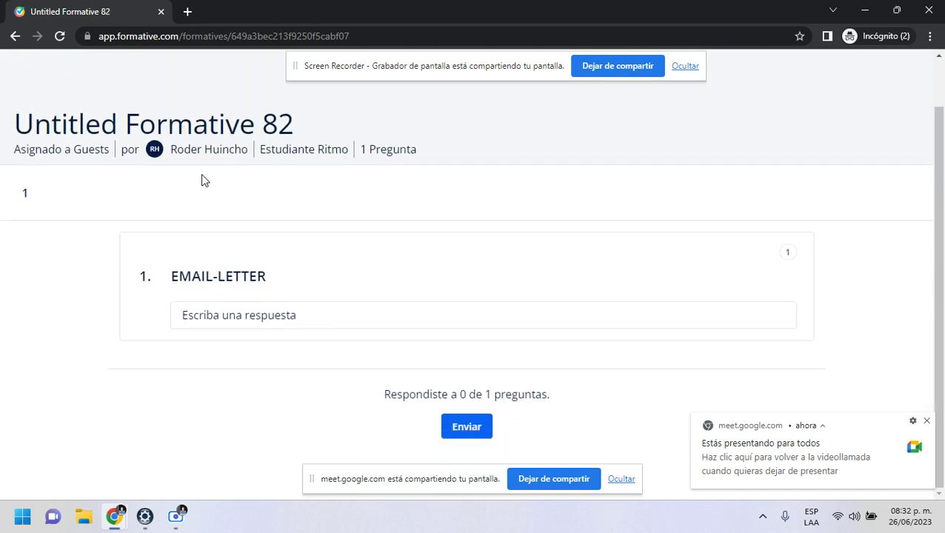
pyautogui.scroll(1, 208, 187)
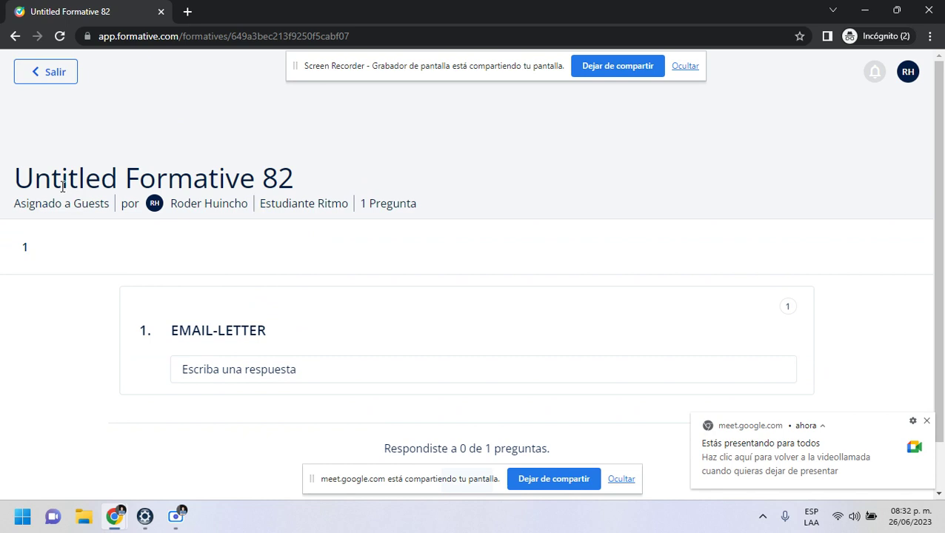
pyautogui.scroll(-1, 222, 348)
pyautogui.click(223, 319)
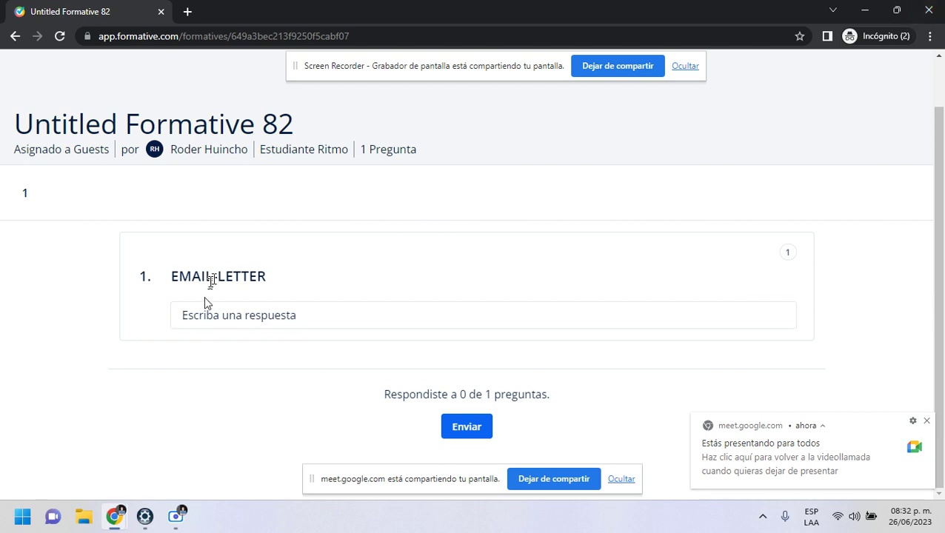
pyautogui.click(484, 373)
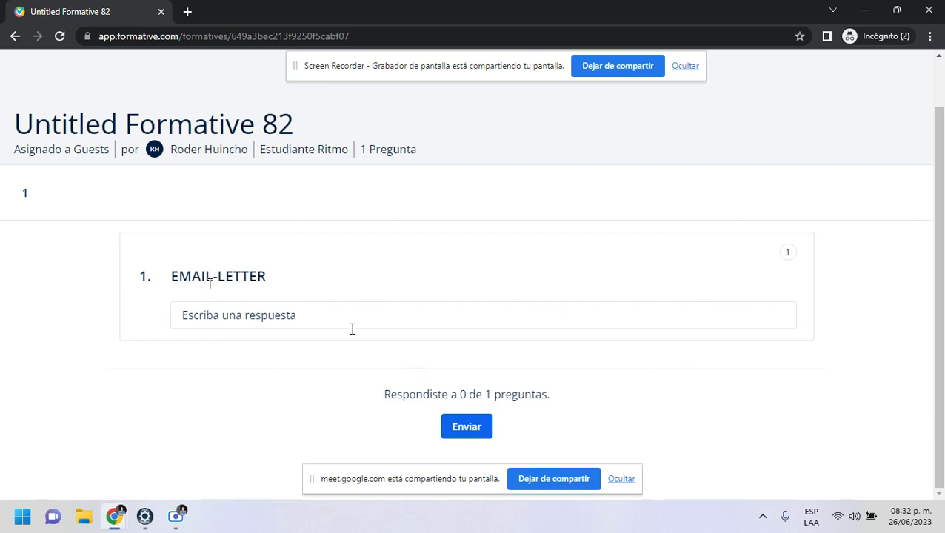
pyautogui.click(303, 326)
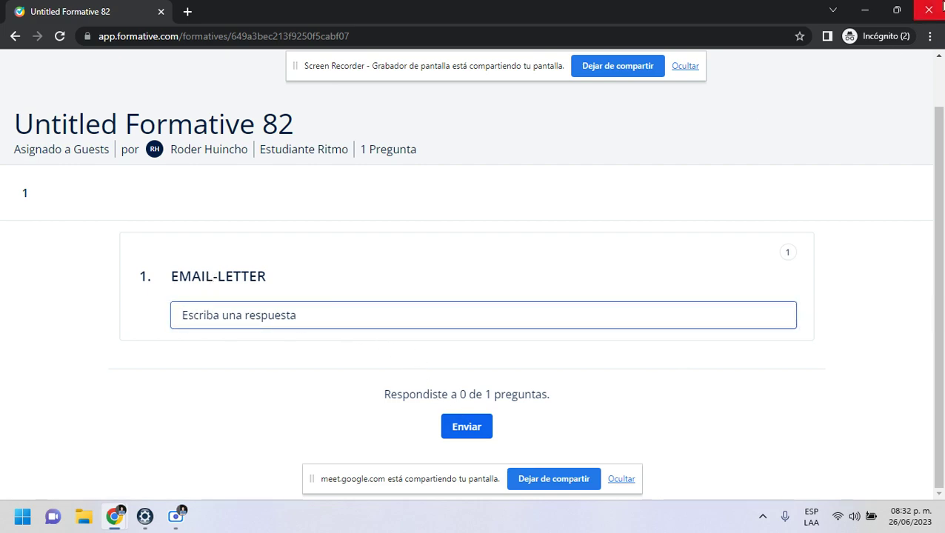
pyautogui.click(928, 11)
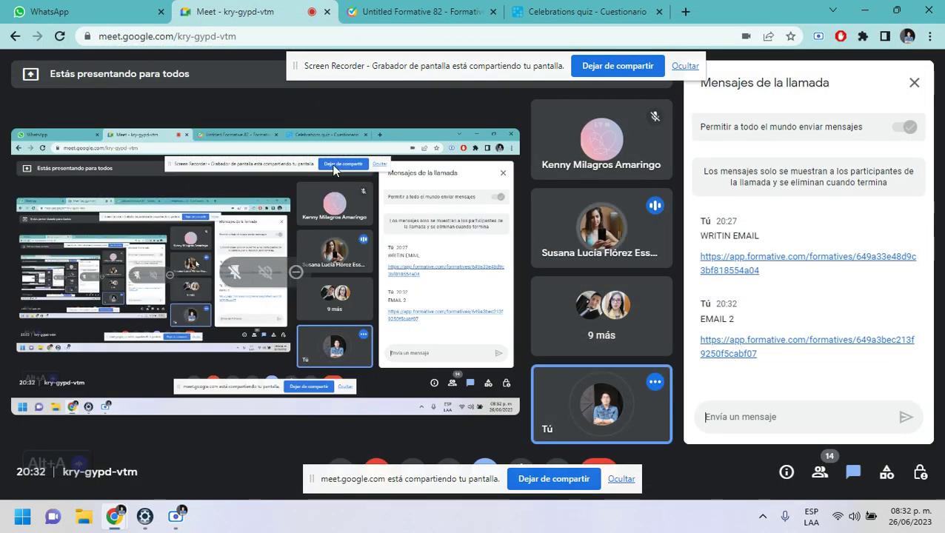
# - Show Untitled Formative 82's results without the join instructions, with Chrome snapped to the right half
pyautogui.click(105, 13)
pyautogui.click(232, 14)
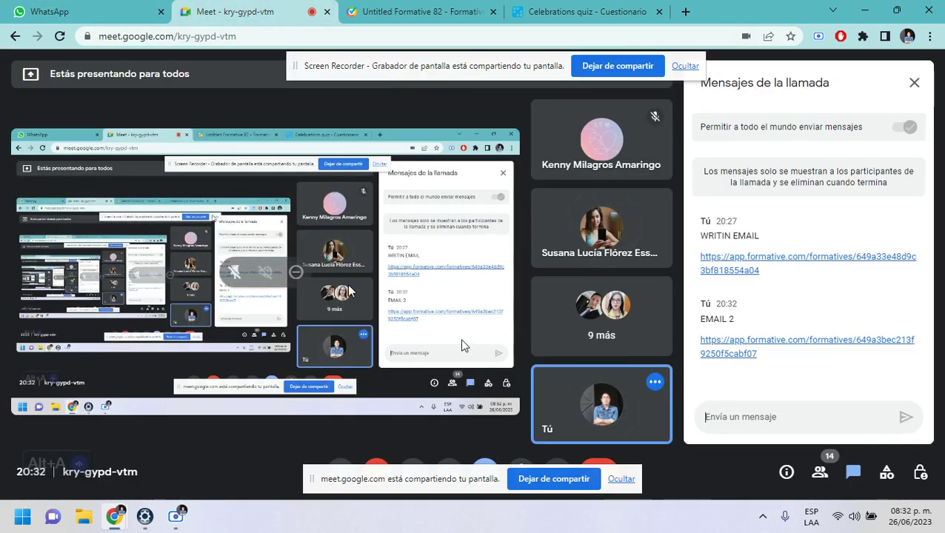
pyautogui.click(452, 13)
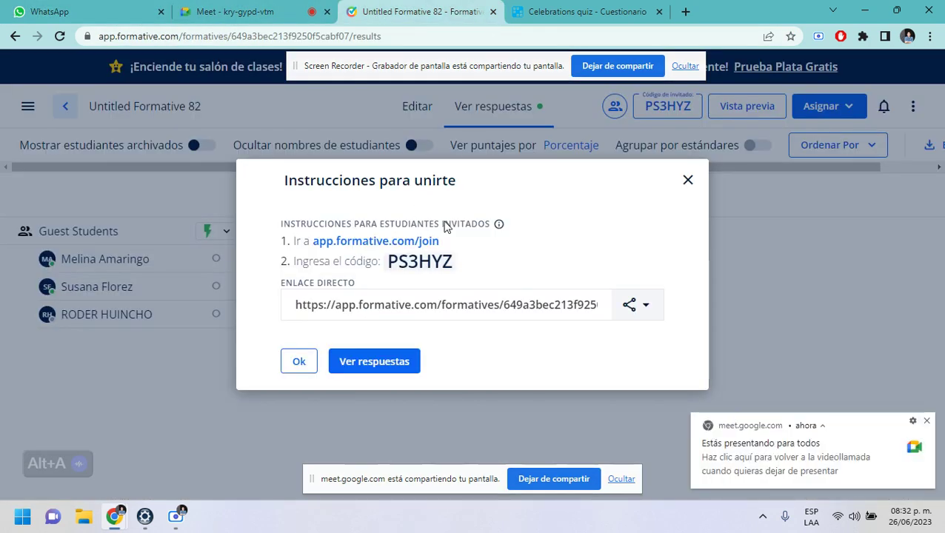
pyautogui.click(687, 182)
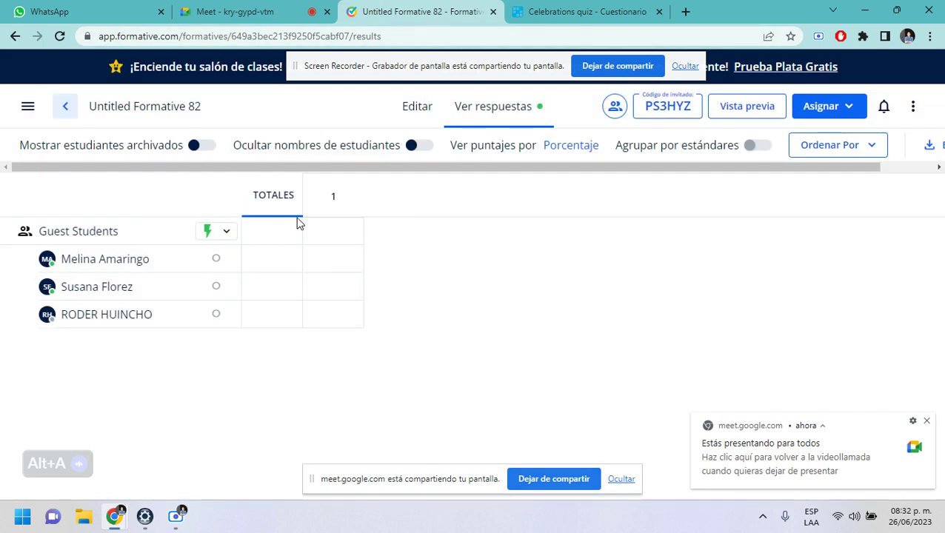
pyautogui.press('super+Right')
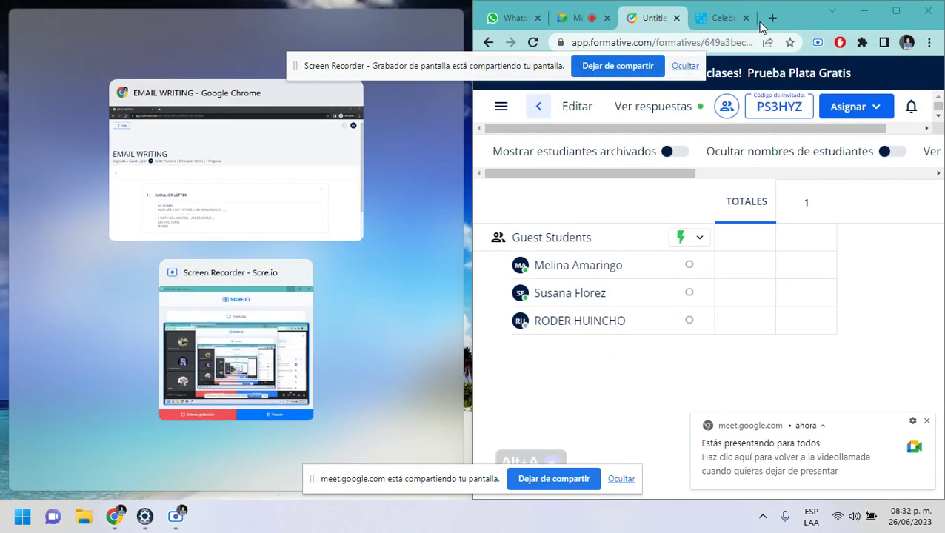
# - Pull a new tab out into its own window docked on the screen's left half
pyautogui.click(772, 17)
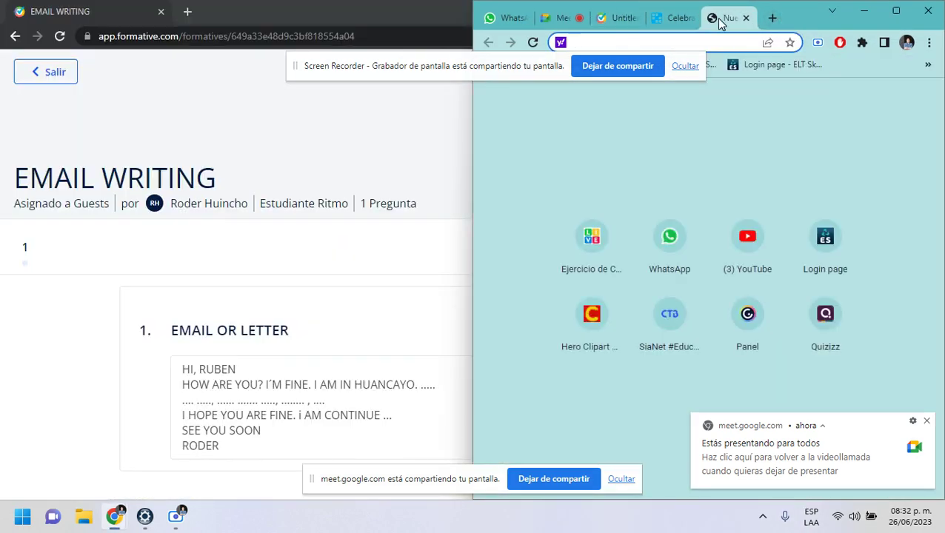
pyautogui.moveTo(722, 17); pyautogui.dragTo(1, 188)
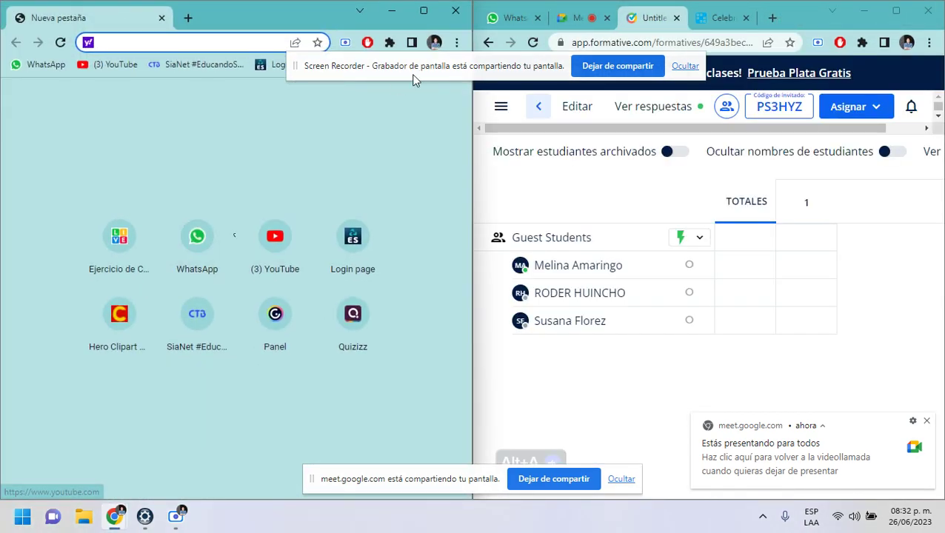
pyautogui.moveTo(419, 71)
pyautogui.mouseDown()
pyautogui.moveTo(408, 117)
pyautogui.moveTo(423, 80)
pyautogui.mouseUp()
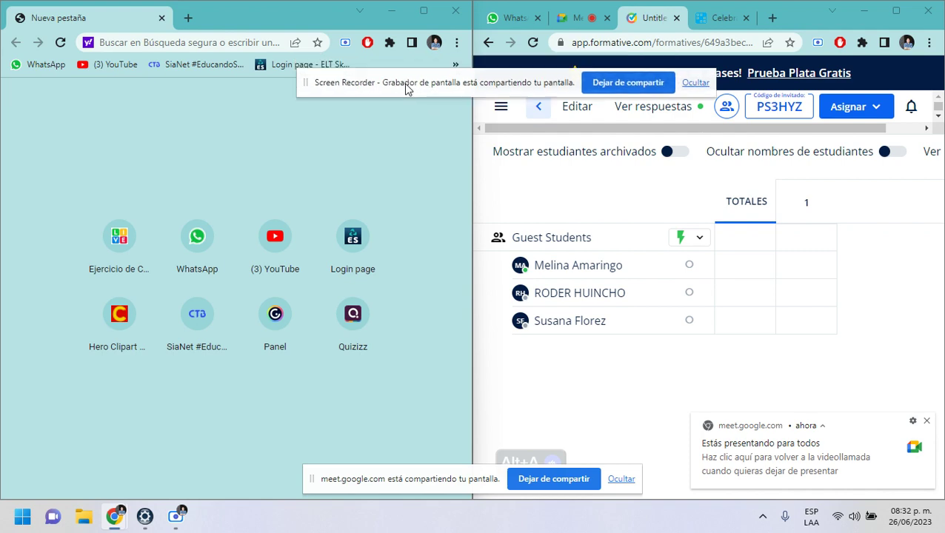
# - Open the EMAIL WRITING formative from the Formatives list and show its student responses
pyautogui.click(452, 65)
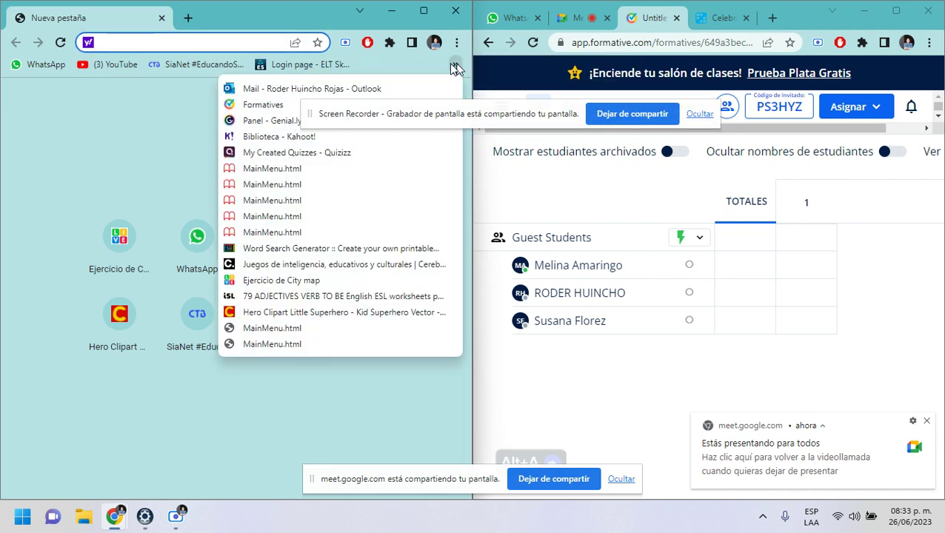
pyautogui.click(264, 108)
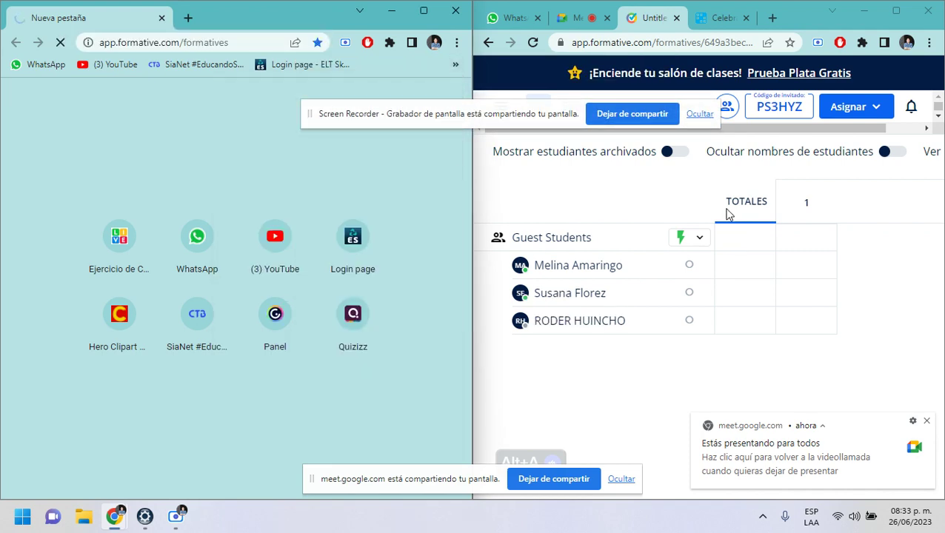
pyautogui.click(807, 208)
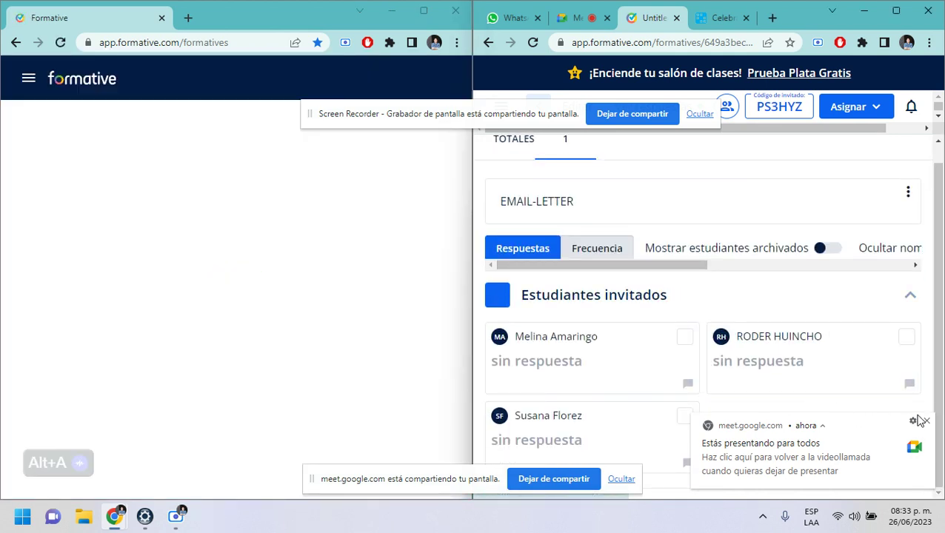
pyautogui.click(925, 420)
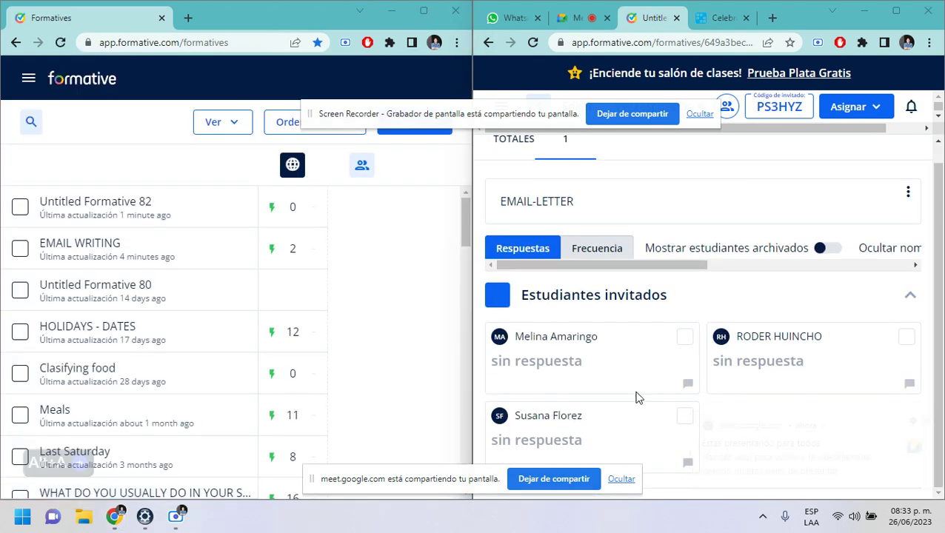
pyautogui.click(81, 244)
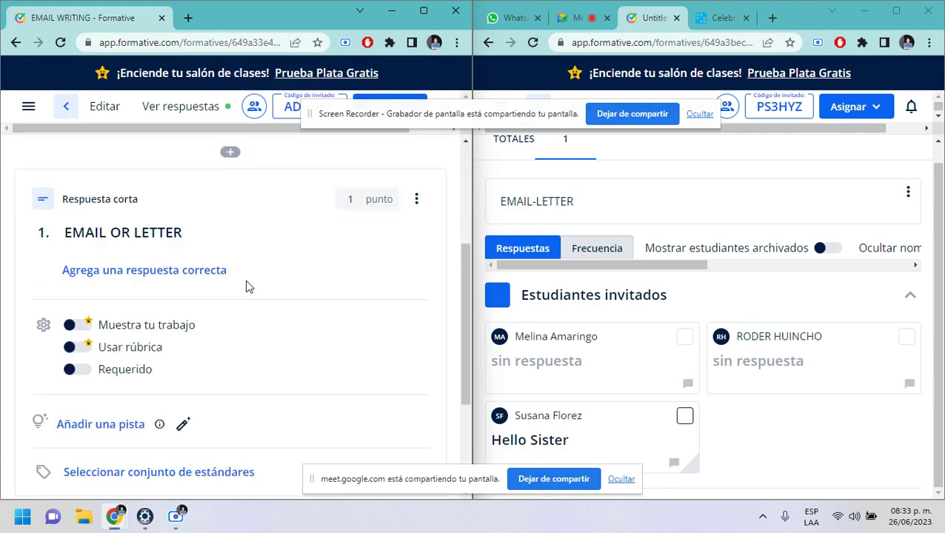
pyautogui.scroll(3, 249, 288)
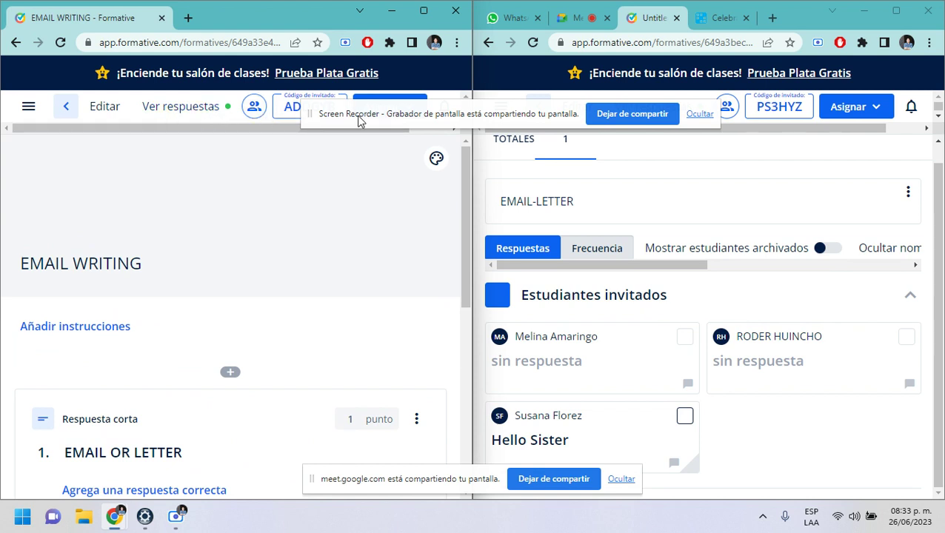
pyautogui.moveTo(359, 121); pyautogui.dragTo(360, 62)
pyautogui.click(158, 109)
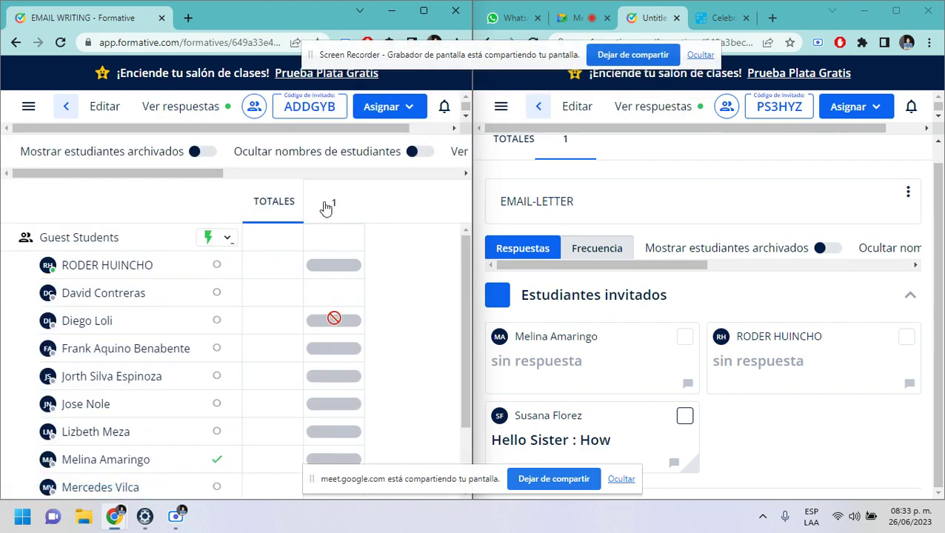
# - Open the question 1 answers and read through each student's email response card
pyautogui.click(326, 208)
pyautogui.scroll(-3, 139, 306)
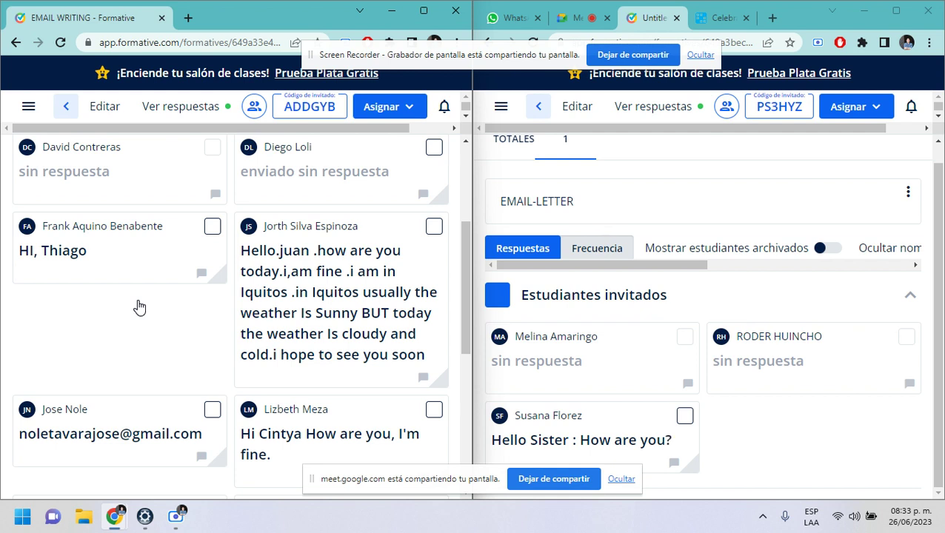
pyautogui.scroll(-1, 290, 315)
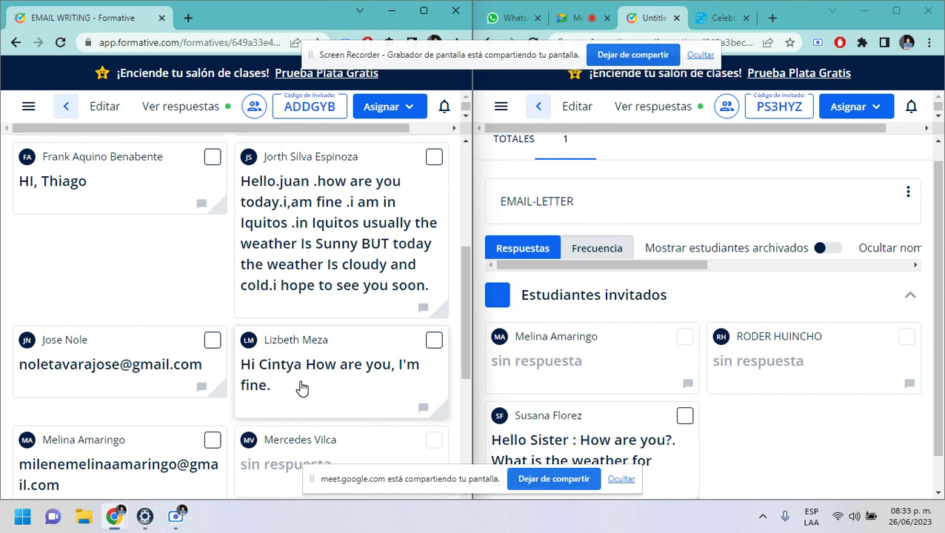
pyautogui.scroll(-3, 301, 388)
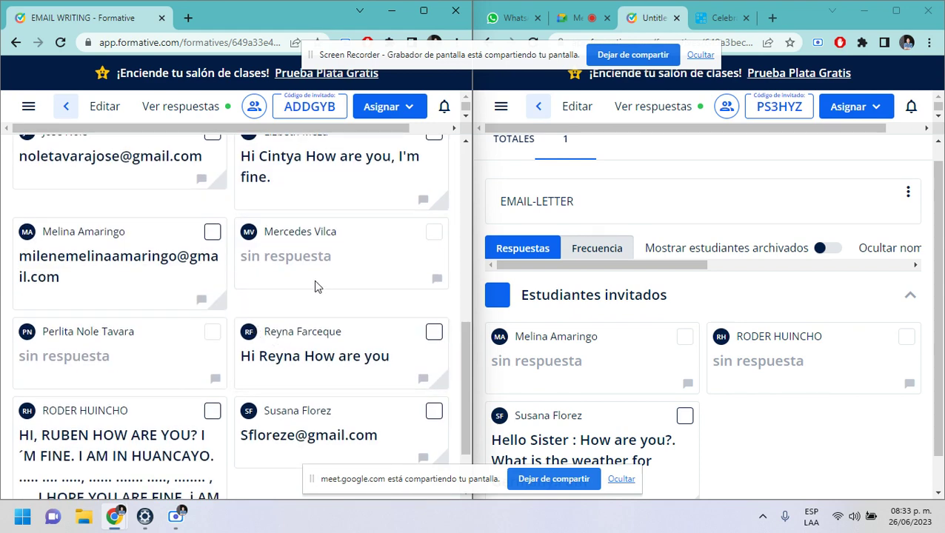
pyautogui.scroll(-1, 315, 286)
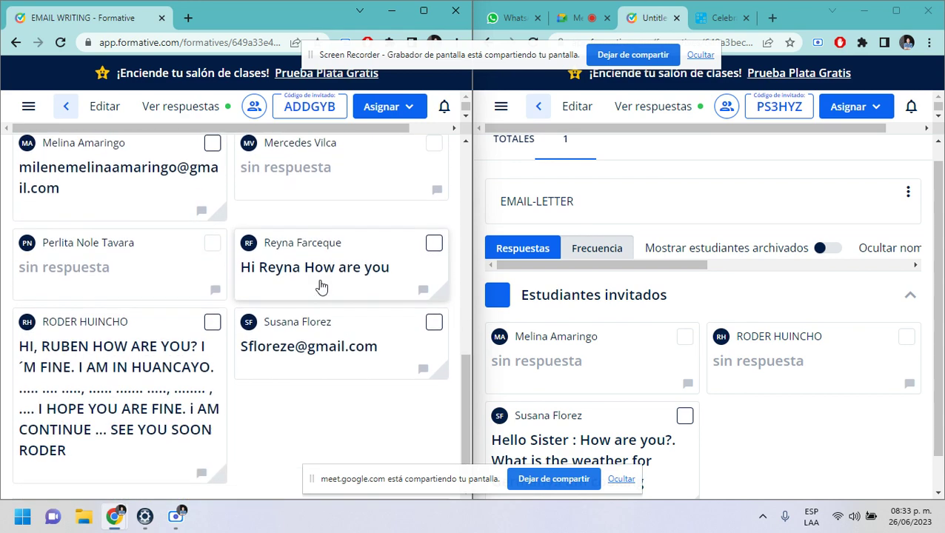
pyautogui.scroll(-1, 717, 370)
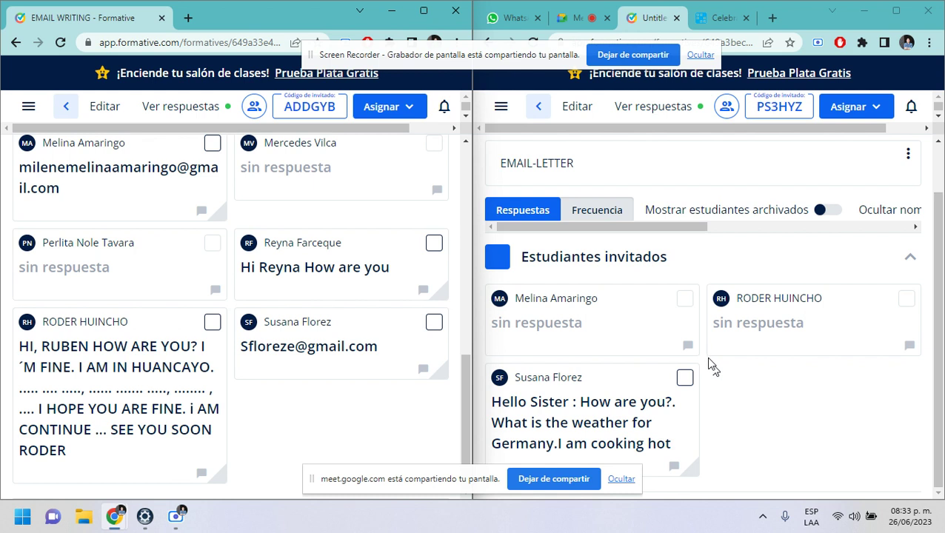
pyautogui.scroll(-1, 627, 411)
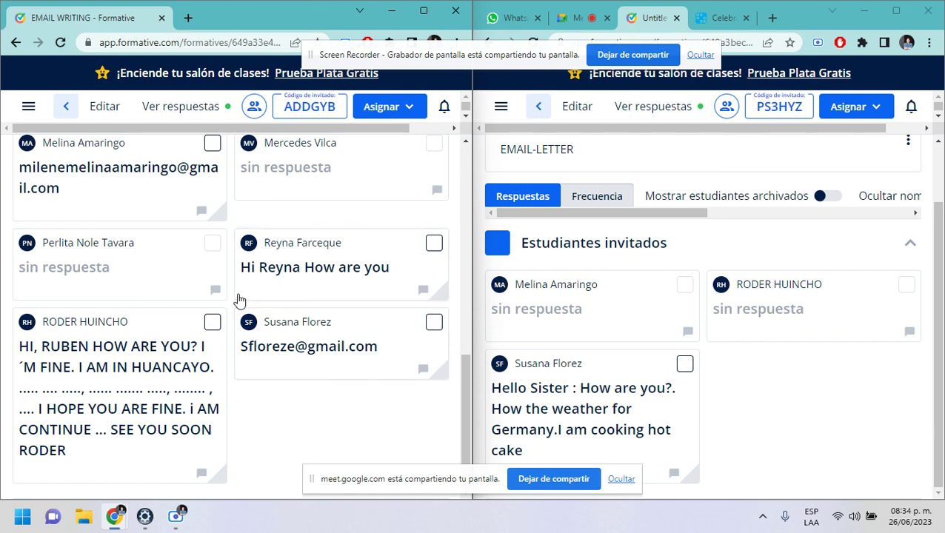
pyautogui.scroll(1, 237, 299)
pyautogui.scroll(2, 219, 296)
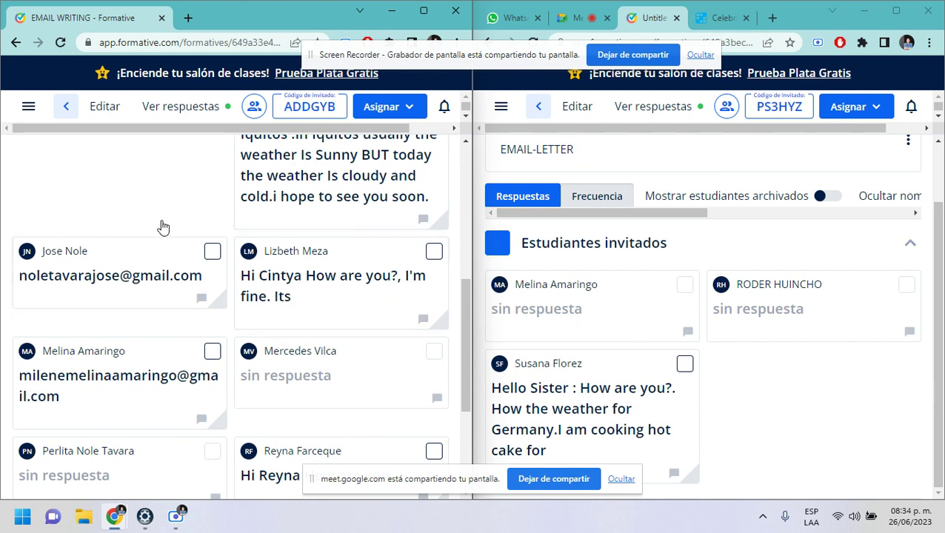
pyautogui.scroll(3, 163, 226)
pyautogui.scroll(2, 170, 237)
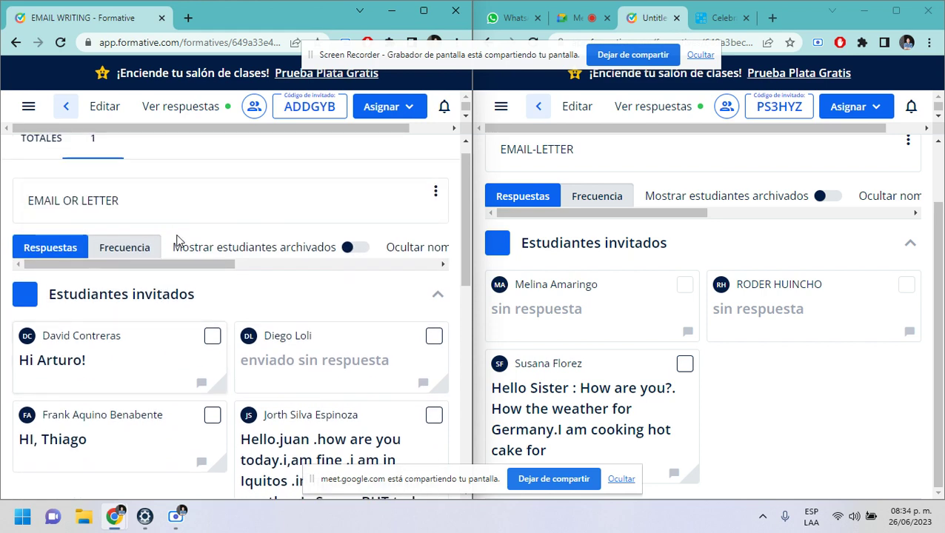
pyautogui.scroll(-6, 175, 251)
pyautogui.scroll(-1, 173, 251)
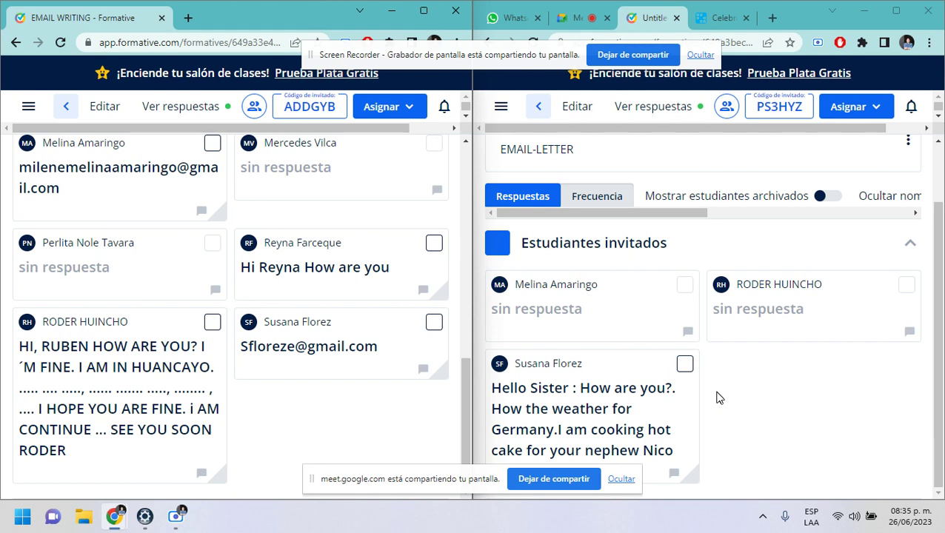
pyautogui.scroll(3, 352, 317)
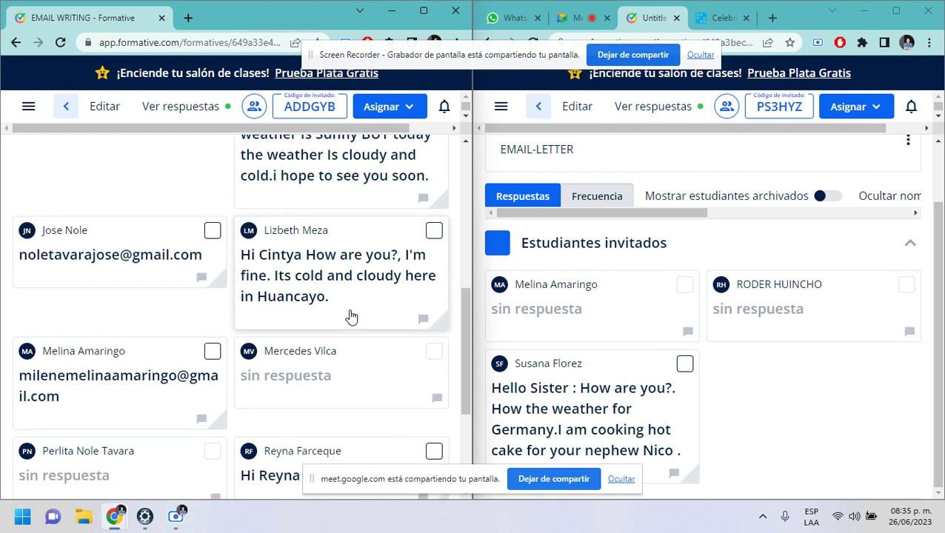
pyautogui.scroll(6, 351, 316)
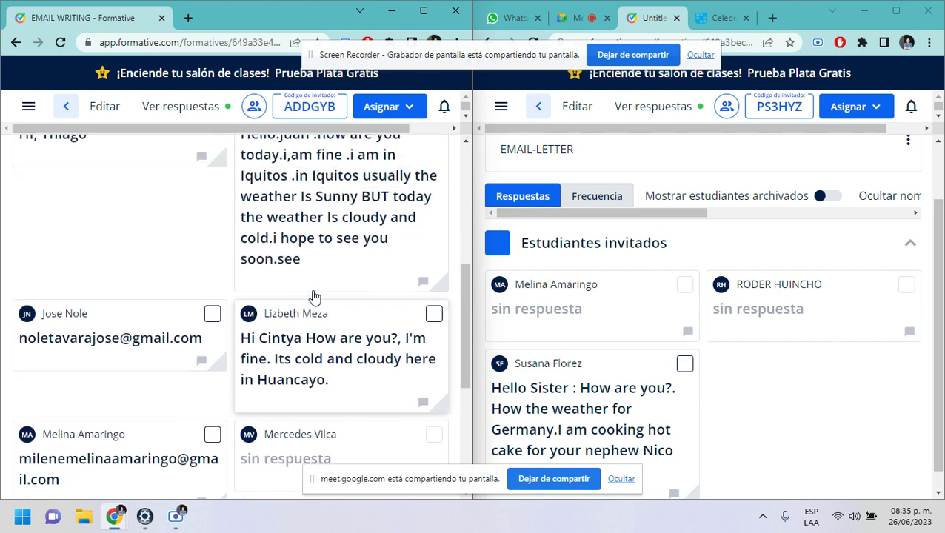
pyautogui.scroll(-2, 306, 275)
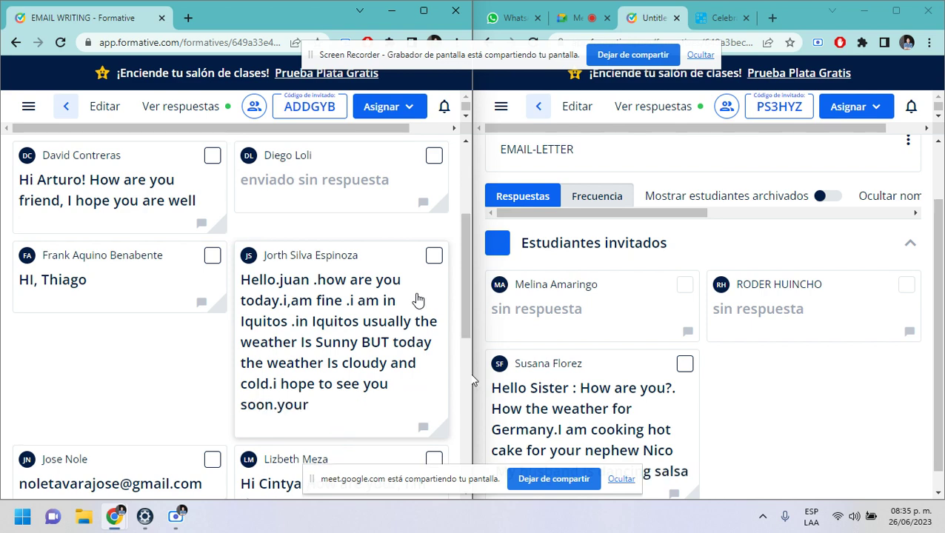
pyautogui.scroll(-3, 411, 297)
pyautogui.scroll(2, 258, 304)
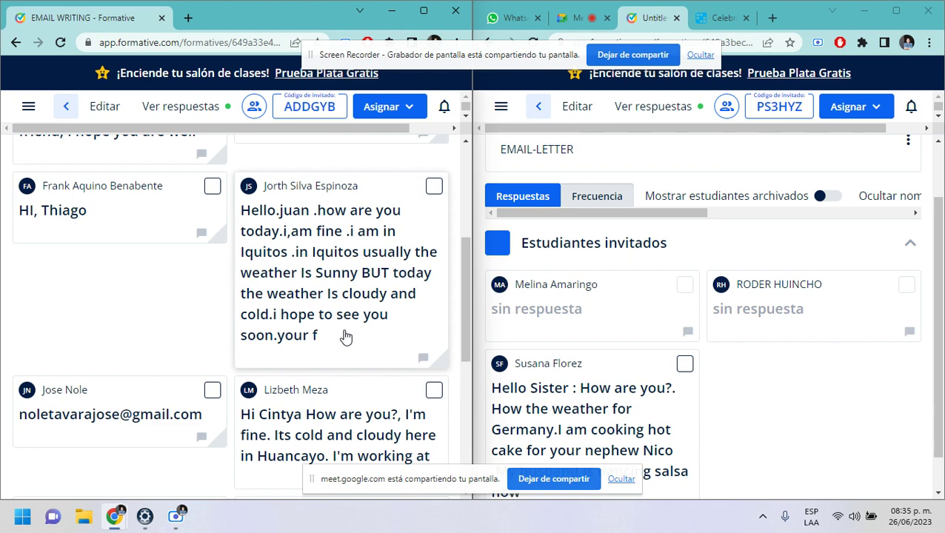
pyautogui.scroll(-2, 345, 337)
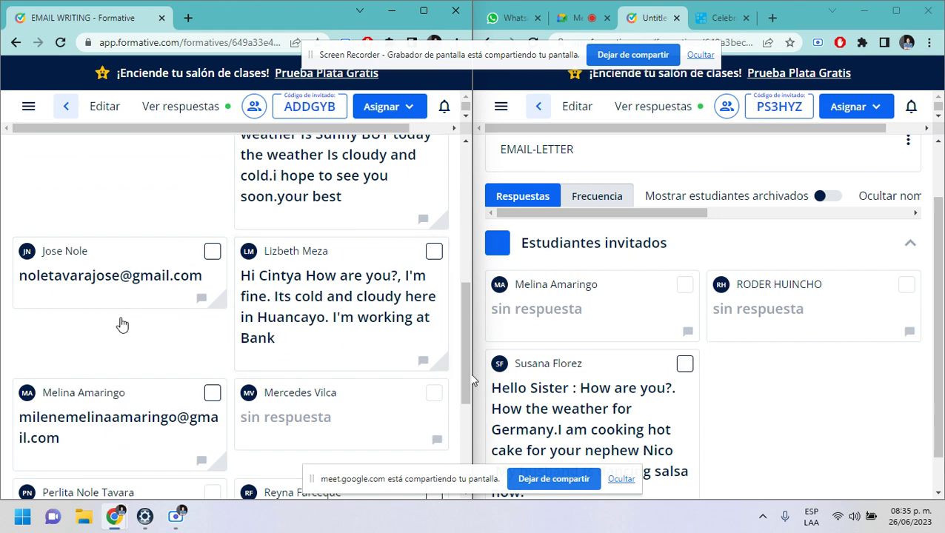
pyautogui.scroll(-4, 121, 324)
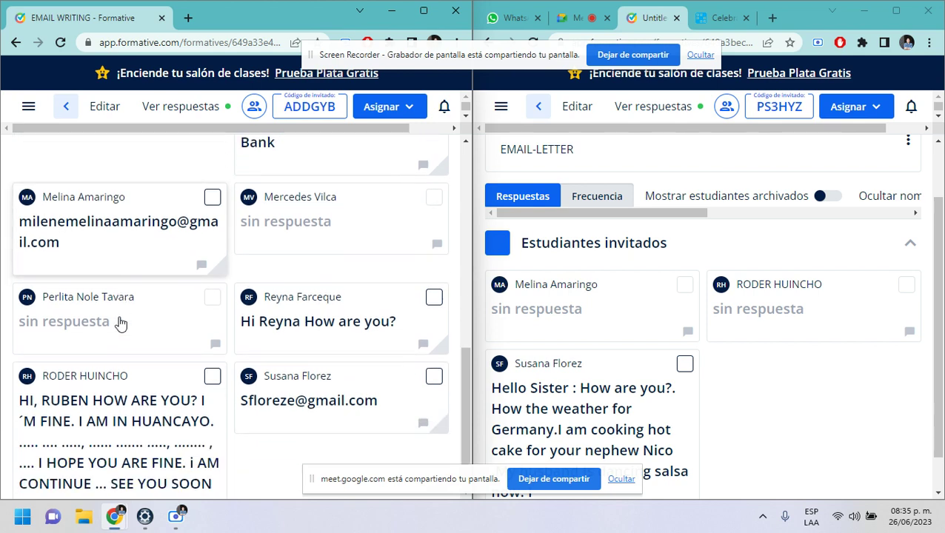
pyautogui.scroll(-1, 643, 395)
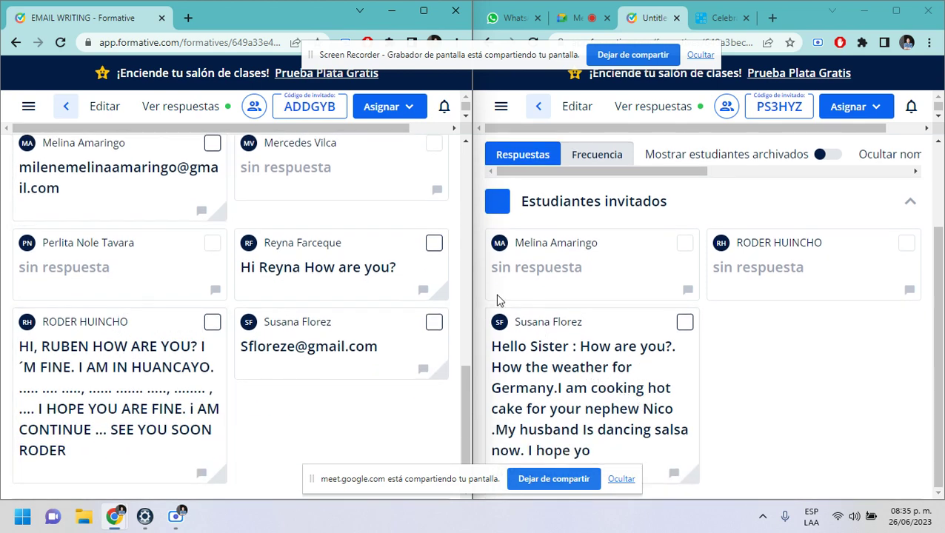
pyautogui.scroll(5, 335, 267)
pyautogui.scroll(5, 335, 267)
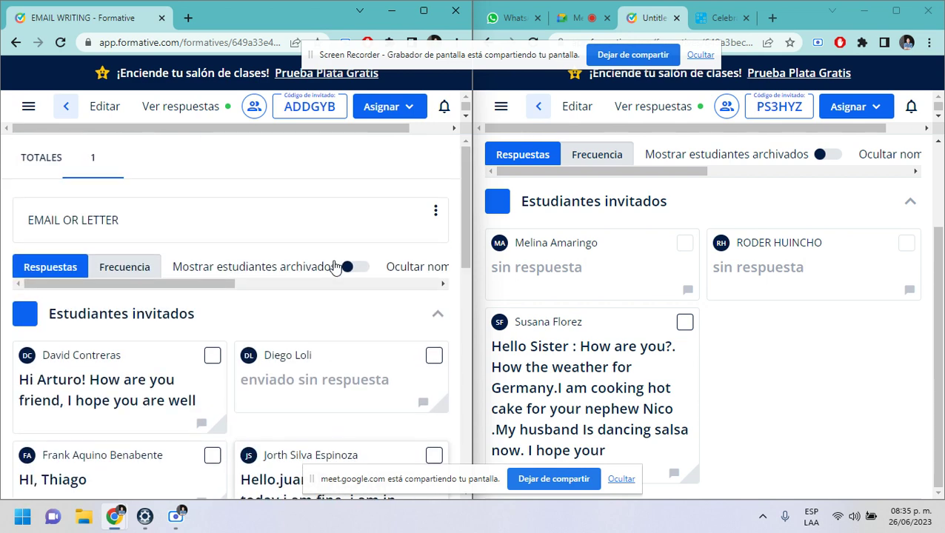
pyautogui.scroll(-5, 327, 264)
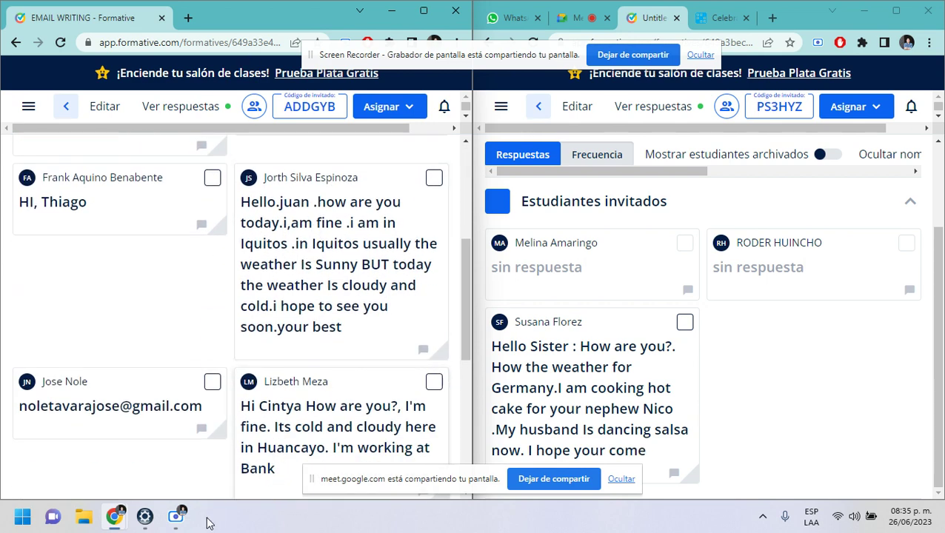
pyautogui.click(570, 17)
pyautogui.click(832, 472)
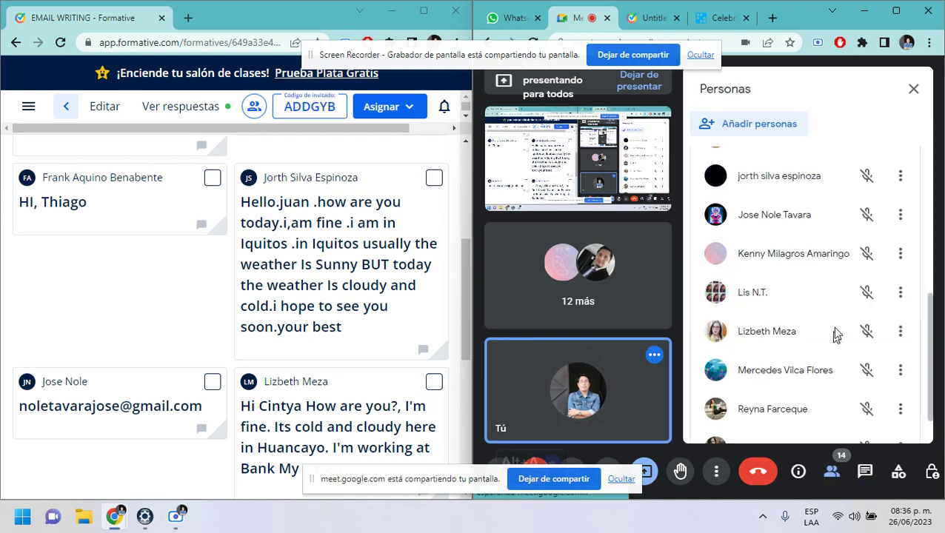
pyautogui.scroll(-3, 786, 331)
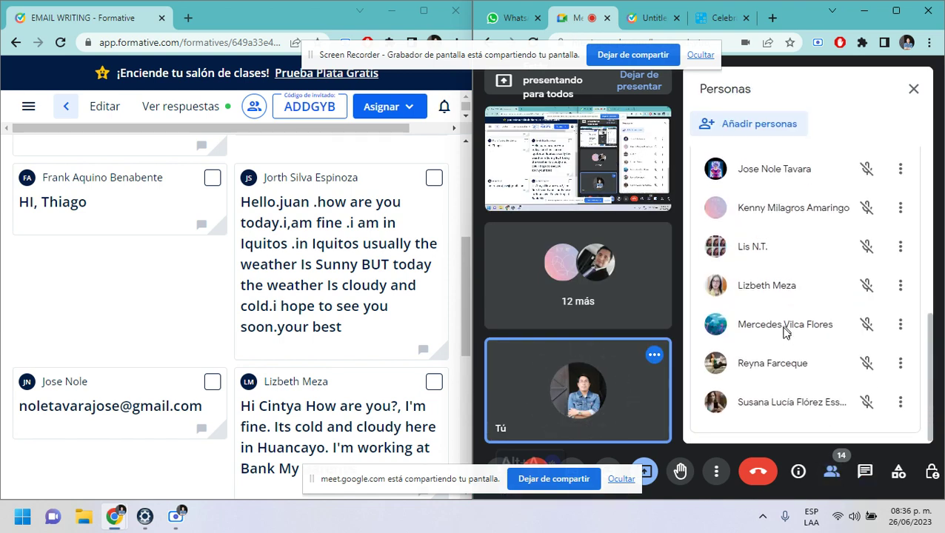
pyautogui.scroll(-4, 271, 324)
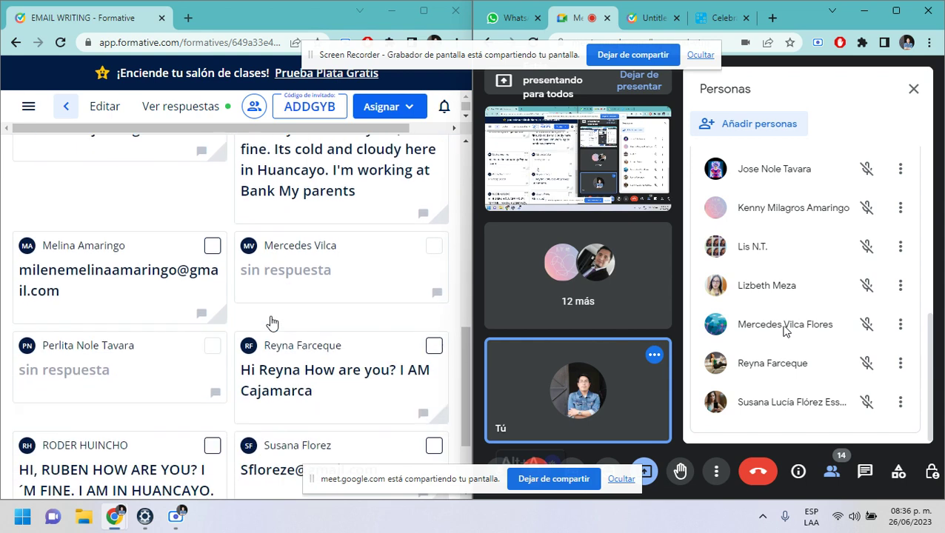
pyautogui.scroll(-1, 272, 319)
pyautogui.scroll(-1, 273, 318)
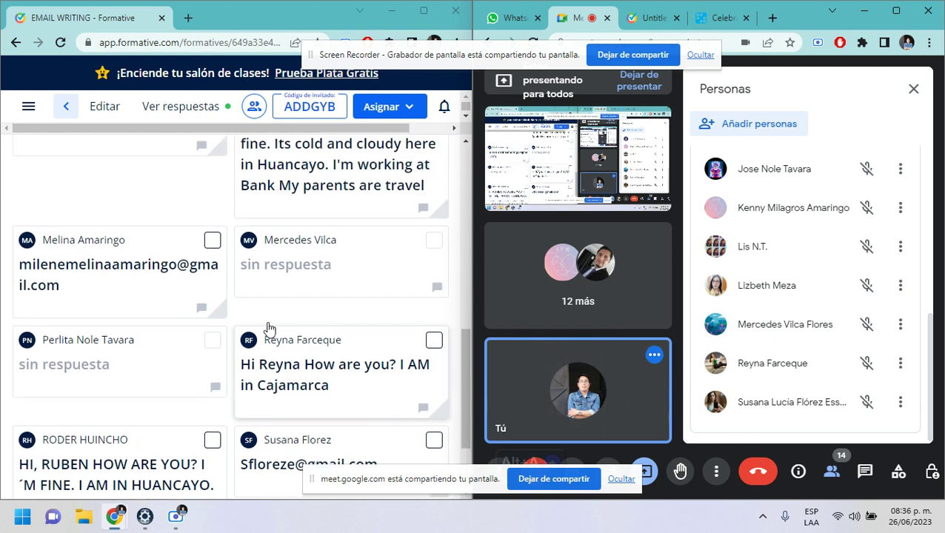
pyautogui.scroll(3, 269, 330)
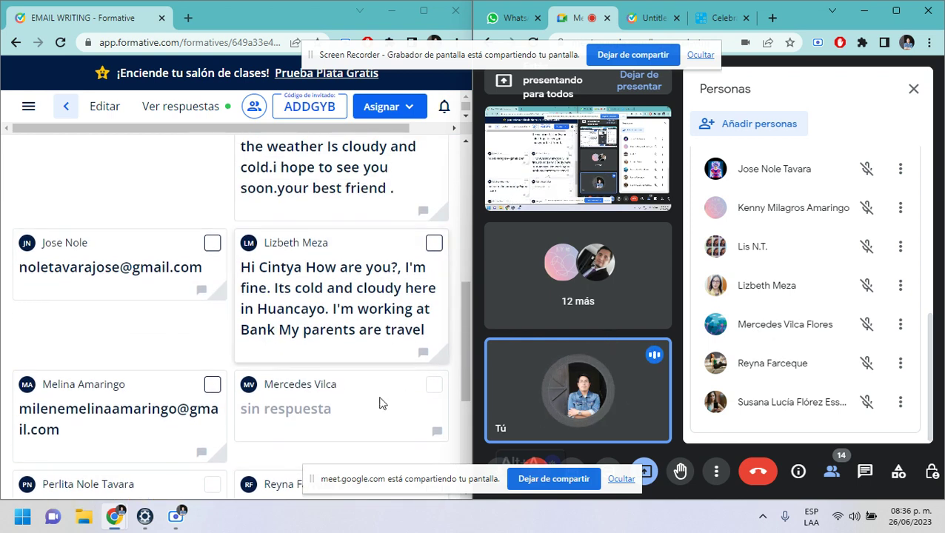
pyautogui.scroll(2, 824, 326)
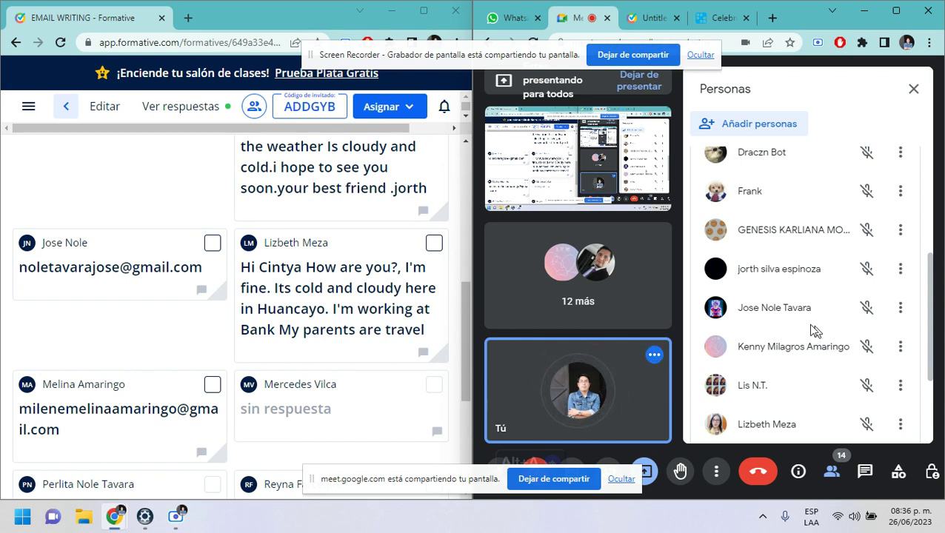
pyautogui.scroll(2, 811, 330)
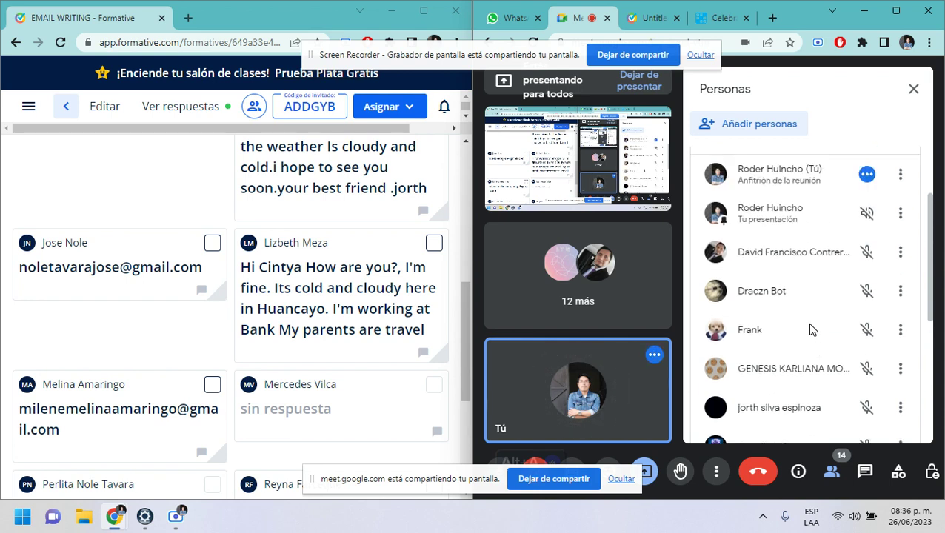
pyautogui.scroll(5, 303, 285)
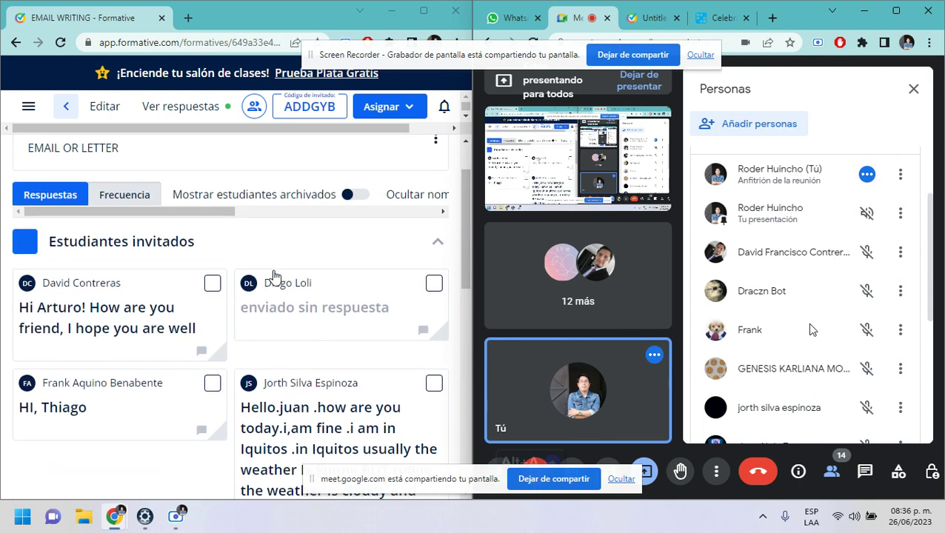
pyautogui.scroll(-1, 304, 277)
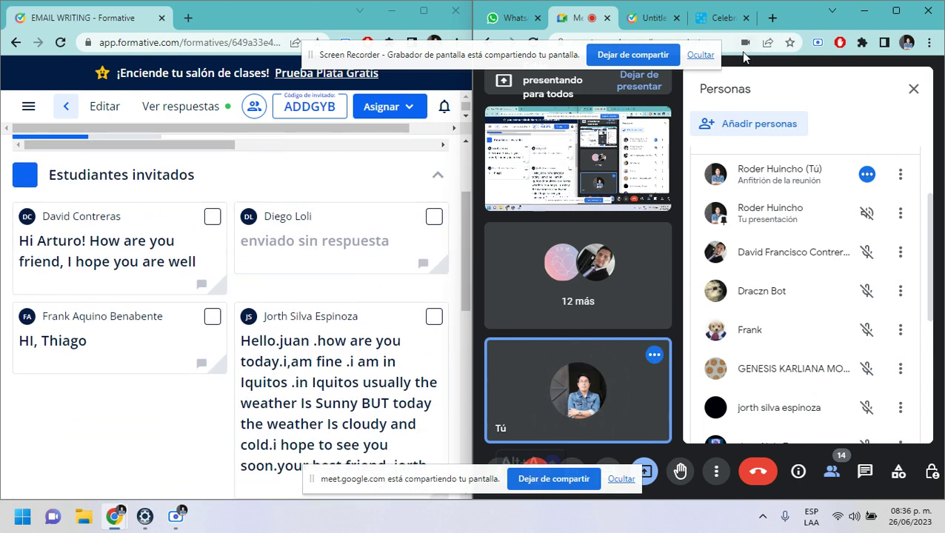
pyautogui.click(650, 18)
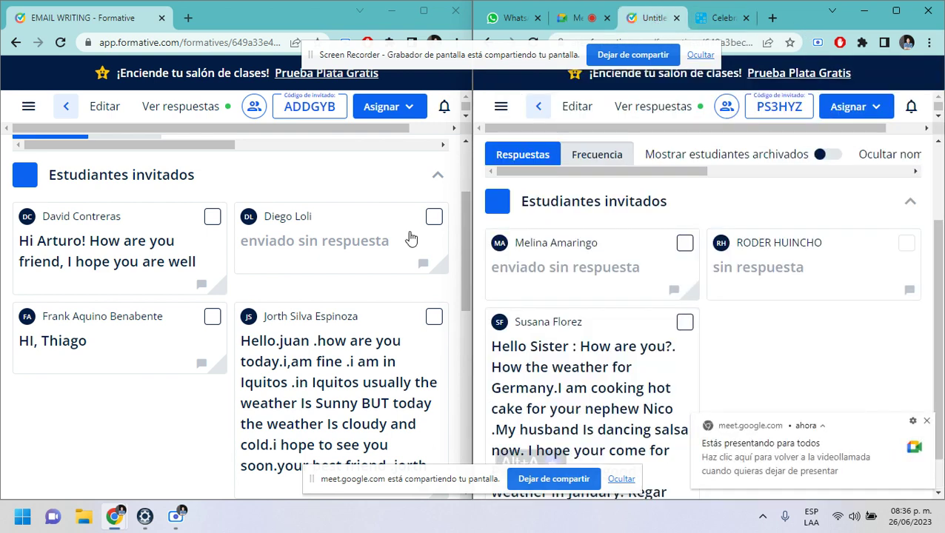
pyautogui.scroll(-5, 382, 276)
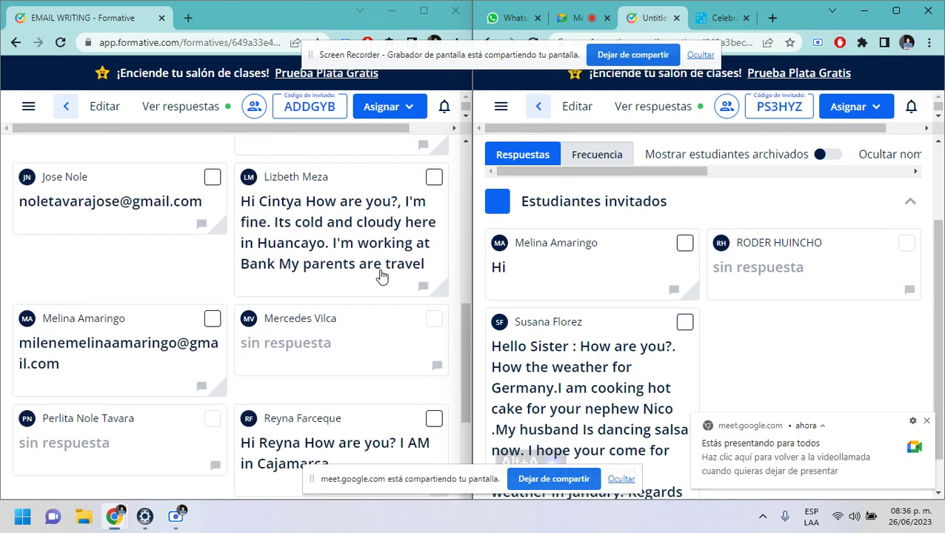
pyautogui.scroll(-2, 381, 276)
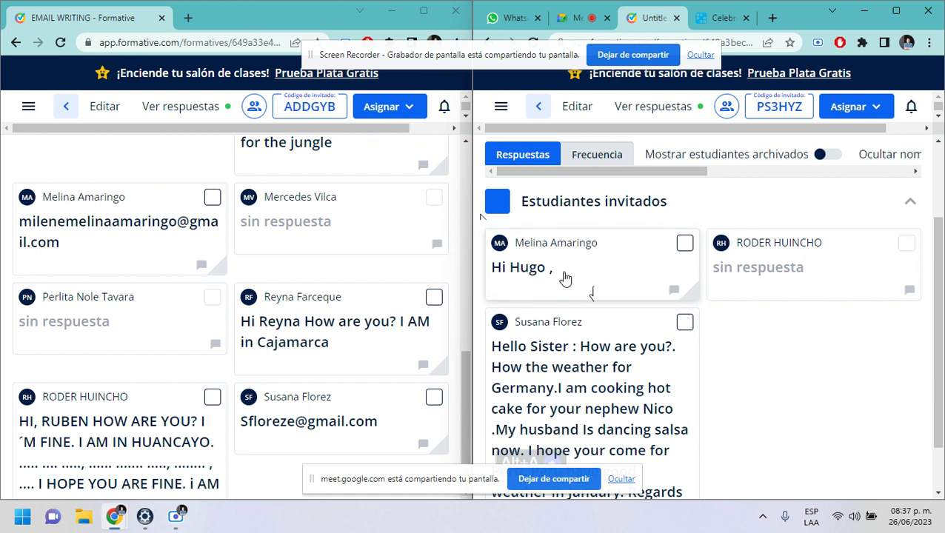
pyautogui.scroll(-1, 592, 340)
pyautogui.scroll(-1, 222, 333)
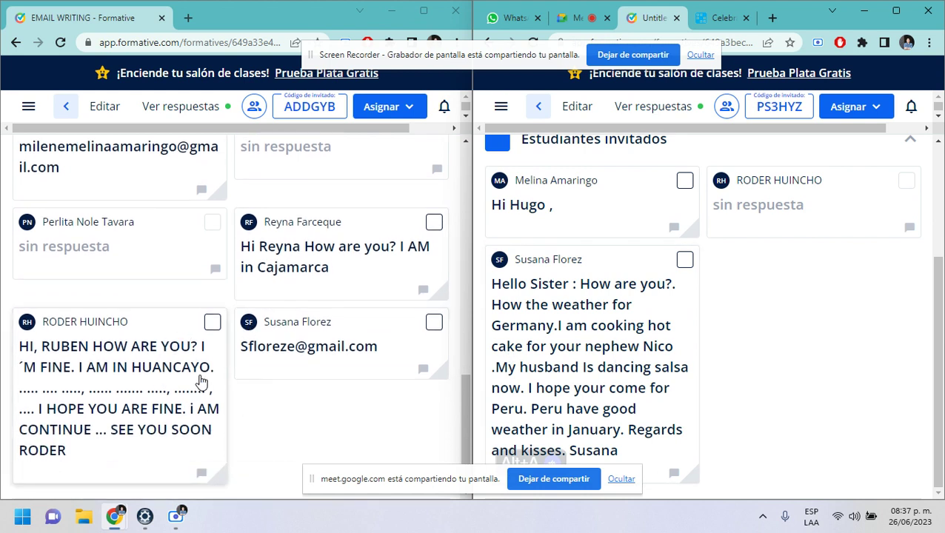
pyautogui.scroll(3, 156, 268)
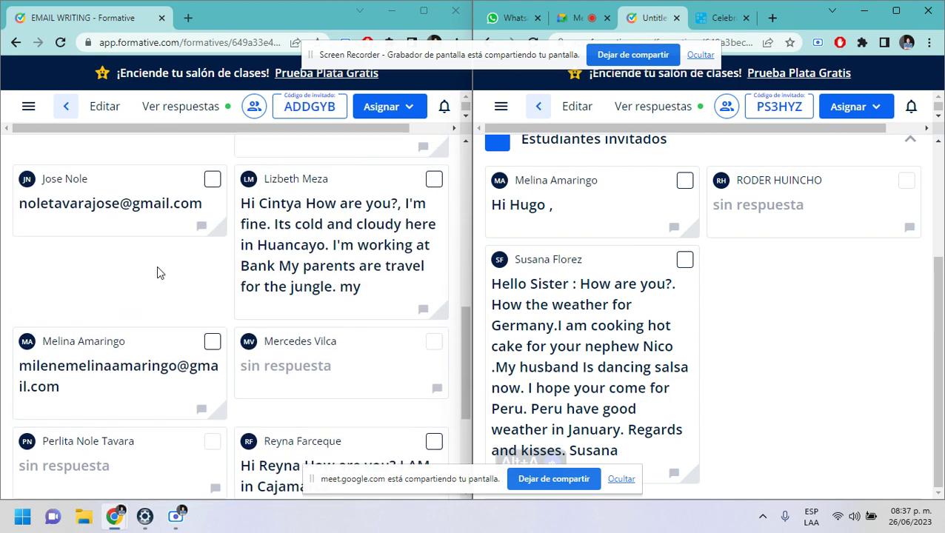
pyautogui.scroll(1, 157, 272)
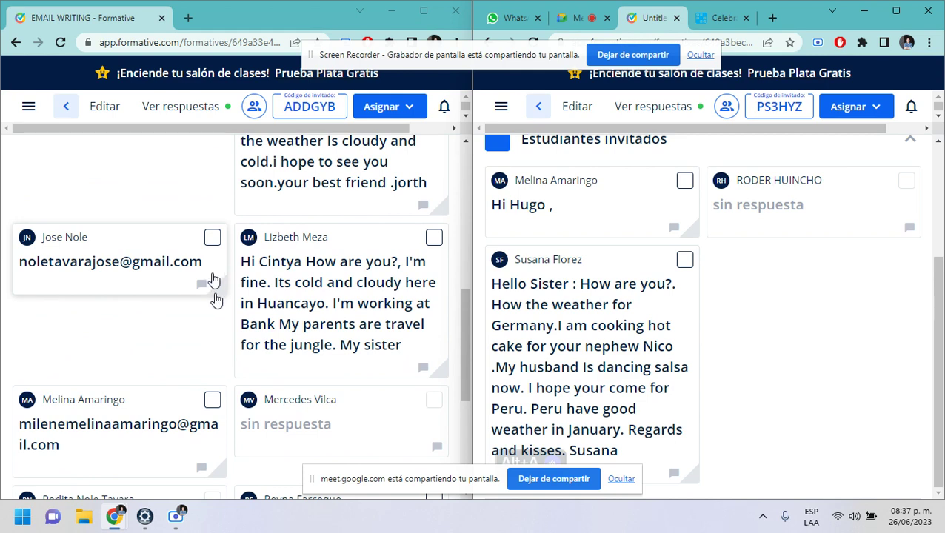
pyautogui.scroll(5, 199, 274)
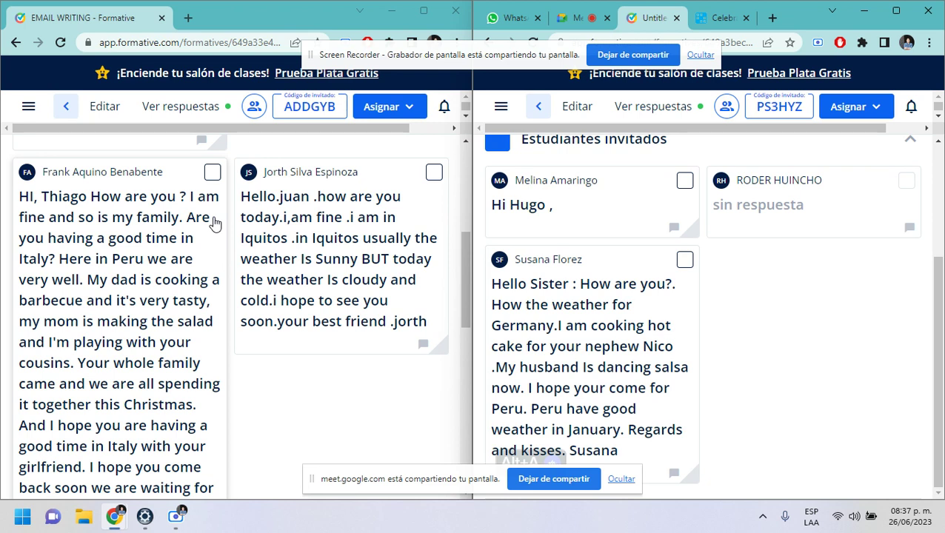
pyautogui.scroll(-1, 213, 222)
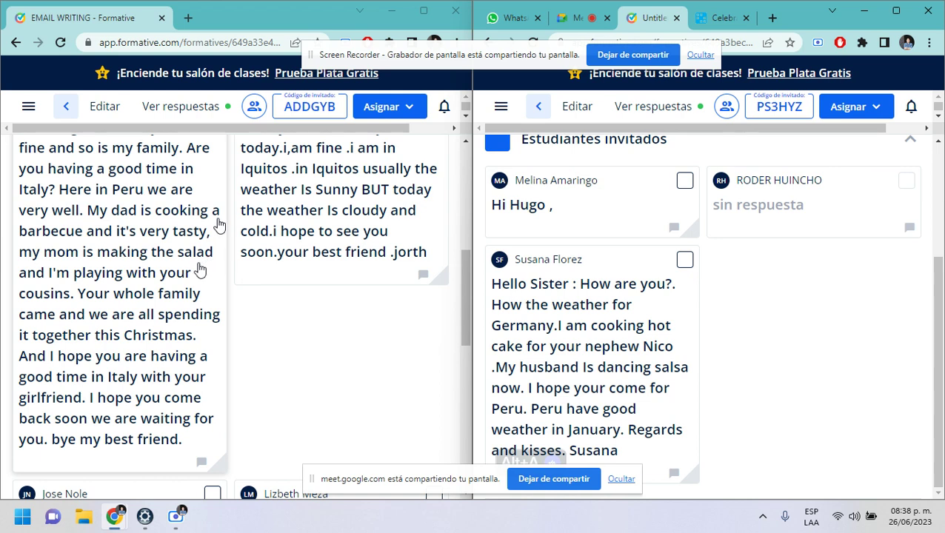
pyautogui.scroll(-1, 199, 267)
pyautogui.scroll(2, 191, 225)
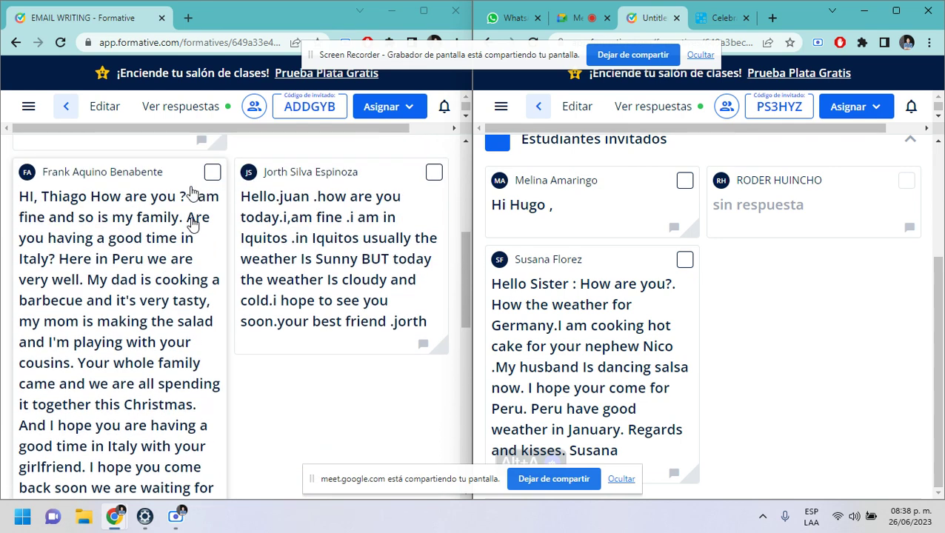
pyautogui.scroll(-1, 152, 243)
pyautogui.scroll(-1, 152, 243)
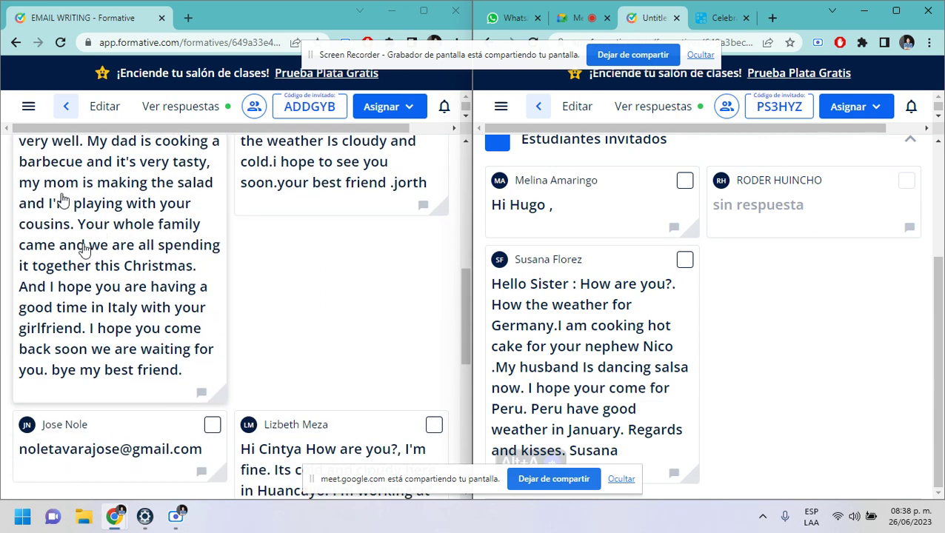
pyautogui.scroll(2, 66, 197)
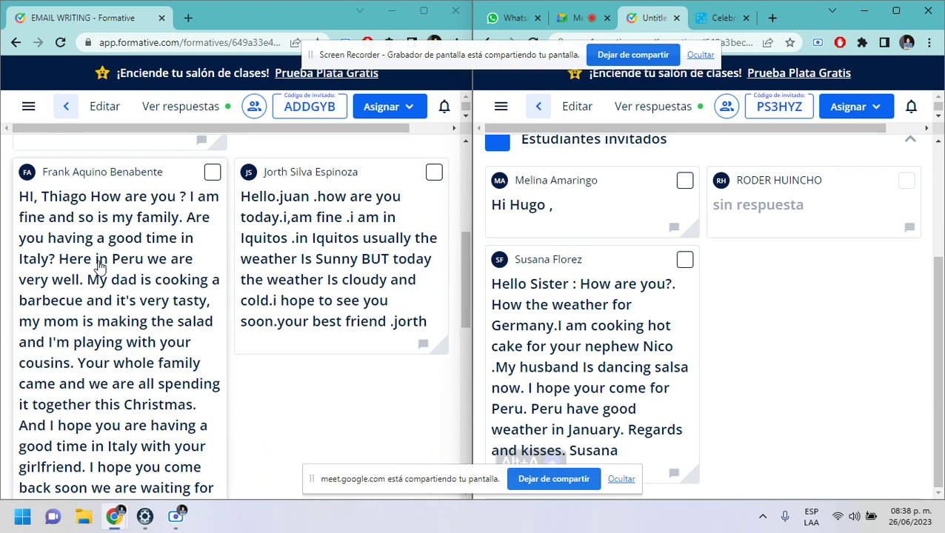
pyautogui.scroll(-2, 98, 267)
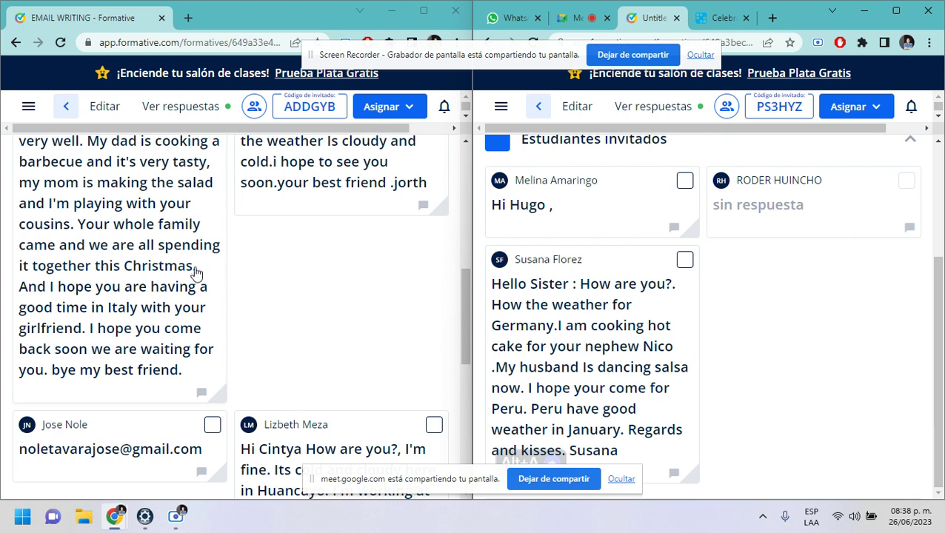
pyautogui.scroll(2, 158, 276)
pyautogui.scroll(-4, 153, 263)
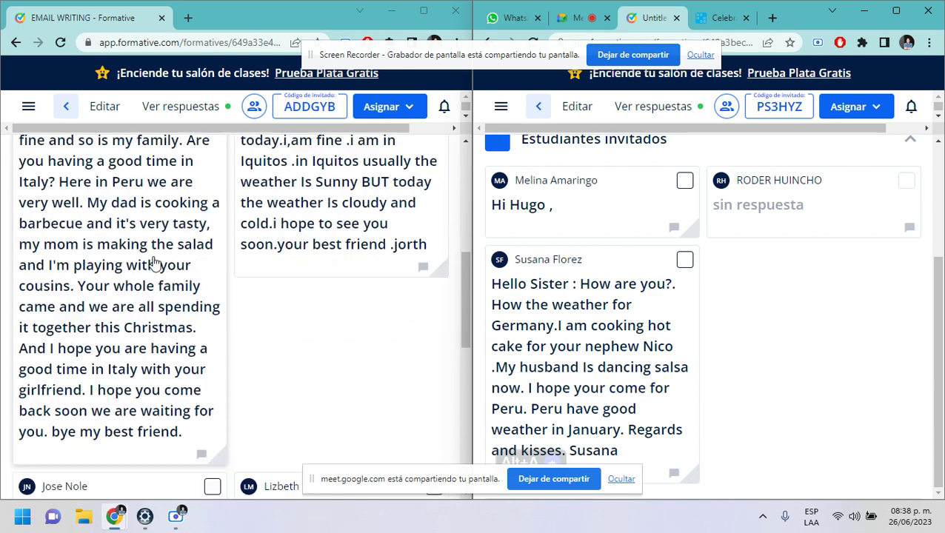
pyautogui.scroll(2, 154, 263)
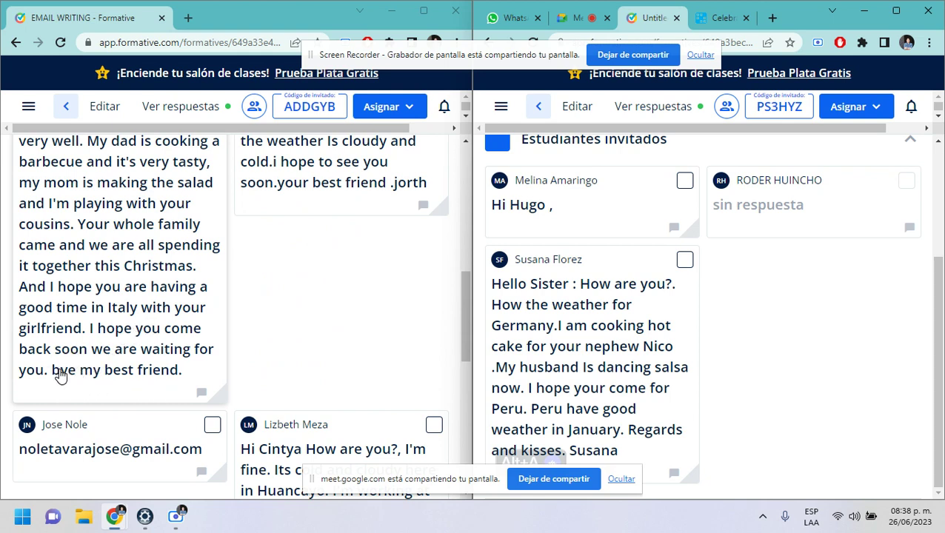
pyautogui.scroll(-2, 164, 342)
pyautogui.scroll(-4, 165, 339)
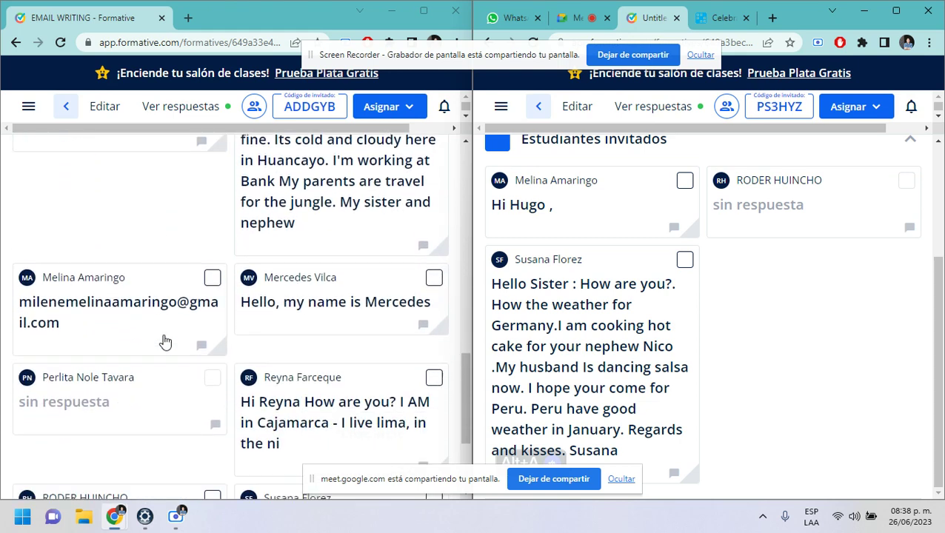
pyautogui.scroll(-1, 135, 330)
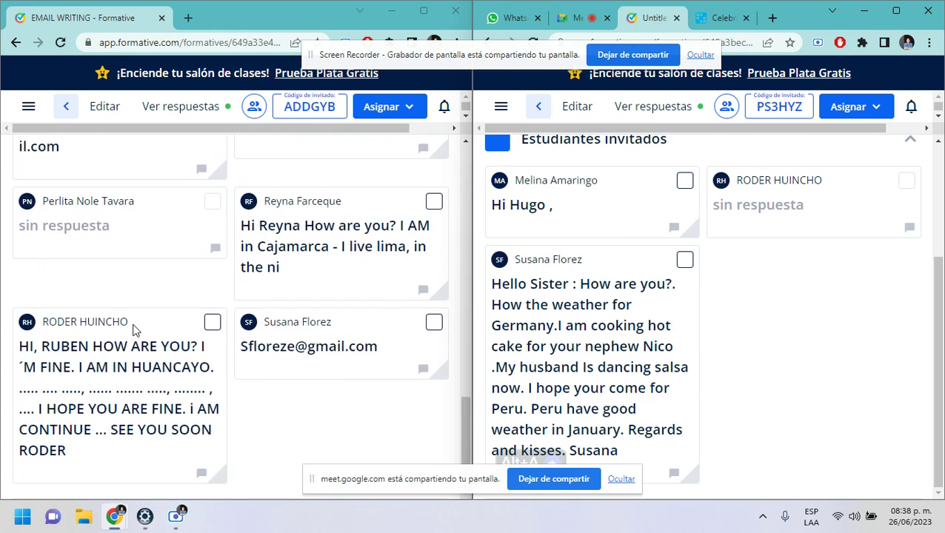
pyautogui.scroll(5, 150, 306)
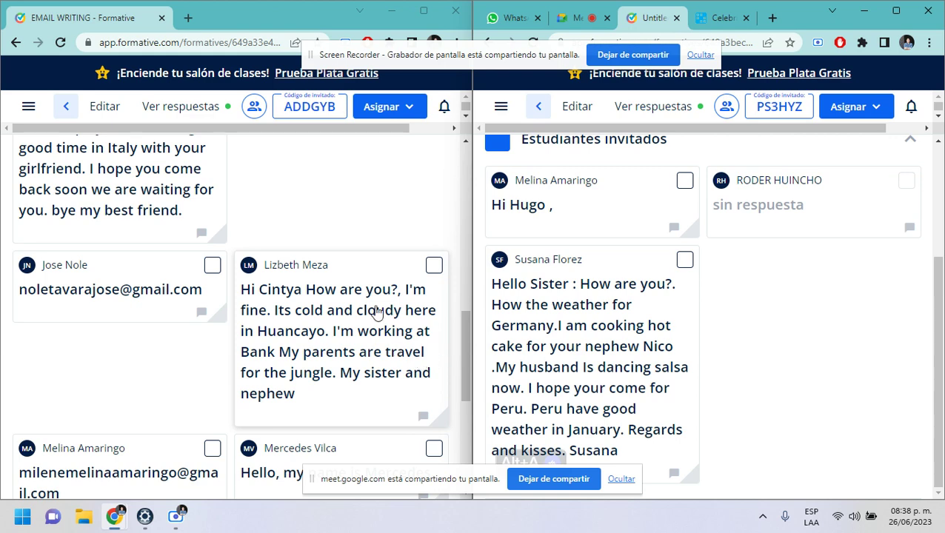
pyautogui.scroll(5, 359, 266)
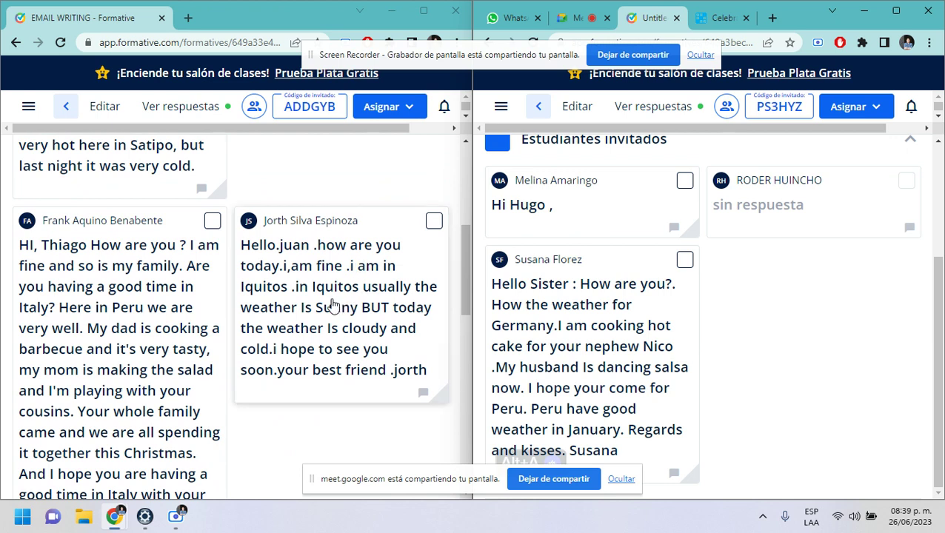
pyautogui.scroll(3, 333, 305)
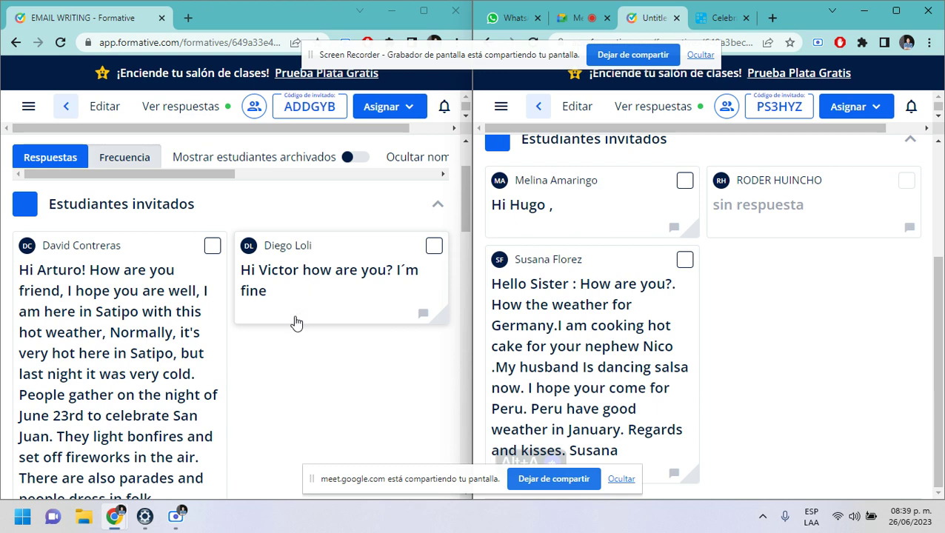
pyautogui.scroll(-2, 409, 360)
pyautogui.scroll(-1, 409, 360)
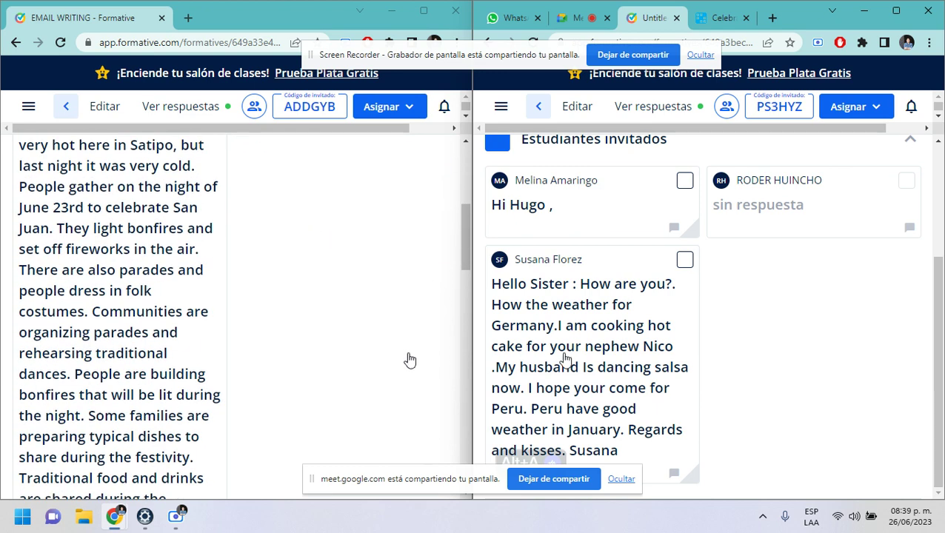
pyautogui.scroll(2, 629, 404)
pyautogui.scroll(-2, 669, 406)
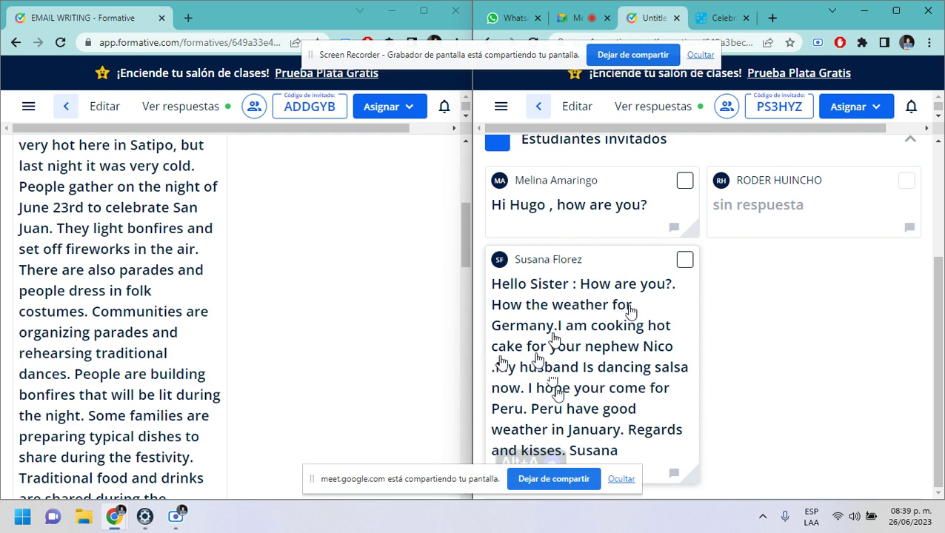
pyautogui.scroll(-10, 395, 380)
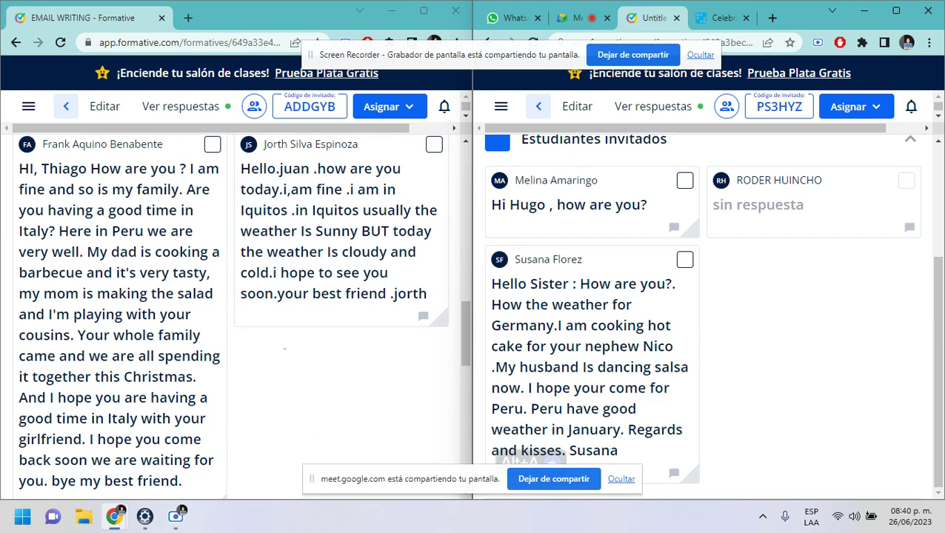
pyautogui.scroll(15, 286, 356)
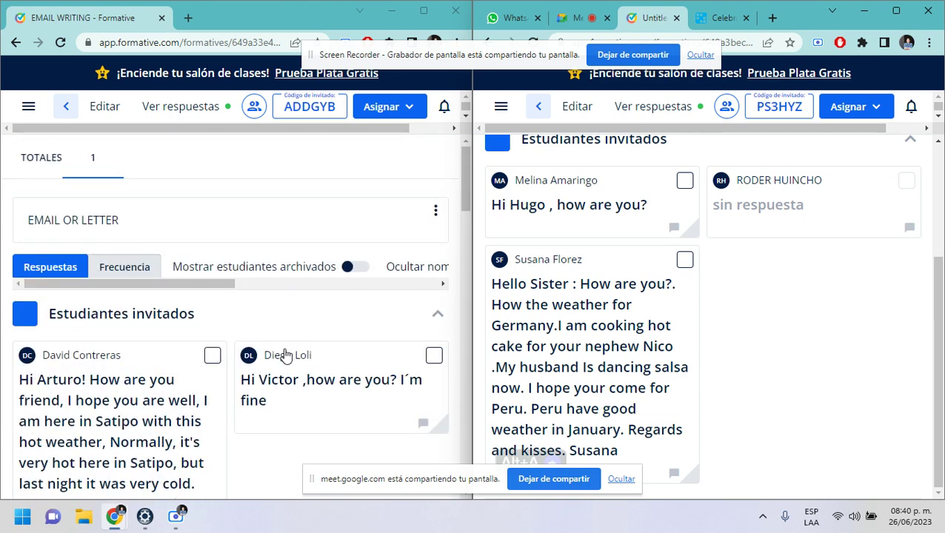
pyautogui.scroll(-8, 267, 348)
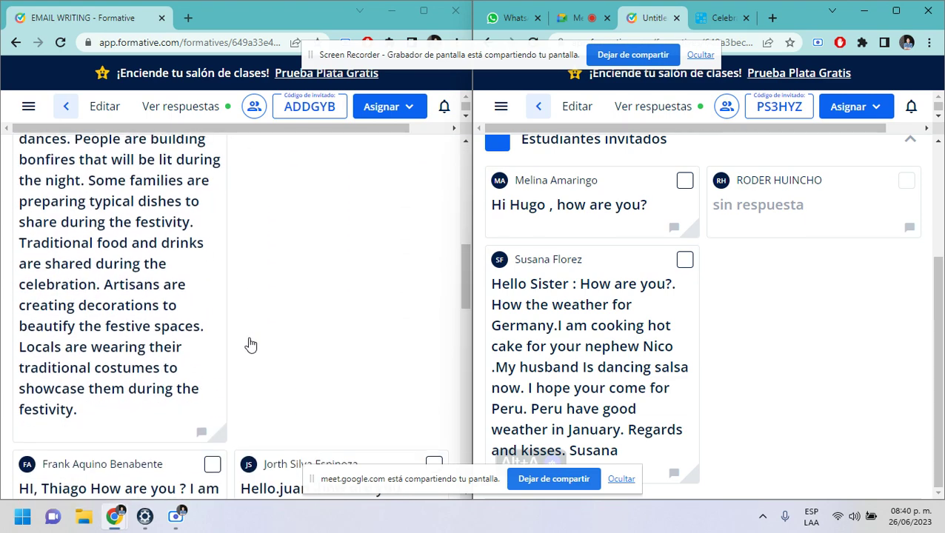
pyautogui.scroll(-2, 250, 345)
pyautogui.scroll(10, 251, 345)
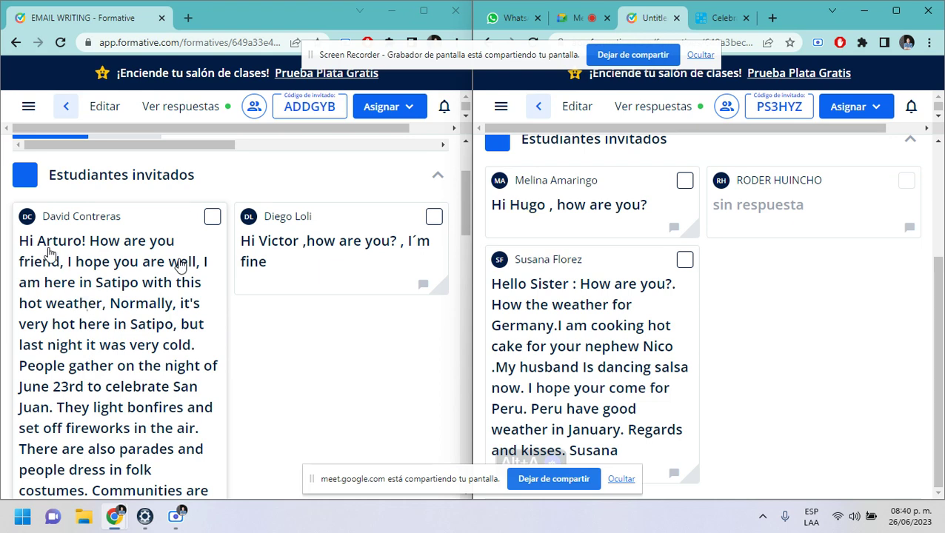
pyautogui.scroll(-1, 107, 333)
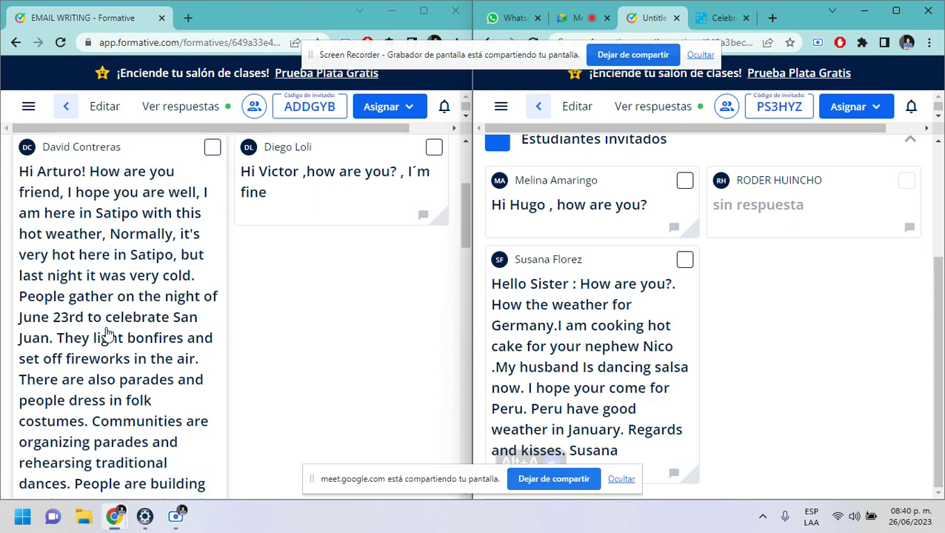
pyautogui.scroll(-1, 115, 310)
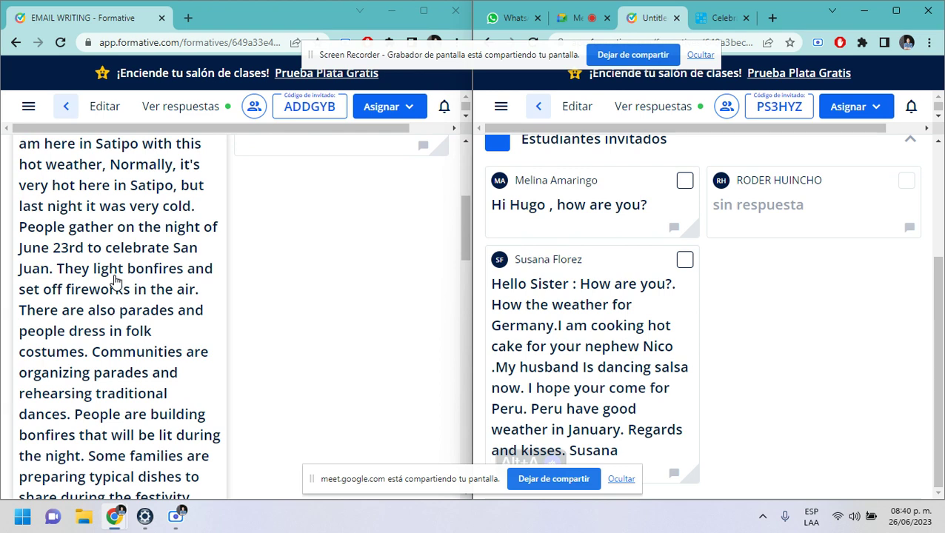
pyautogui.scroll(-1, 115, 281)
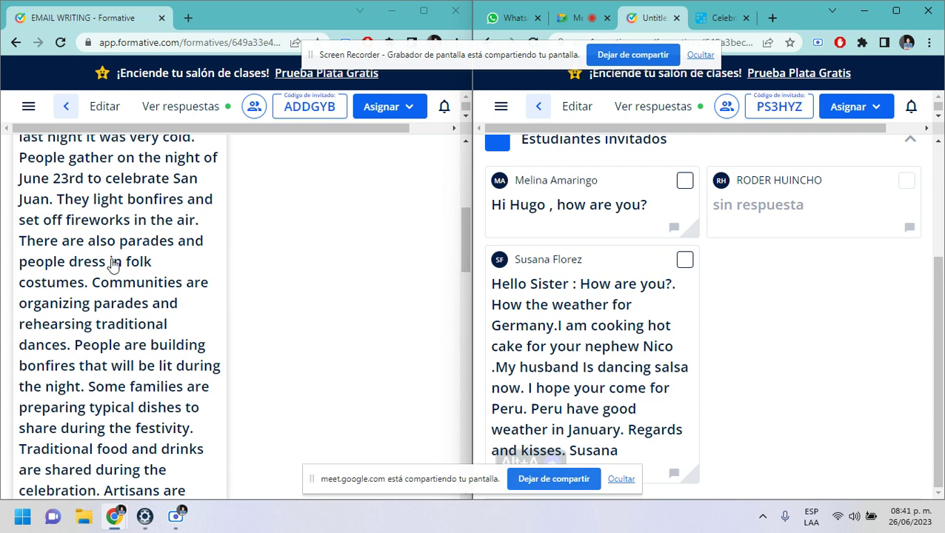
pyautogui.scroll(-2, 170, 274)
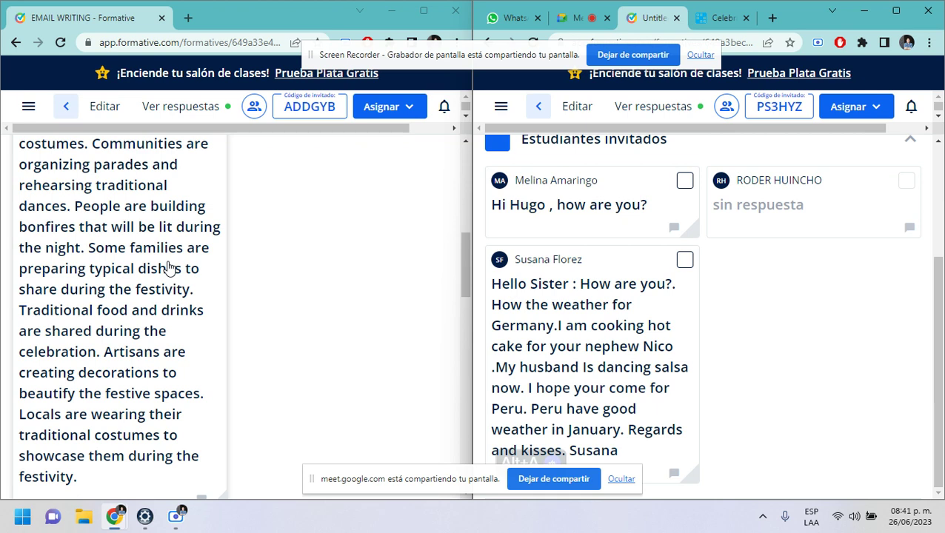
pyautogui.scroll(-2, 170, 268)
pyautogui.scroll(1, 172, 264)
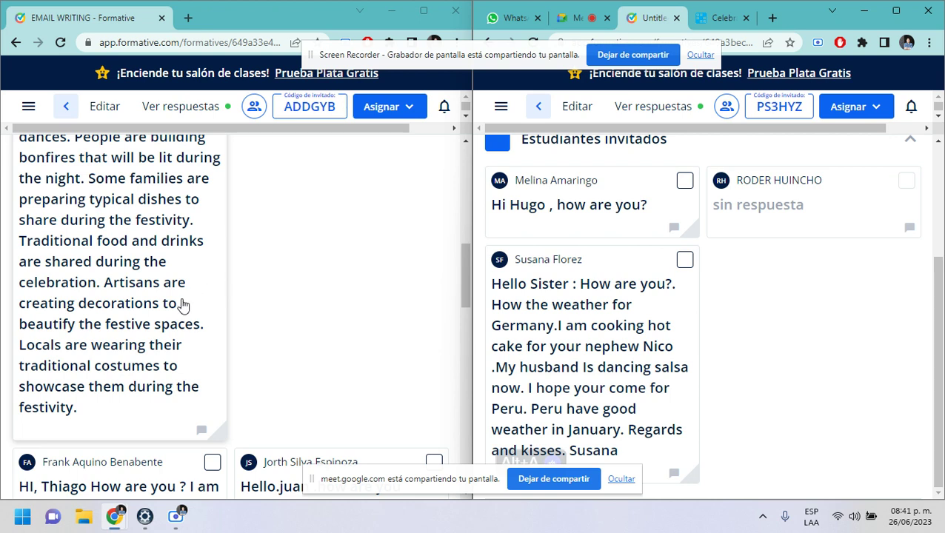
pyautogui.scroll(10, 265, 276)
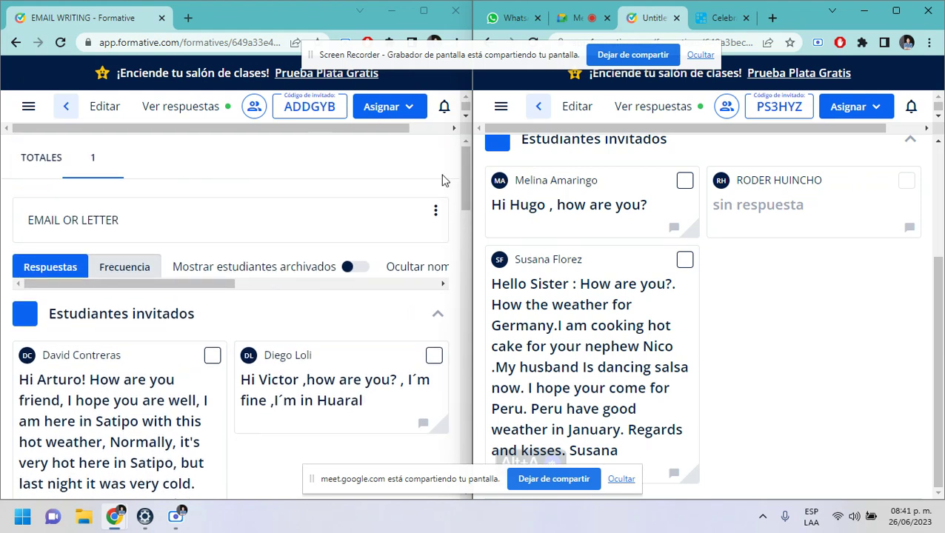
# - Close both Formative windows and the untitled tab, maximize the Celebrations quiz window, and return to the book
pyautogui.click(453, 13)
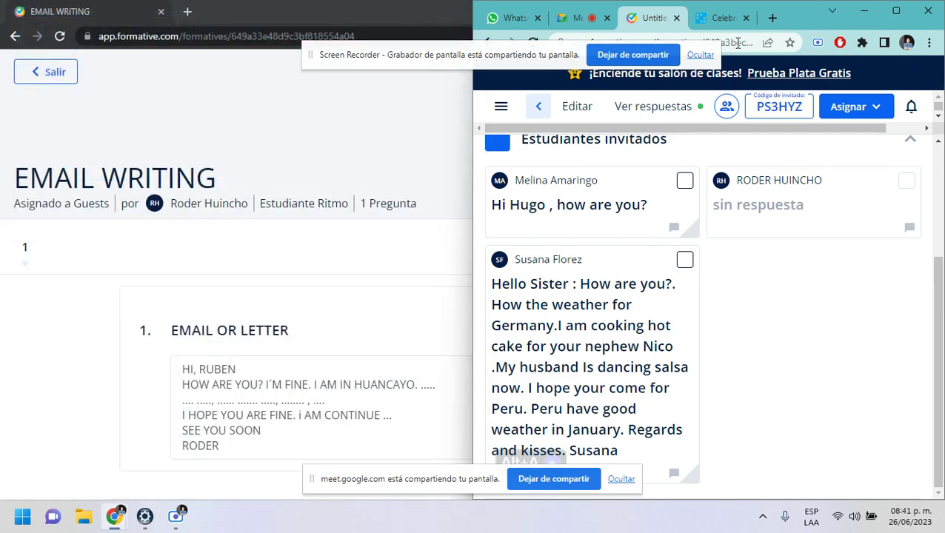
pyautogui.click(454, 19)
pyautogui.click(928, 10)
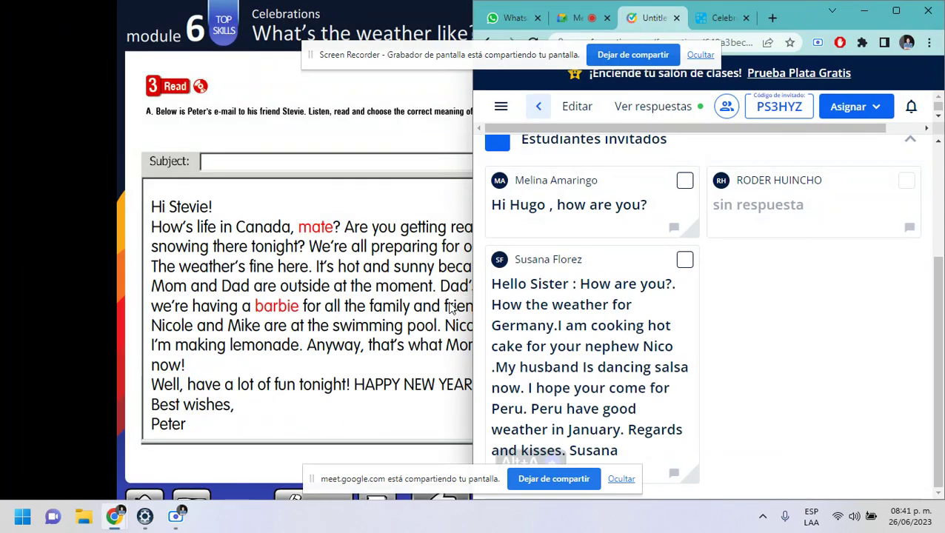
pyautogui.click(677, 18)
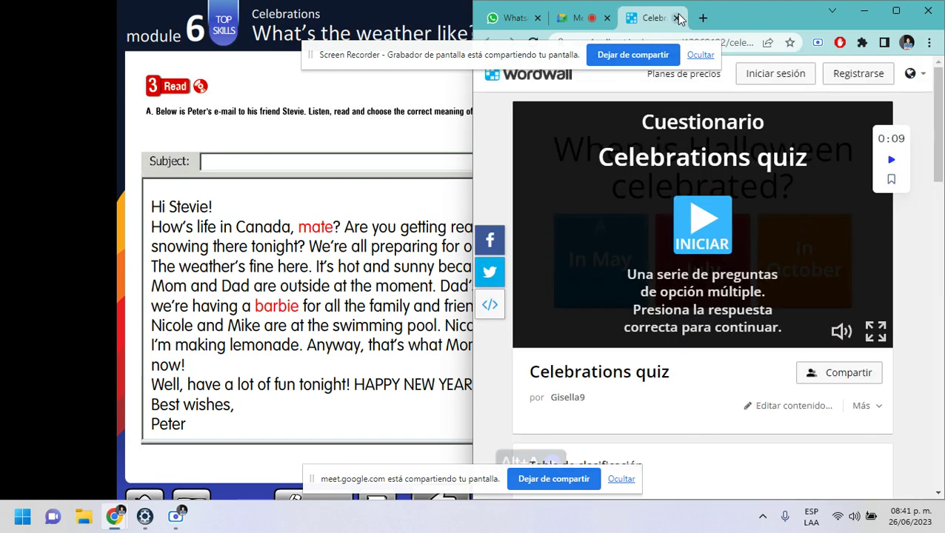
pyautogui.click(899, 14)
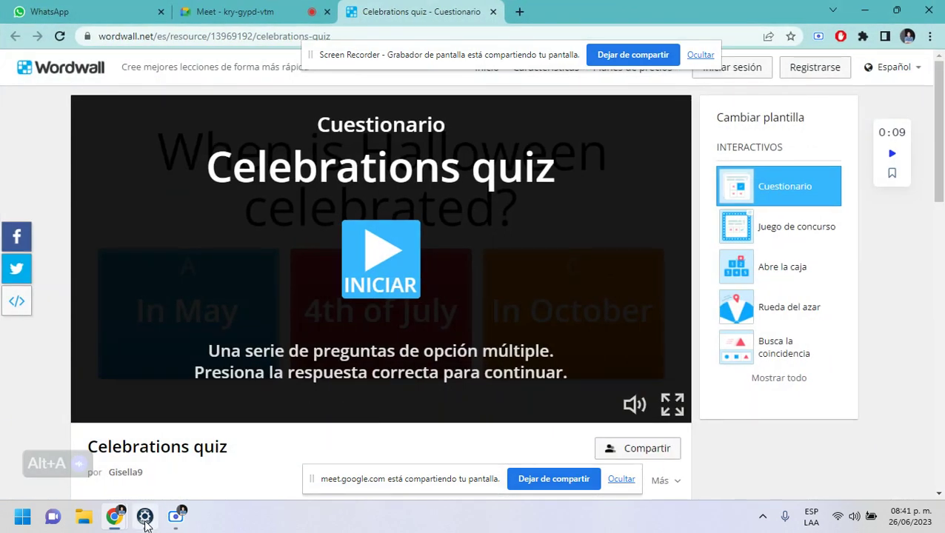
pyautogui.click(145, 516)
# - Page past the Speak and Write pages to the Revision spread and open Vocabulary exercise A
pyautogui.click(506, 507)
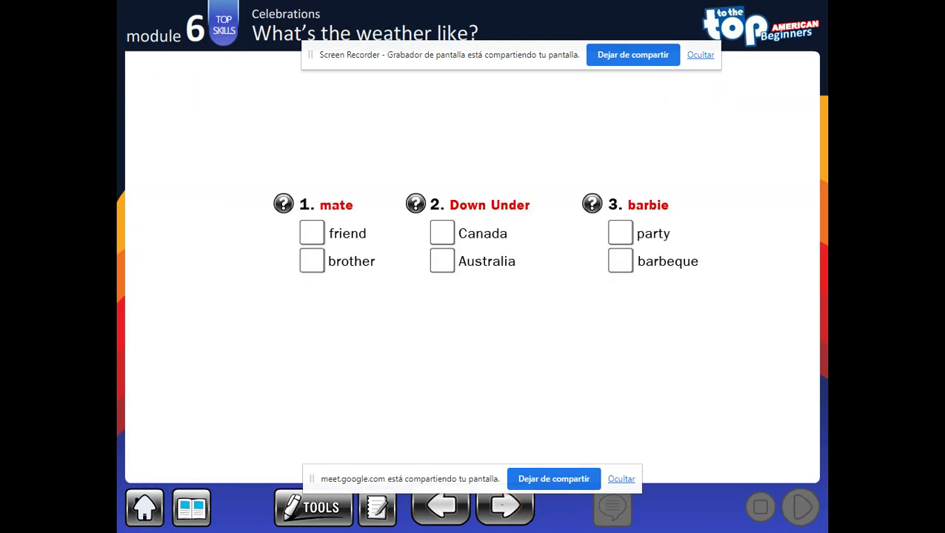
pyautogui.click(506, 507)
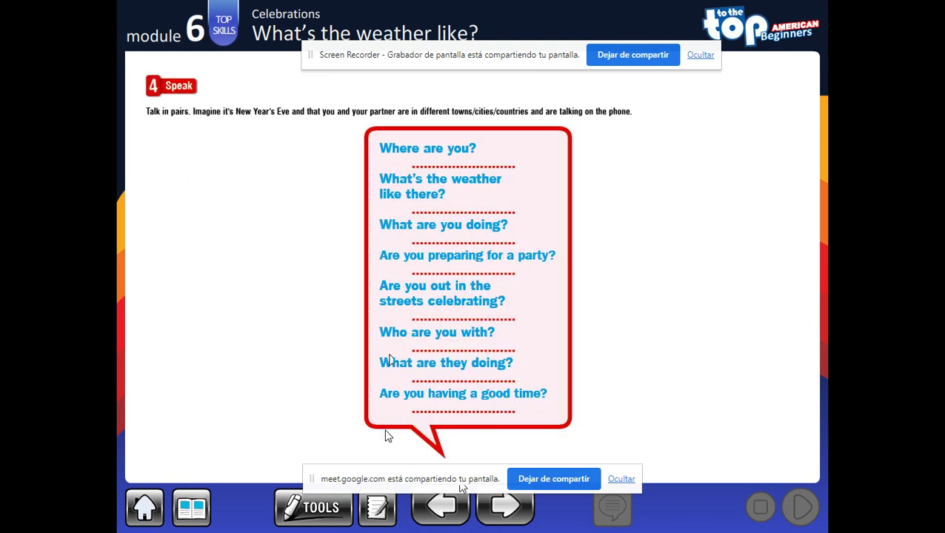
pyautogui.click(498, 517)
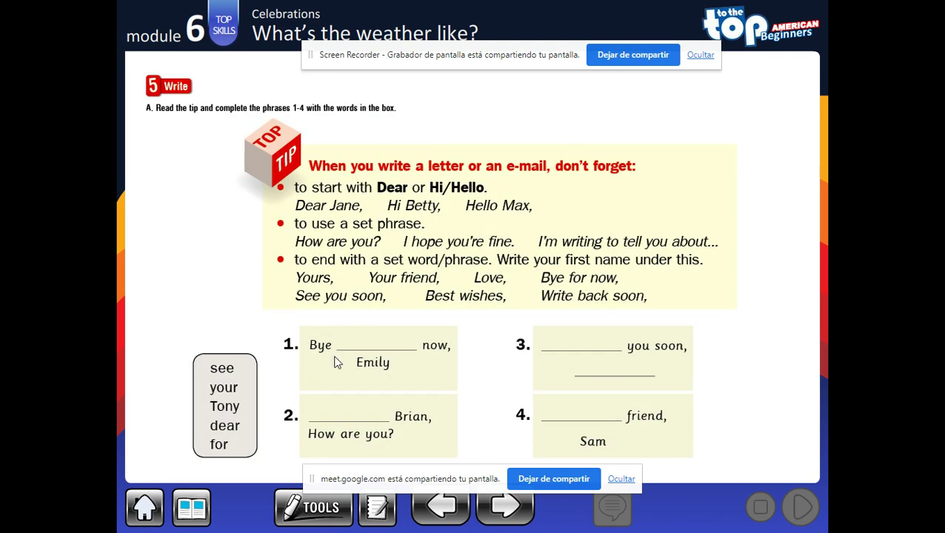
pyautogui.click(503, 511)
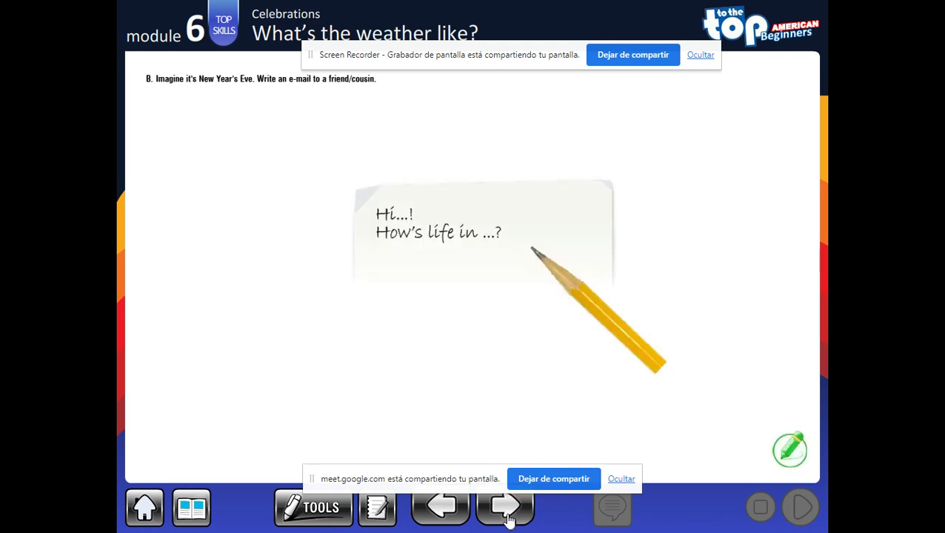
pyautogui.click(191, 508)
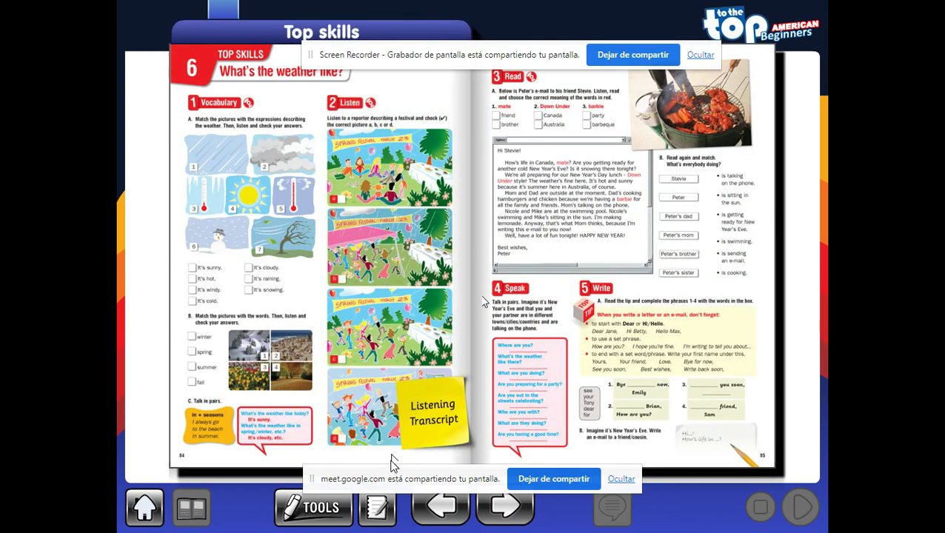
pyautogui.click(506, 510)
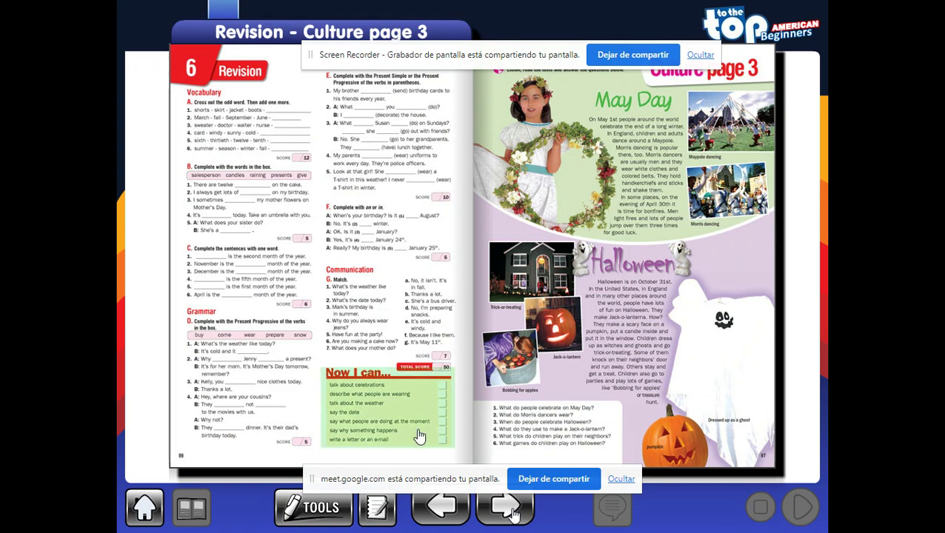
pyautogui.click(238, 135)
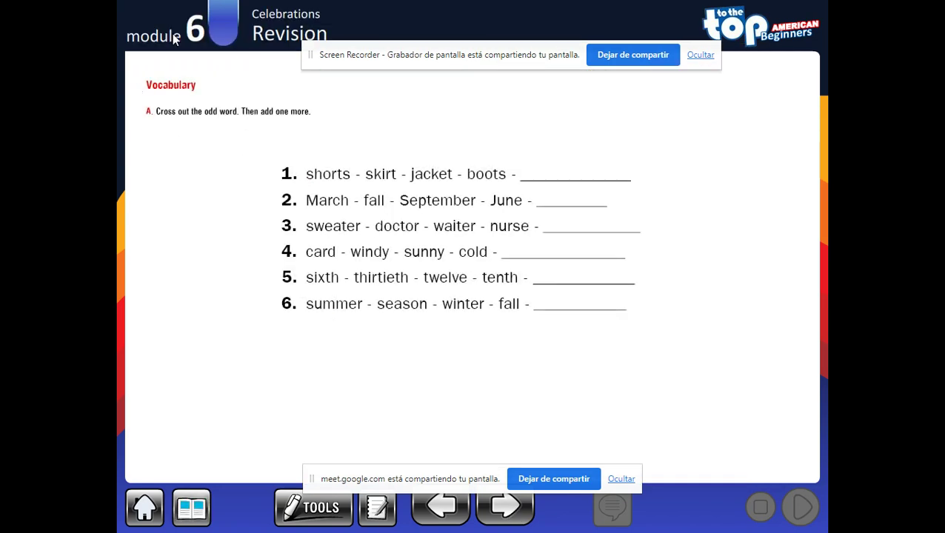
# - Set the annotation colour to blue and draw a freehand line through 'boots' in item 1
pyautogui.moveTo(487, 65); pyautogui.dragTo(464, 77)
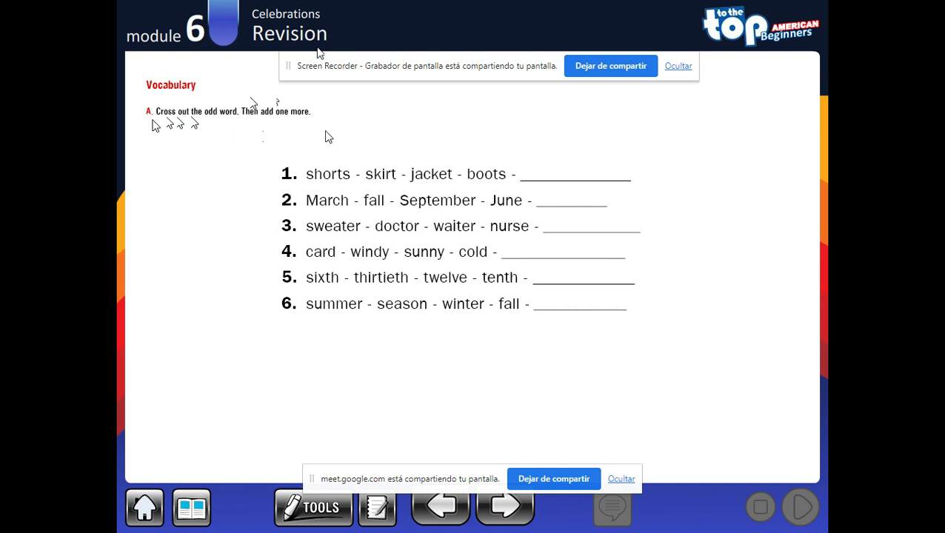
pyautogui.click(326, 507)
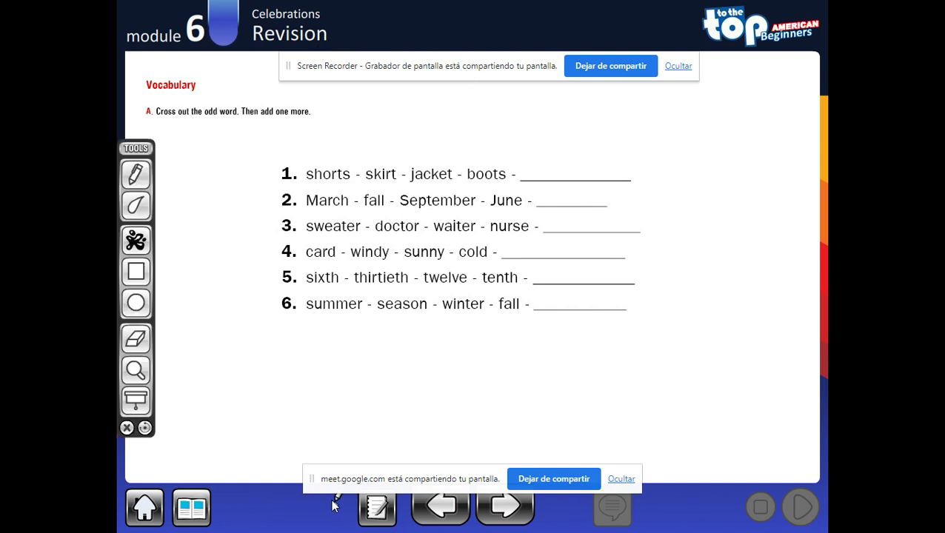
pyautogui.click(150, 242)
pyautogui.click(194, 240)
pyautogui.click(136, 174)
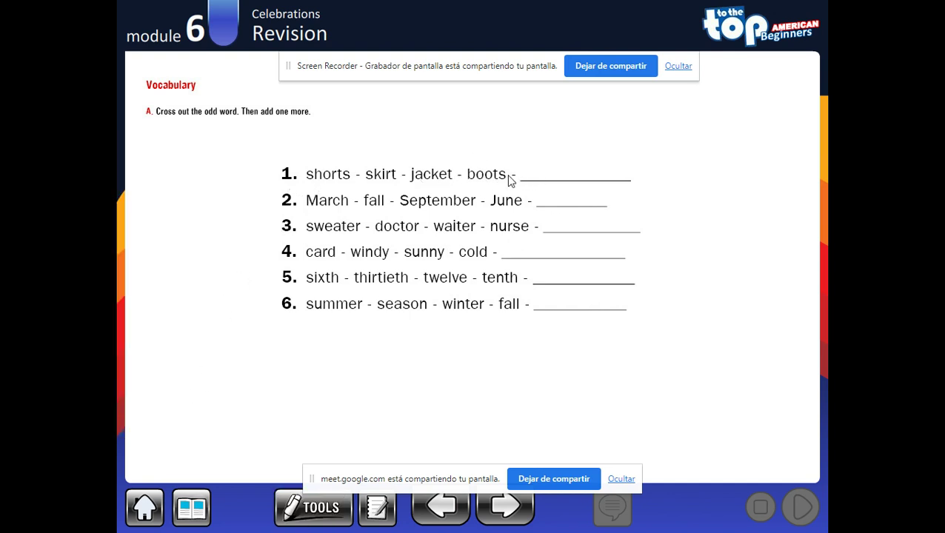
pyautogui.moveTo(507, 175); pyautogui.dragTo(467, 175)
# - Reselect the freehand pen with blue as the annotation colour
pyautogui.click(313, 510)
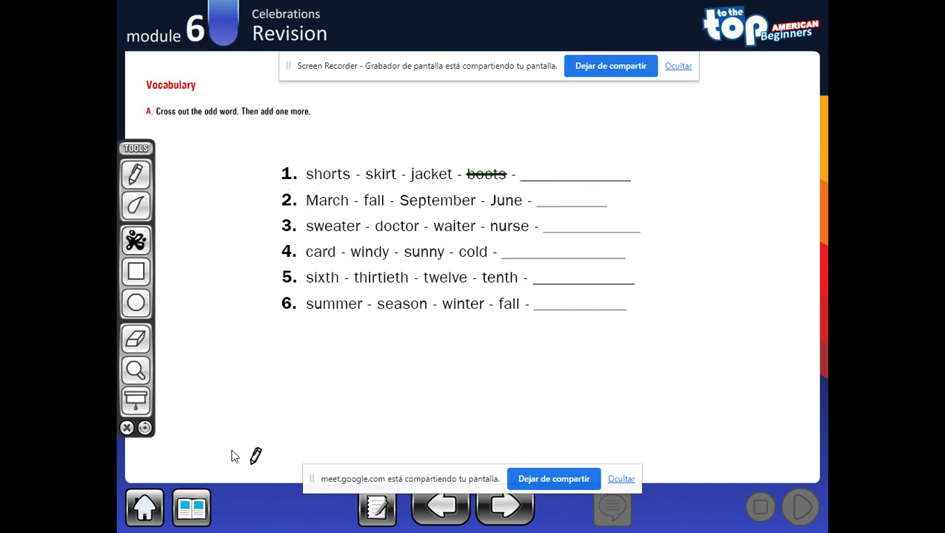
pyautogui.click(136, 175)
pyautogui.click(135, 241)
pyautogui.click(193, 238)
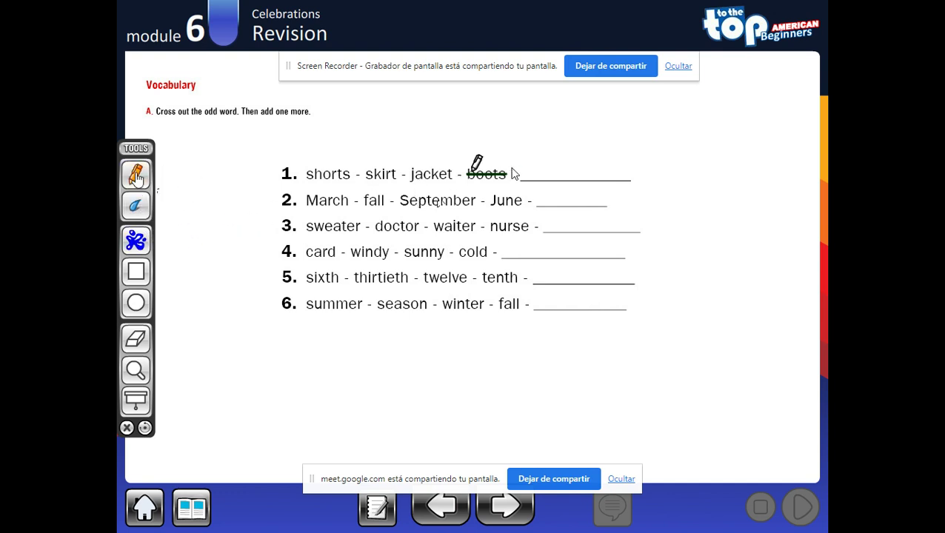